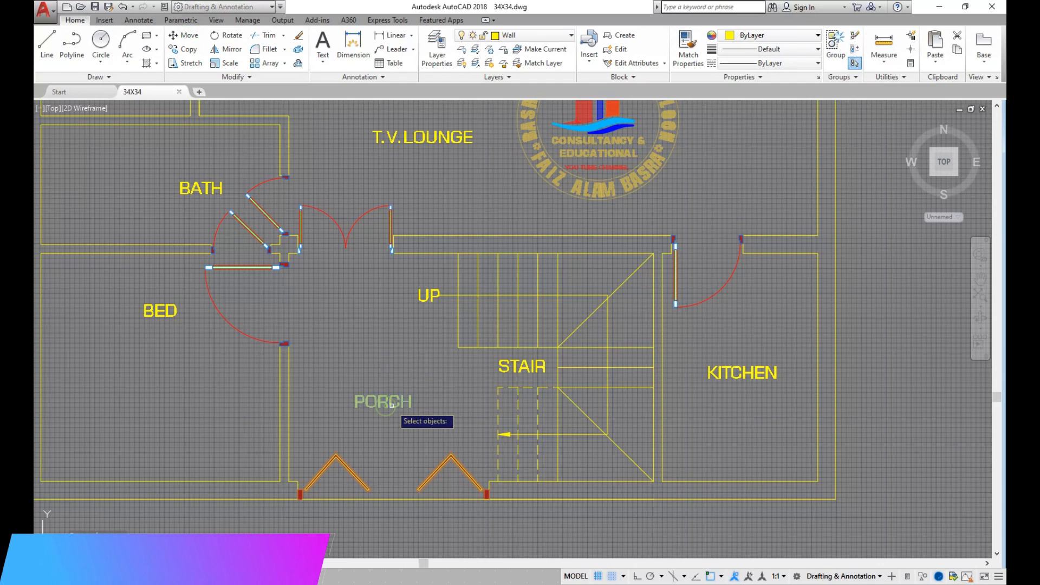
Move the PORCH label up beside the lower bedroom's door
left_click(328, 310)
scroll(327, 310, "down", 5)
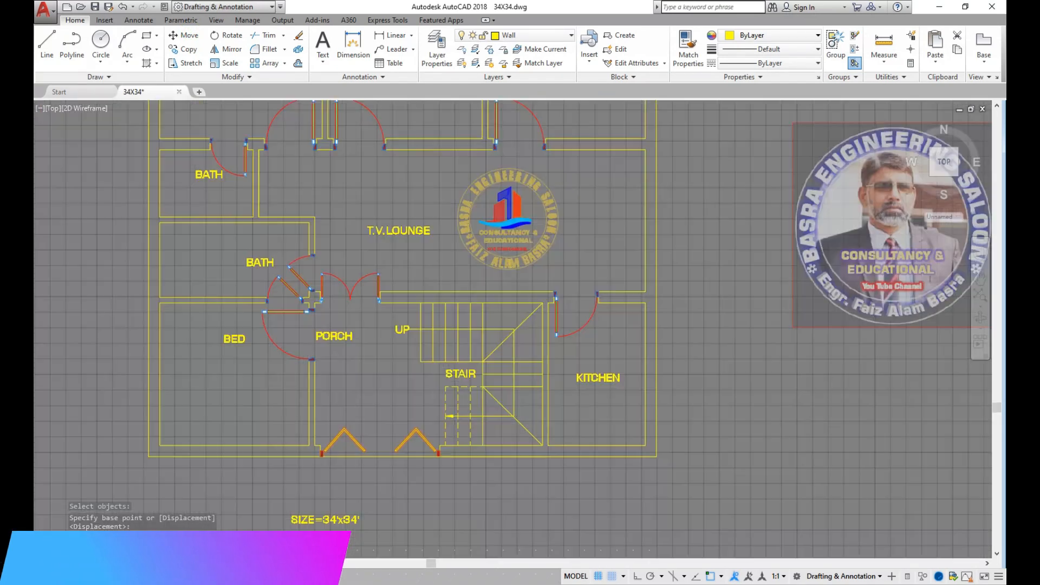
Copy four vertical and two horizontal window symbols from the block library, placing the wider horizontal one at the midpoint of the lower bedroom's front wall
scroll(402, 206, "up", 3)
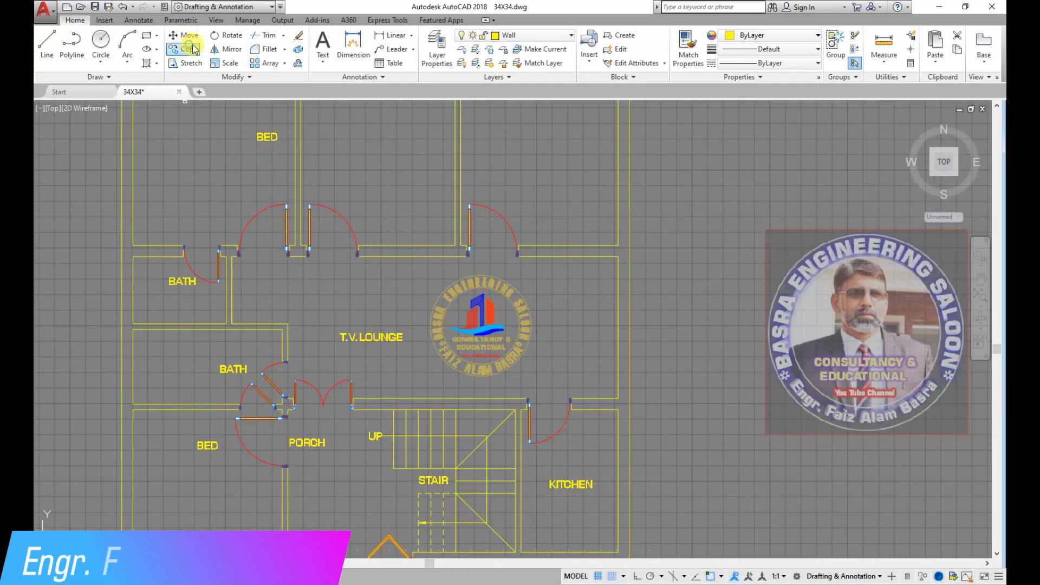
scroll(236, 205, "down", 5)
scroll(815, 280, "up", 4)
scroll(701, 249, "up", 3)
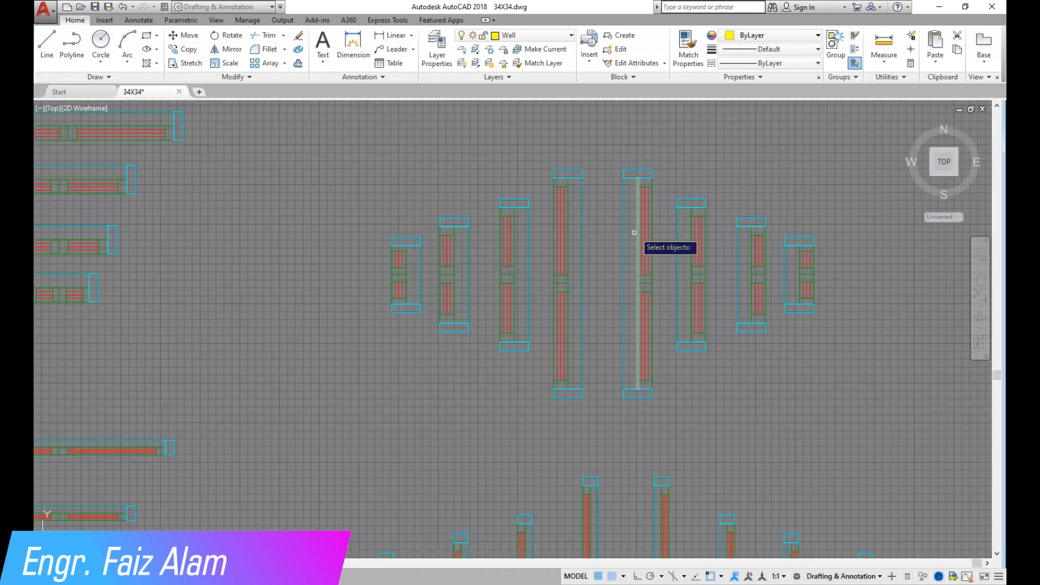
left_click(500, 242)
scroll(460, 186, "down", 4)
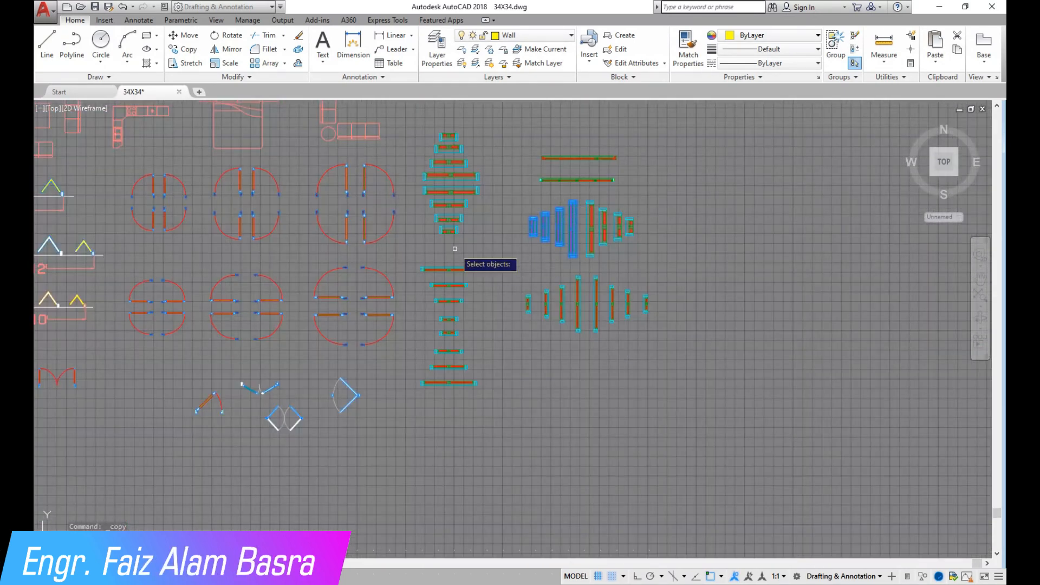
scroll(452, 157, "up", 5)
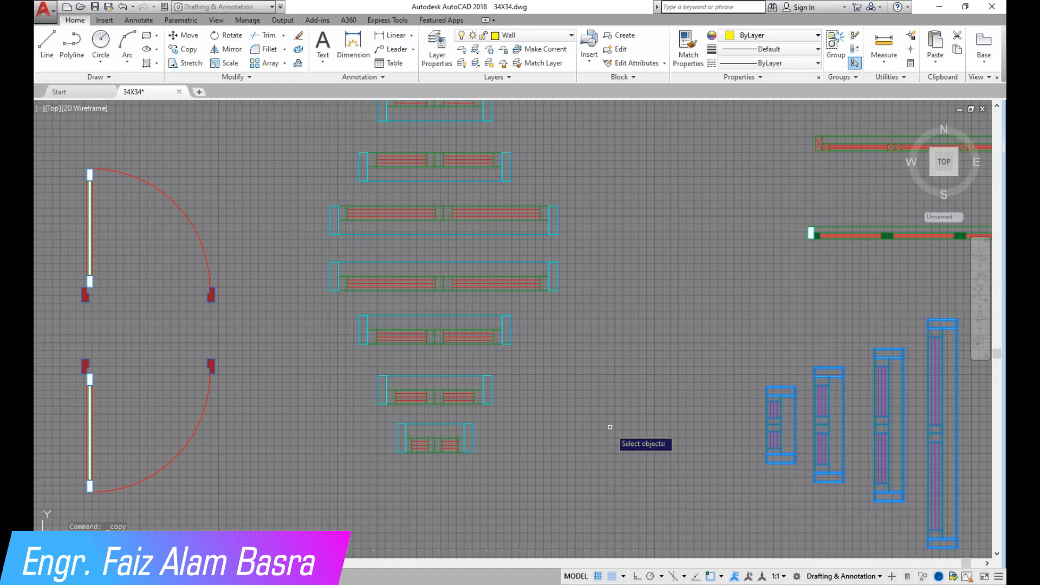
left_click(587, 295)
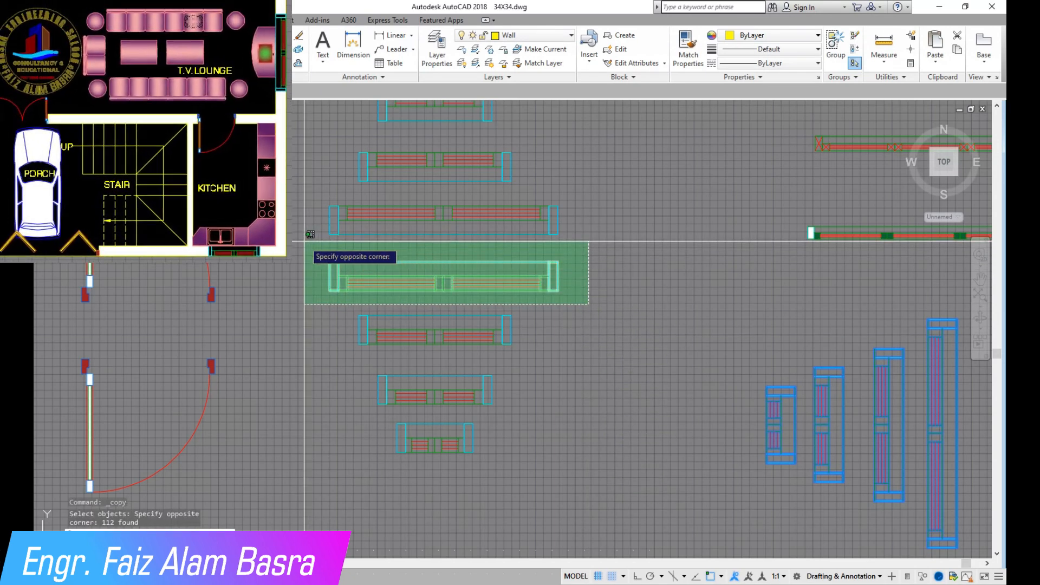
left_click(313, 244)
left_click(546, 368)
left_click(419, 299)
scroll(471, 290, "down", 4)
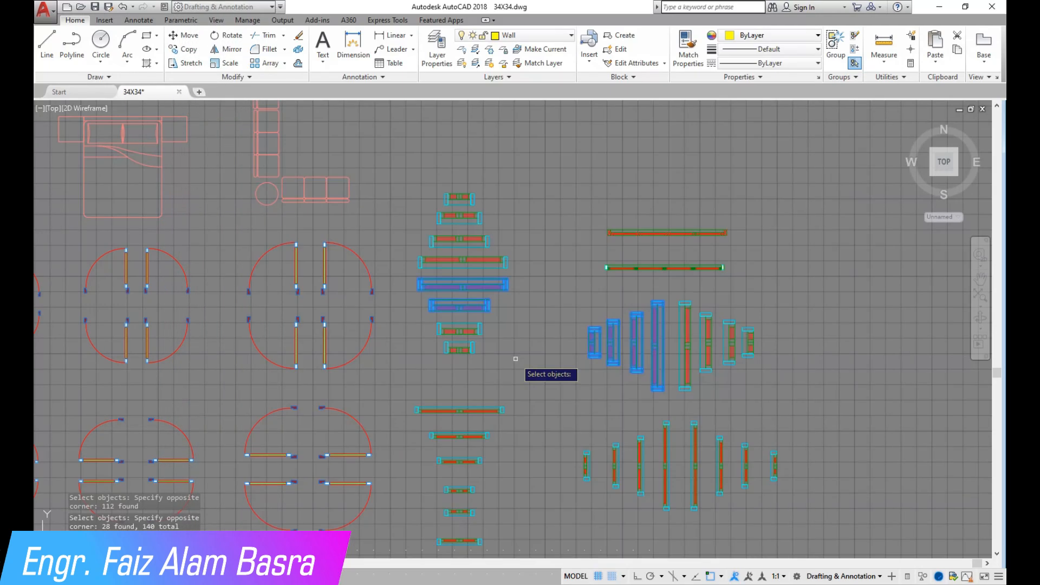
scroll(470, 282, "up", 4)
left_click(452, 272)
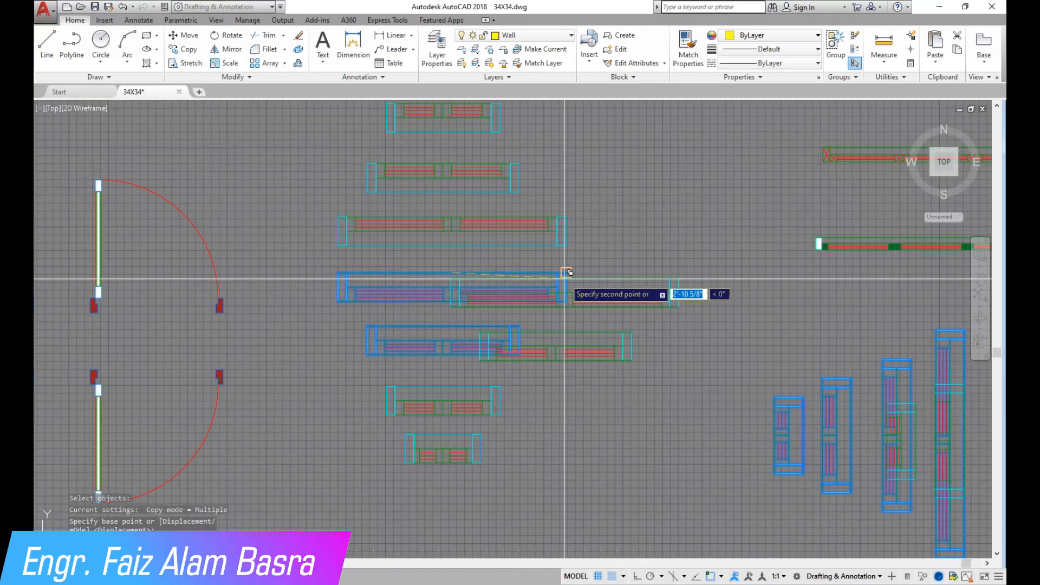
scroll(631, 282, "down", 15)
scroll(325, 295, "up", 12)
scroll(297, 325, "up", 4)
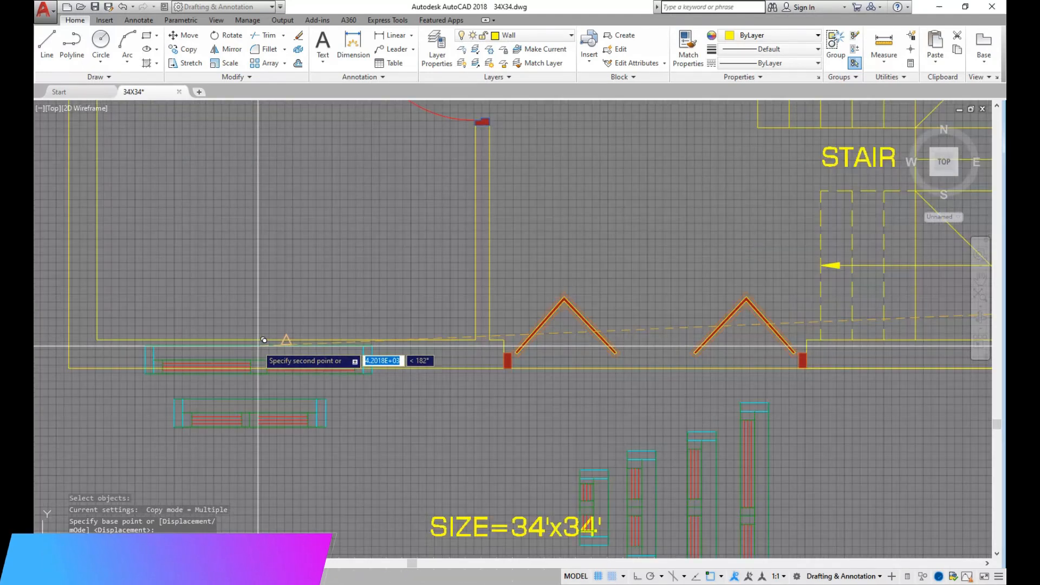
scroll(381, 284, "down", 4)
key("Escape")
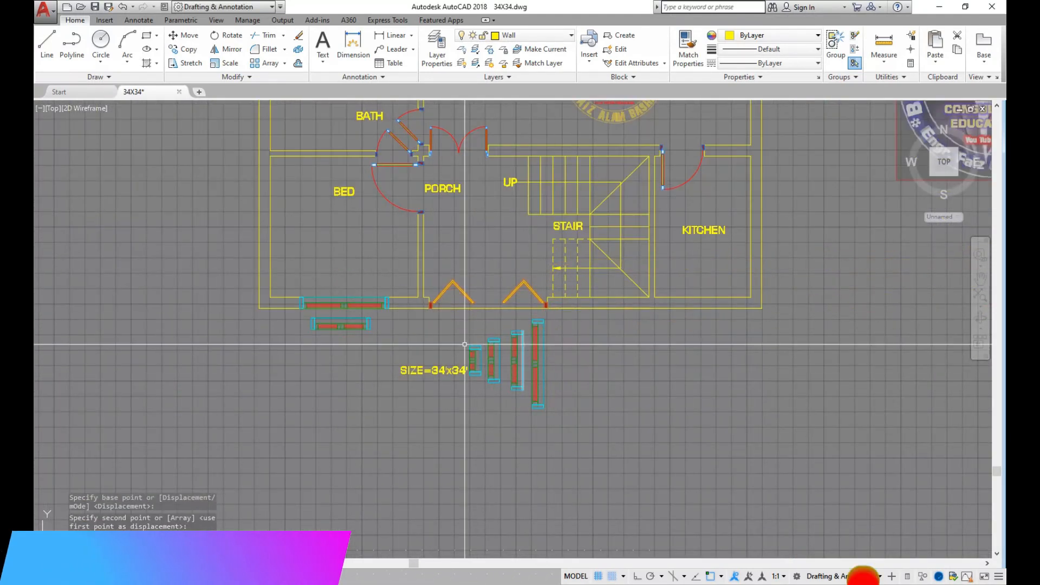
Move the smaller horizontal window from below the plan to the midpoint of the kitchen's front wall
scroll(379, 323, "up", 4)
left_click(185, 35)
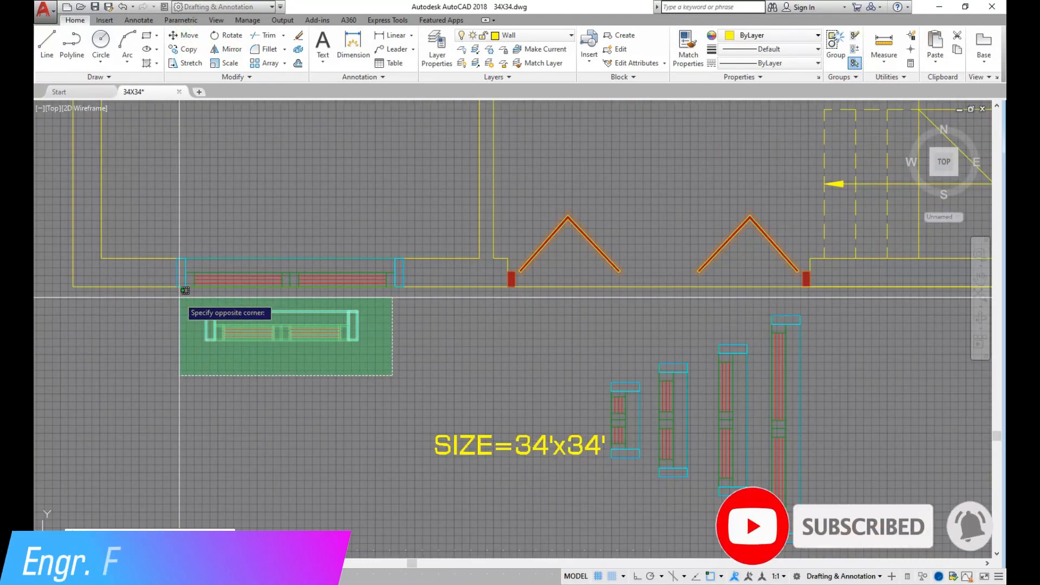
left_click(253, 303)
scroll(186, 302, "down", 5)
scroll(425, 309, "up", 5)
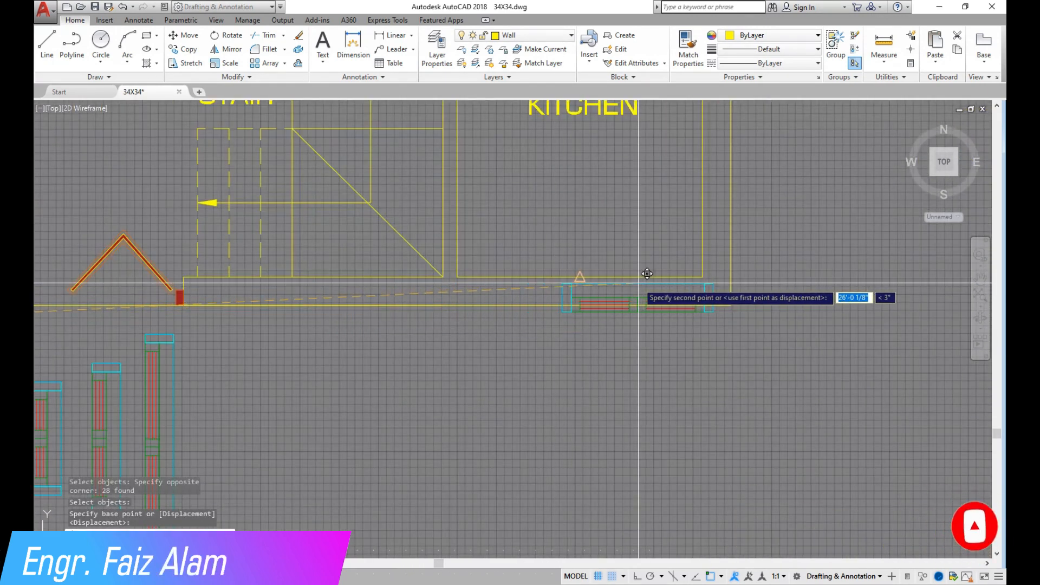
left_click(580, 277)
scroll(623, 343, "down", 5)
Move the shortest and longest vertical windows together so the longest sits at the midpoint of the upper bedroom's left outer wall
scroll(376, 387, "up", 5)
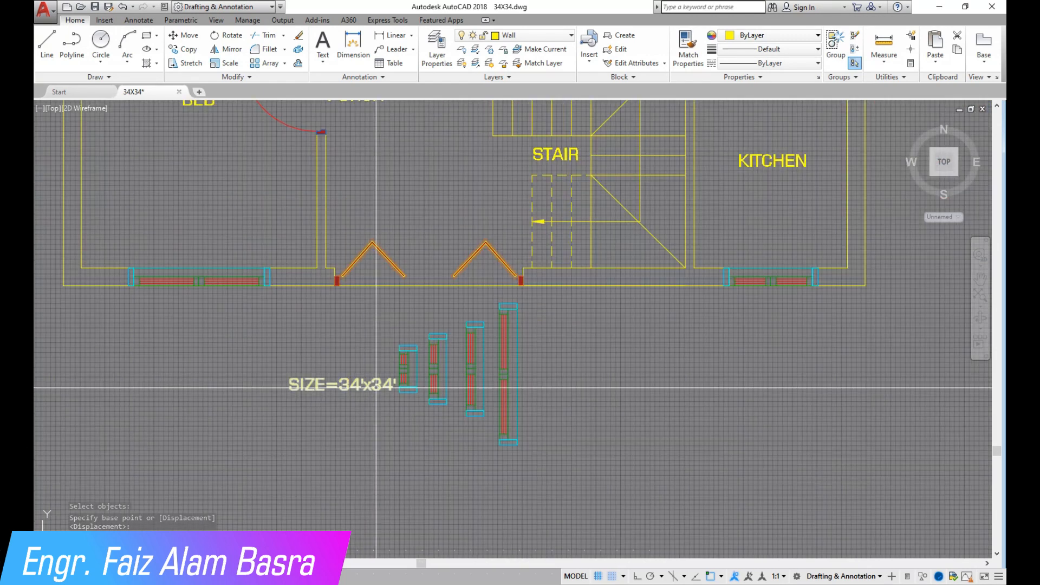
scroll(455, 379, "up", 3)
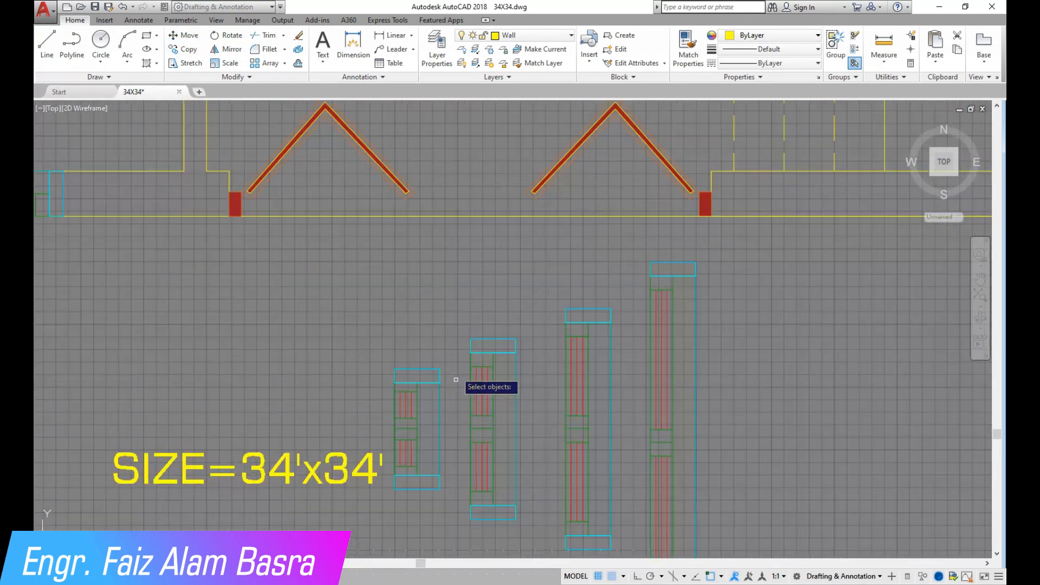
left_click(457, 505)
left_click(390, 343)
scroll(490, 327, "down", 3)
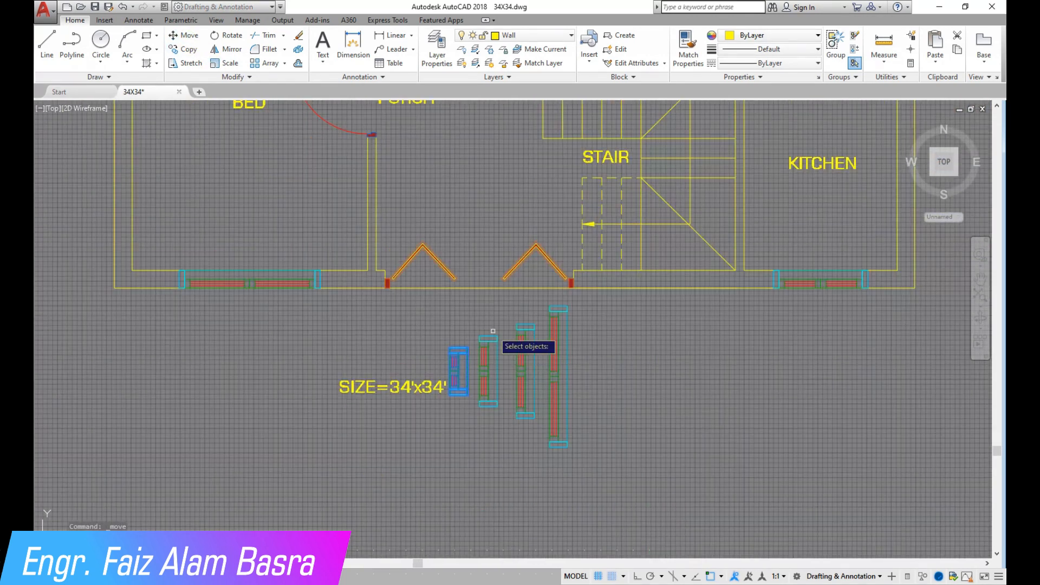
left_click(543, 305)
key("Return")
left_click(568, 377)
scroll(568, 399, "down", 3)
scroll(383, 141, "up", 2)
scroll(383, 141, "down", 2)
middle_click_drag(383, 142, 377, 297)
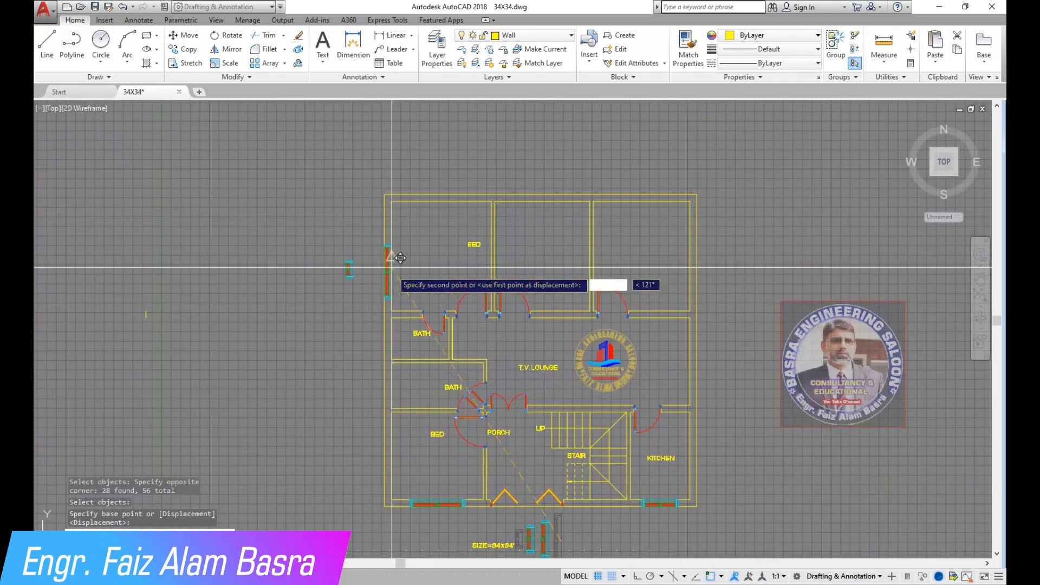
scroll(392, 267, "up", 5)
left_click(390, 249)
Move the shortest vertical window into the upper bath's outer wall, placing it at the wall midpoint
left_click(192, 37)
left_click(279, 311)
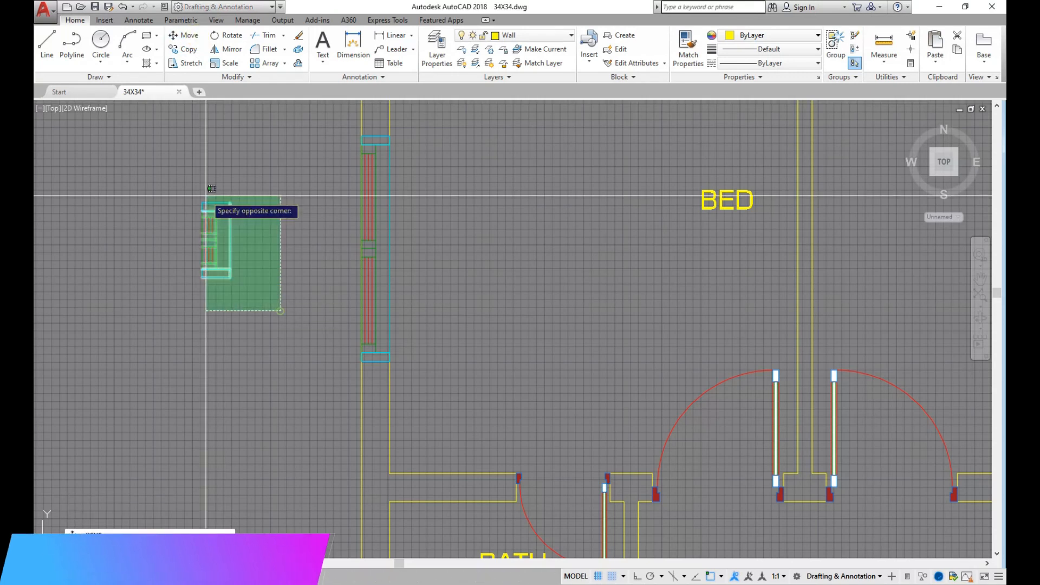
left_click(206, 195)
key("Return")
left_click(232, 241)
scroll(313, 234, "down", 4)
scroll(353, 401, "up", 6)
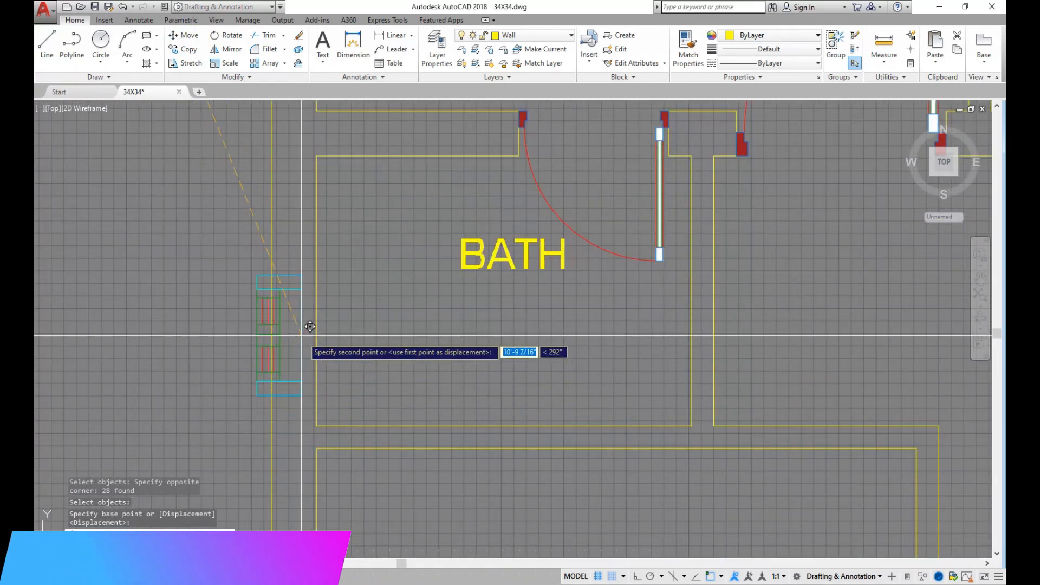
left_click(316, 290)
scroll(333, 251, "down", 4)
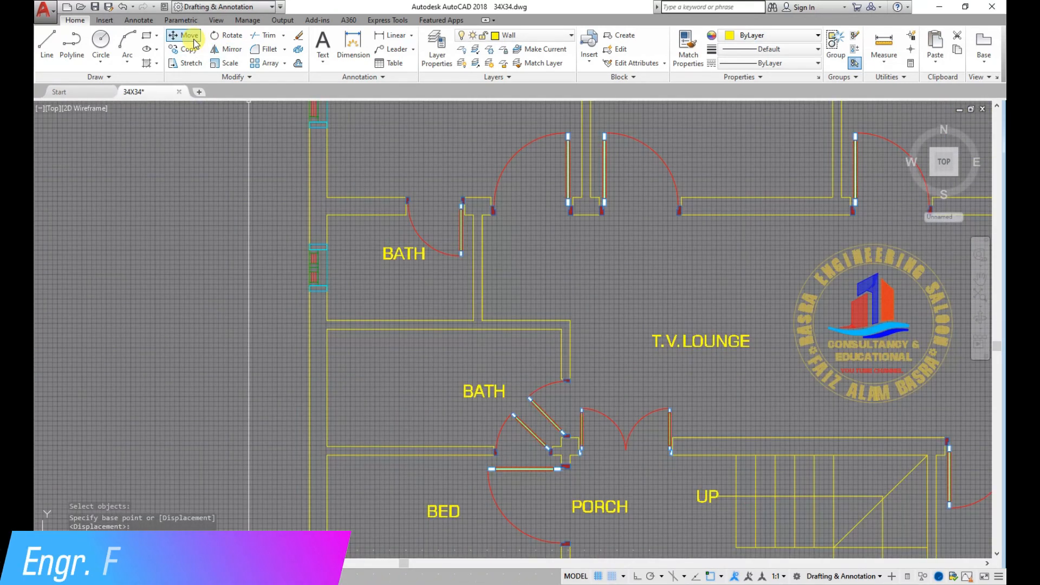
Copy the upper bath's window down to the outer wall of the lower bath
left_click(193, 53)
left_click(286, 227)
left_click(347, 297)
key("Return")
left_click(326, 267)
left_click(326, 388)
key("Return")
scroll(342, 332, "up", 4)
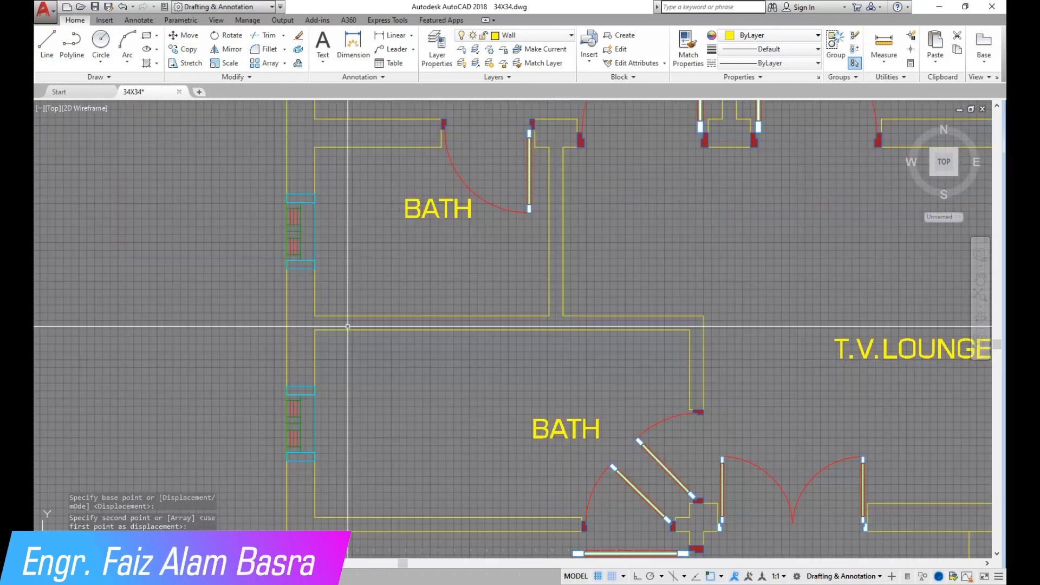
Move the lower bath's window straight up along the outer wall, closer to the wall between the two baths
scroll(333, 330, "down", 3)
left_click(187, 35)
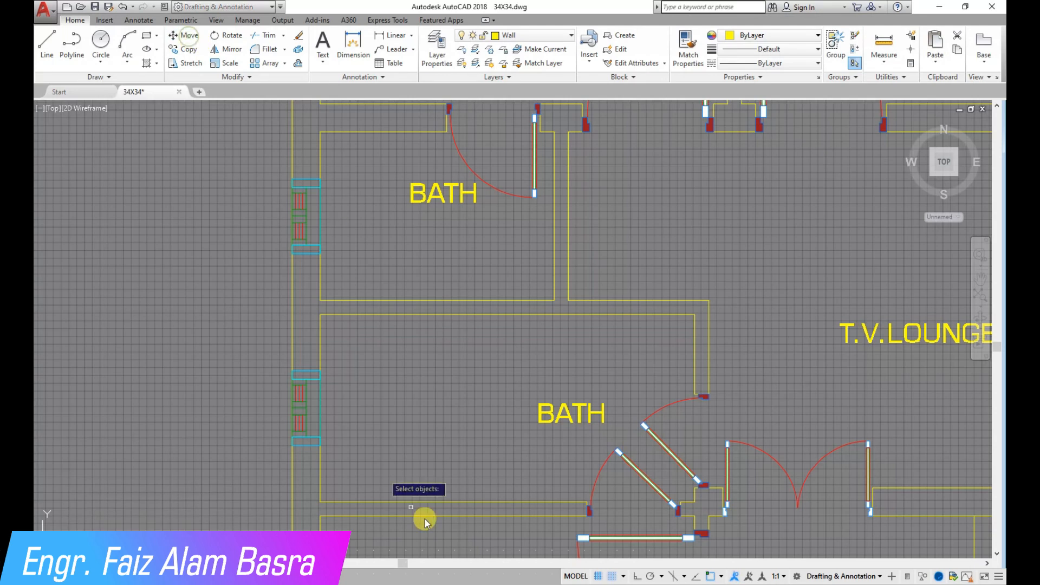
scroll(313, 394, "up", 2)
left_click(226, 332)
left_click(330, 488)
key("Return")
left_click(404, 463)
left_click(415, 399)
scroll(415, 399, "down", 2)
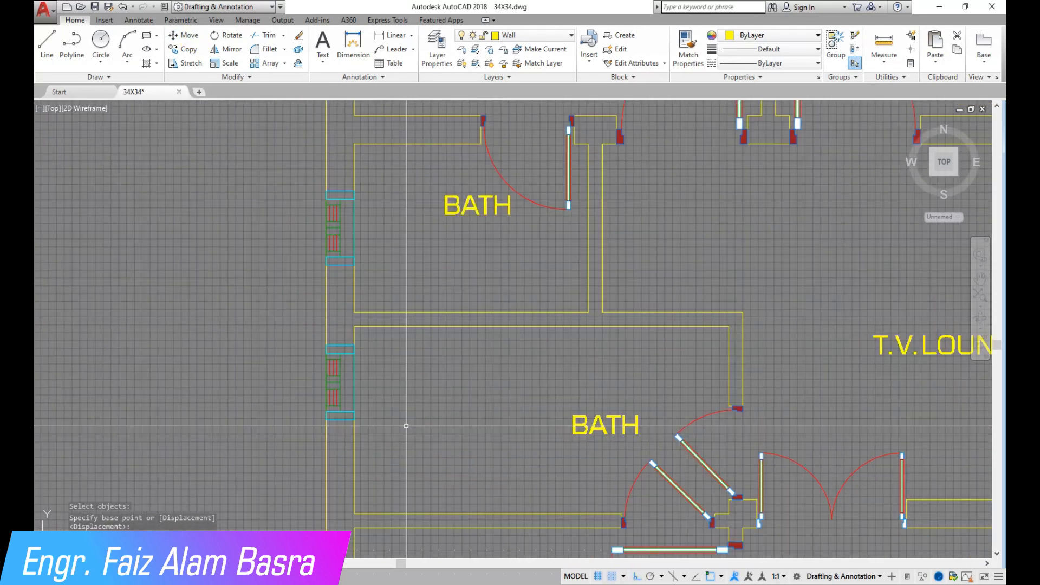
Move the upper bath's window straight down along the outer wall, closer to the partition between the baths
left_click(381, 272)
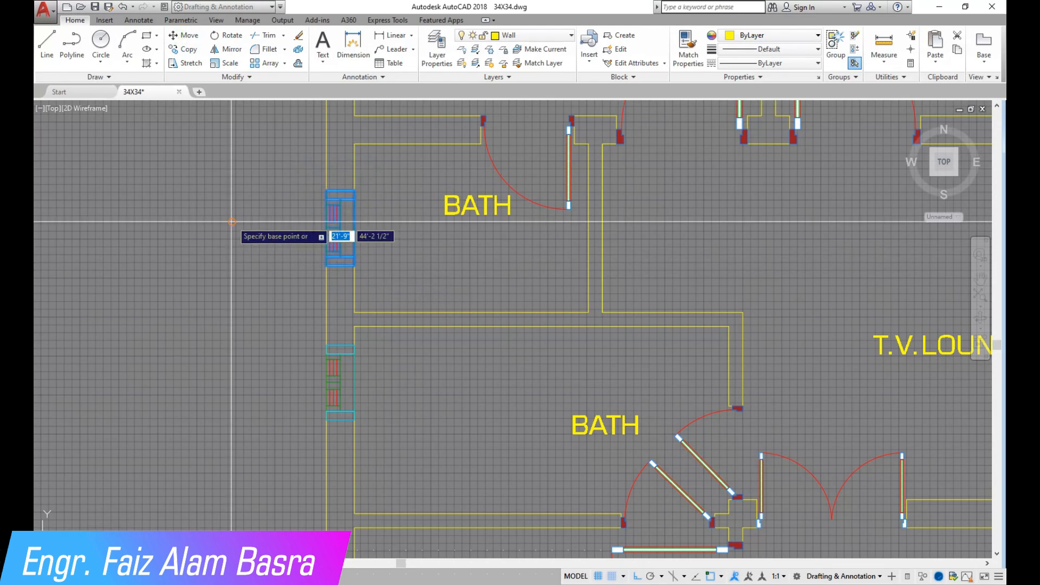
key("Return")
left_click(233, 222)
left_click(237, 256)
scroll(238, 256, "down", 6)
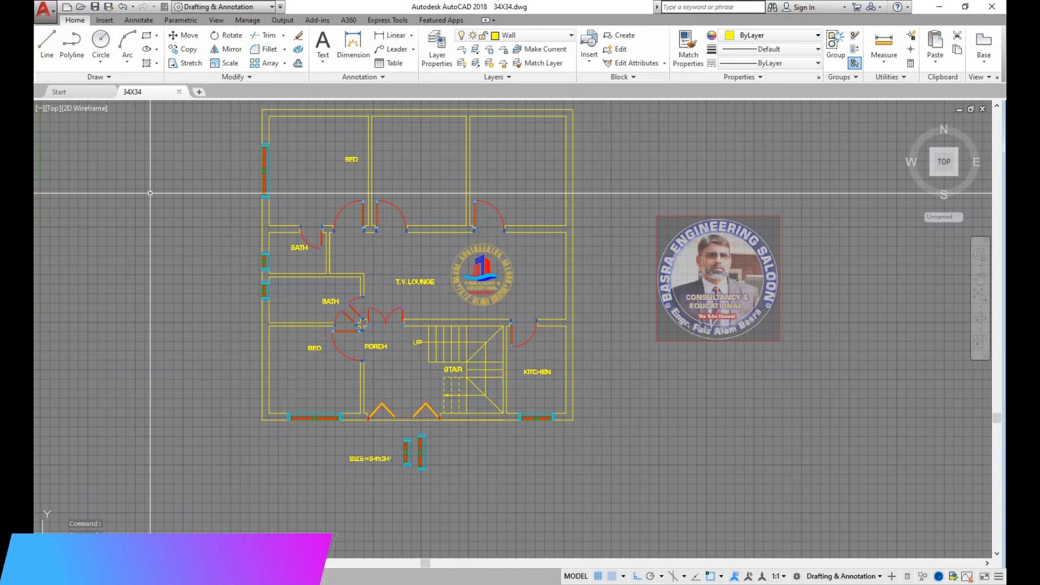
Copy the longer of the two remaining vertical windows to the midpoint of the lower bedroom's left outer wall
scroll(443, 368, "up", 3)
scroll(443, 368, "down", 3)
scroll(392, 338, "up", 3)
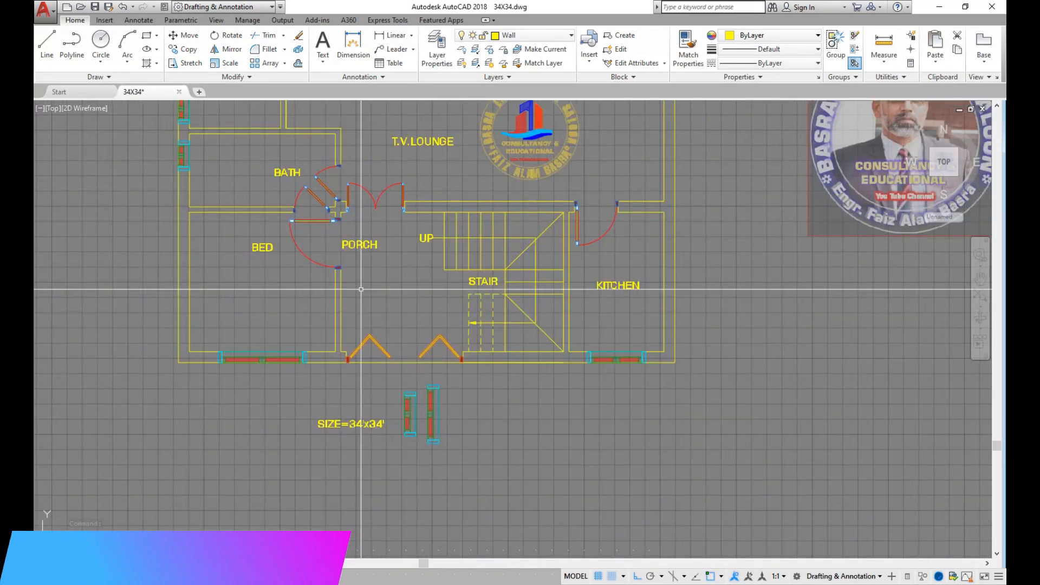
scroll(457, 451, "up", 6)
left_click(469, 450)
left_click(320, 149)
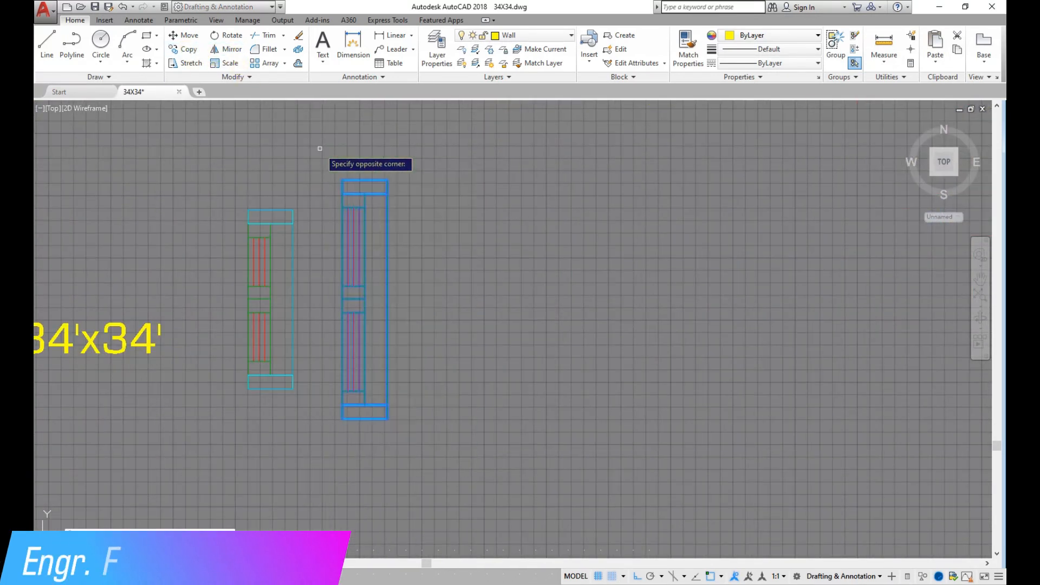
key("Return")
left_click(391, 301)
scroll(621, 366, "down", 4)
scroll(628, 360, "down", 3)
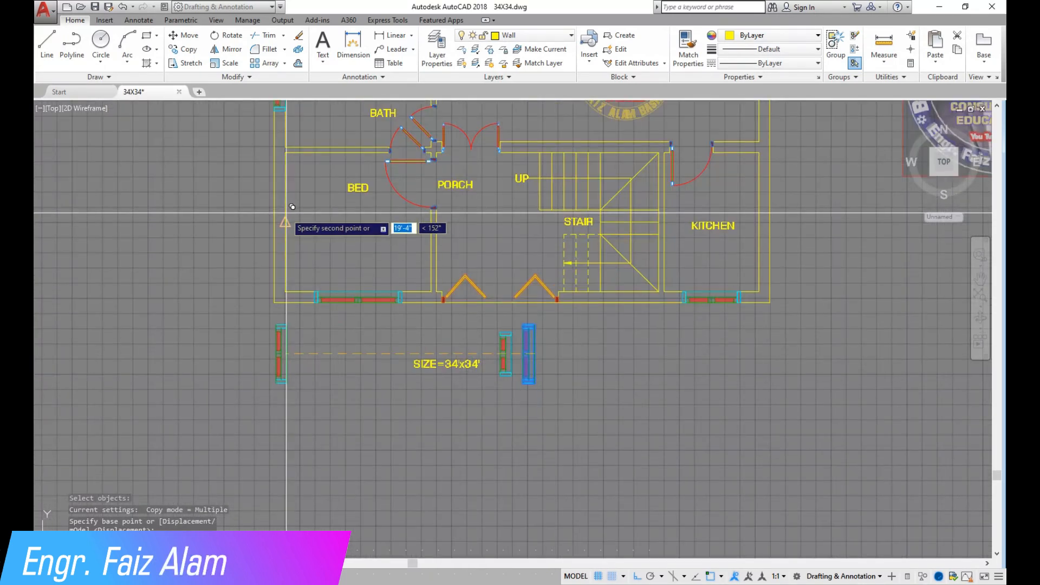
scroll(284, 341, "down", 2)
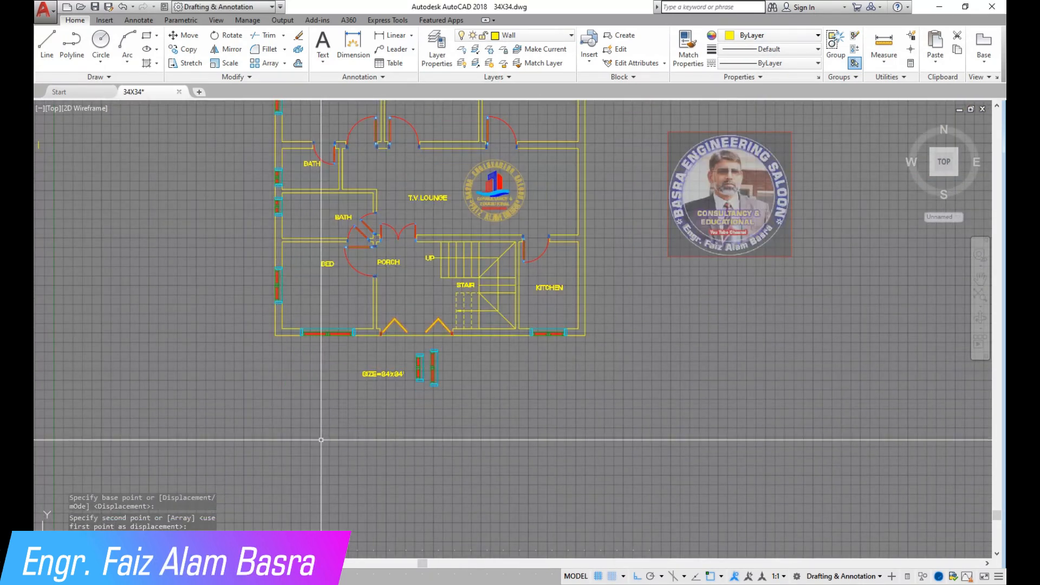
Delete the two leftover vertical windows beside the SIZE=34'x34' text
scroll(429, 439, "down", 2)
scroll(433, 405, "up", 6)
left_click(532, 454)
left_click(381, 295)
key("Delete")
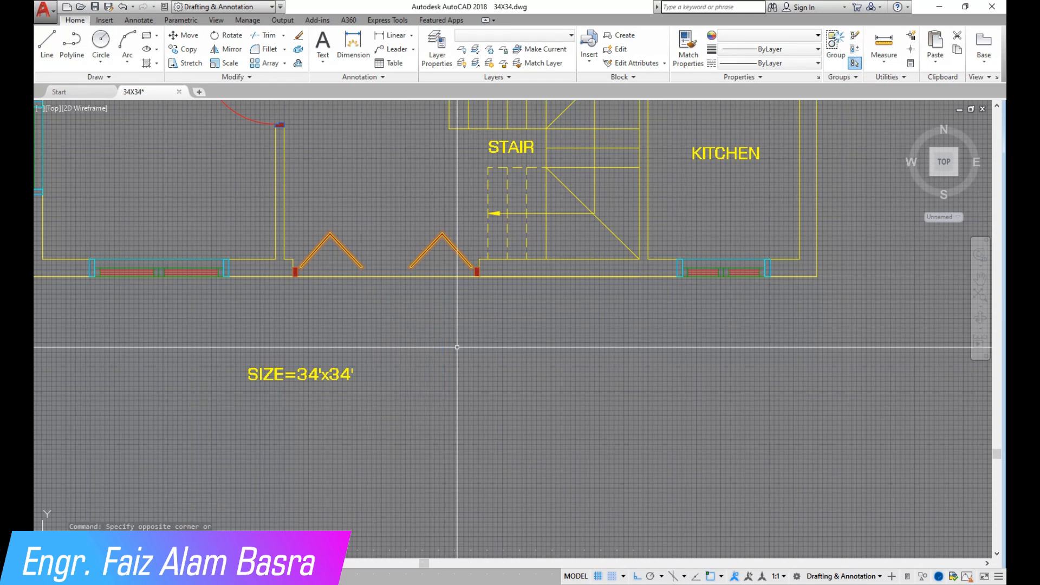
Mirror the upper bedroom's window onto the opposite outer wall about a vertical line through the rear wall's midpoint, keeping the original
scroll(457, 347, "down", 6)
scroll(325, 173, "up", 4)
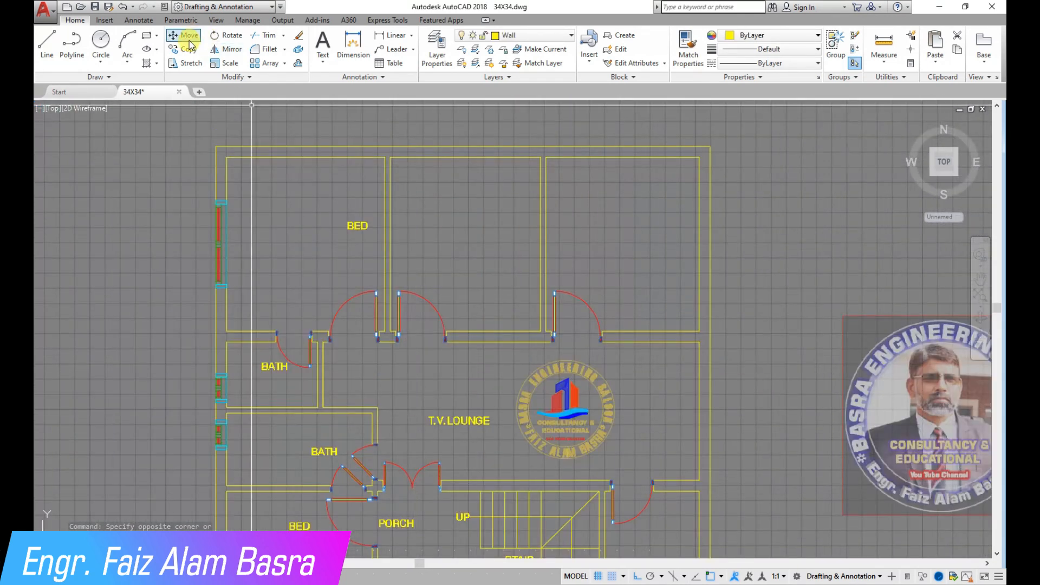
scroll(262, 215, "up", 2)
left_click(202, 200)
left_click(254, 277)
scroll(271, 287, "down", 4)
key("Return")
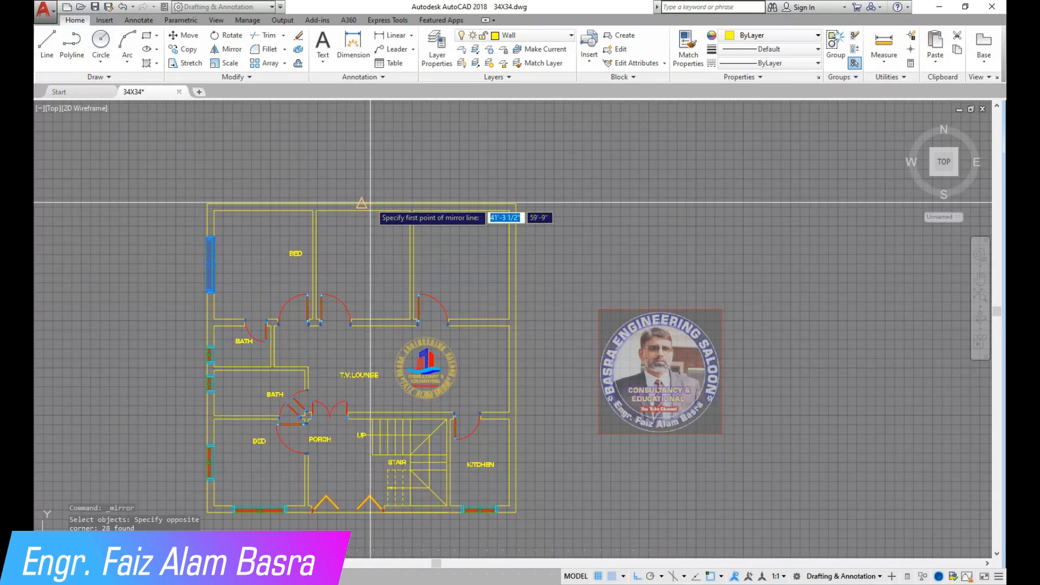
left_click(361, 204)
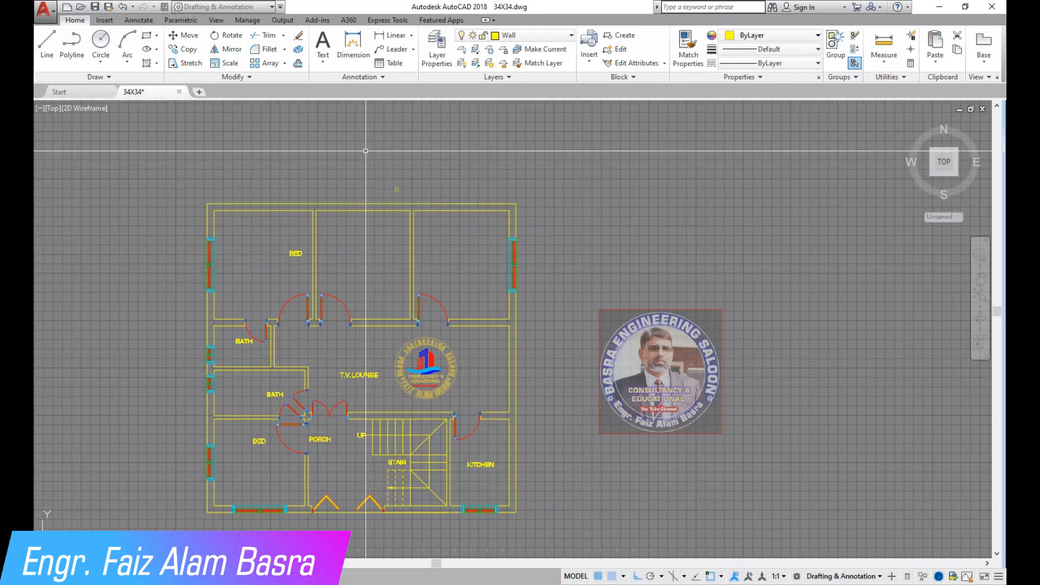
scroll(541, 341, "up", 2)
scroll(564, 303, "down", 2)
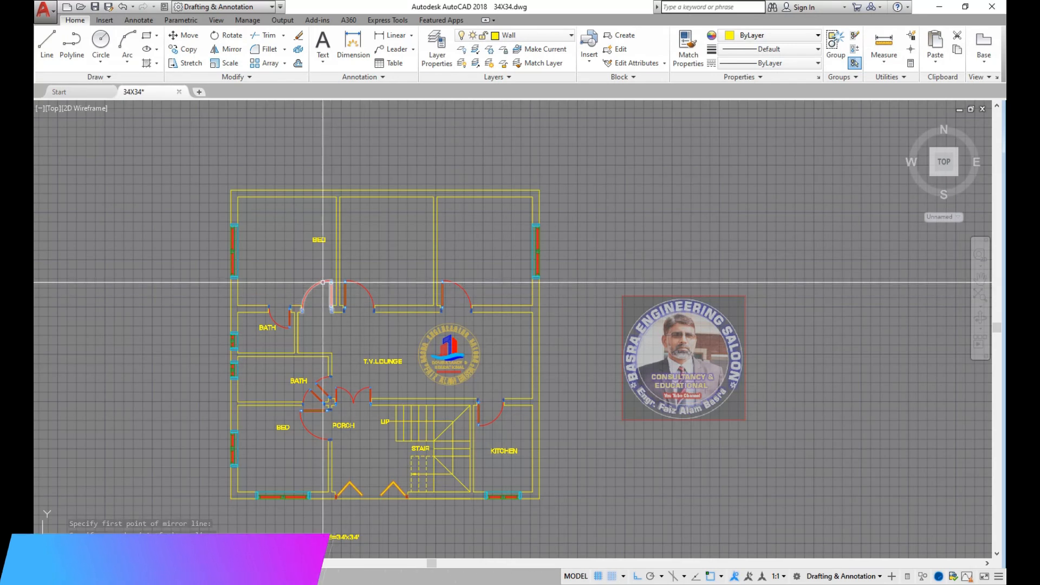
Copy the window in the rear right bedroom's outer wall to the middle of the T.V. lounge's outer wall
scroll(259, 273, "up", 2)
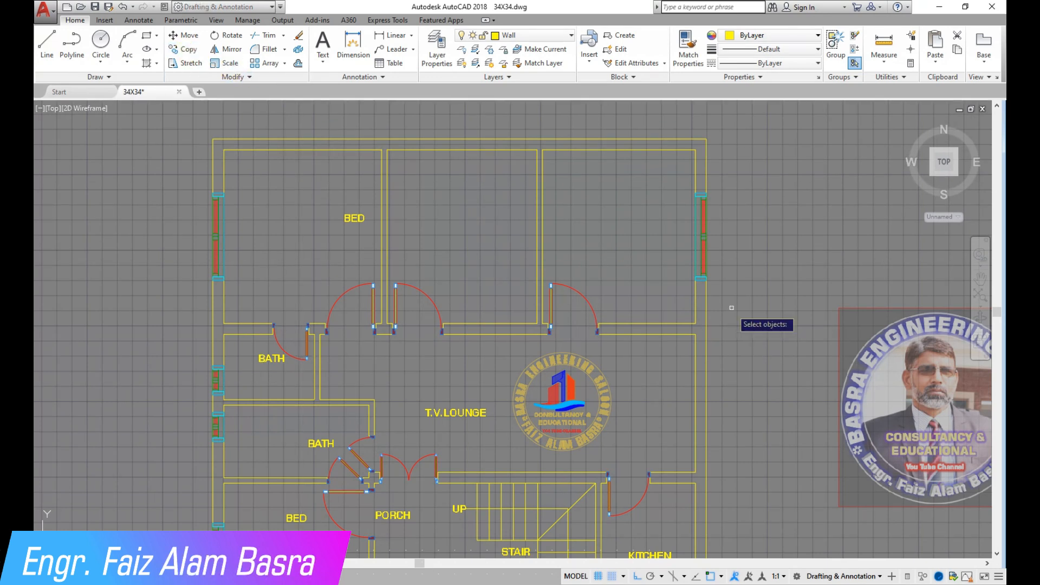
scroll(735, 317, "up", 2)
left_click(641, 133)
left_click(762, 325)
key("Return")
left_click(675, 215)
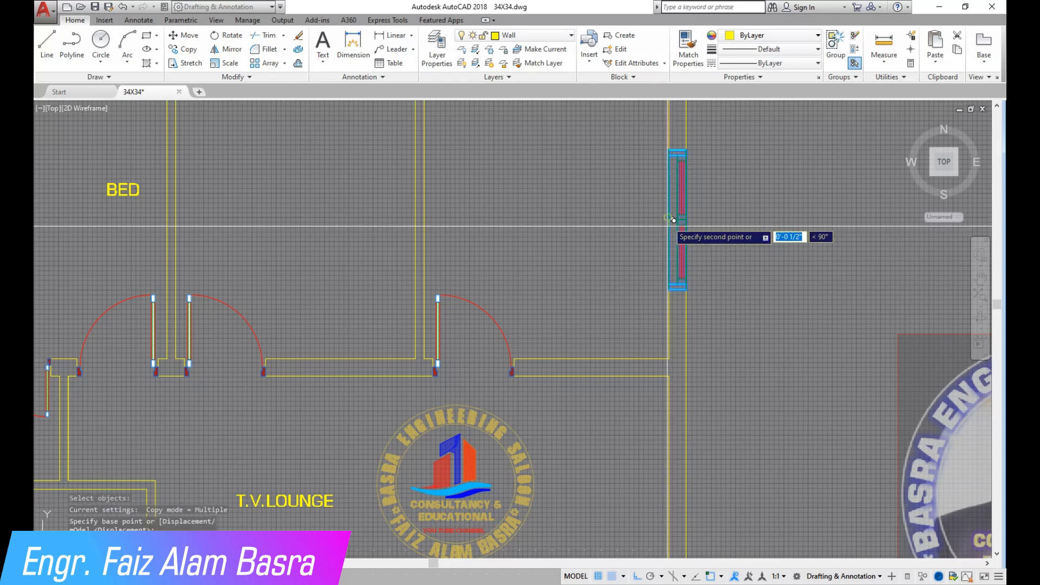
scroll(675, 213, "down", 4)
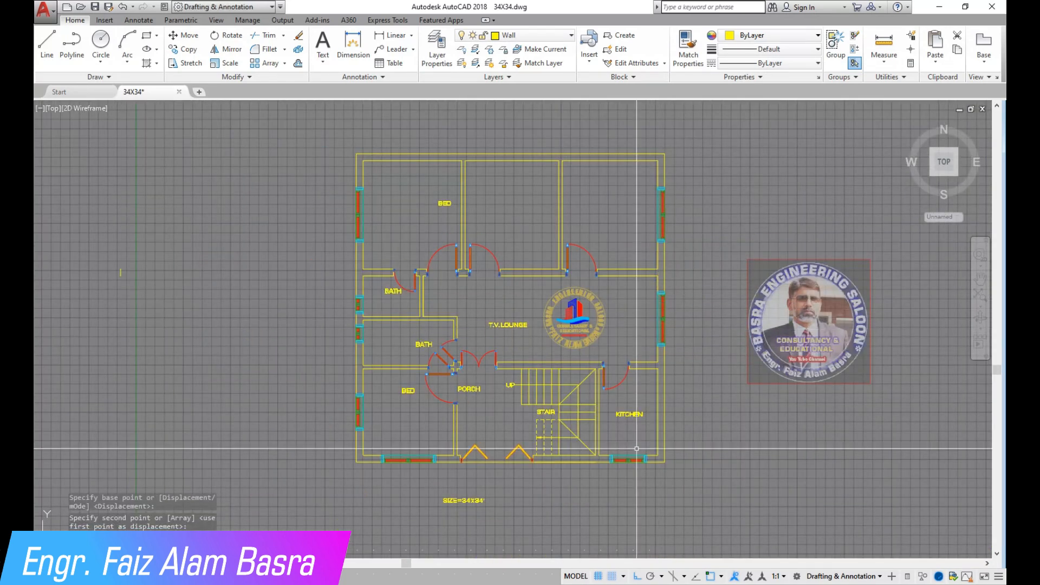
Move the round logo in the T.V. lounge horizontally left, closer to the bath partition
scroll(639, 438, "up", 3)
scroll(590, 395, "down", 4)
scroll(548, 318, "up", 5)
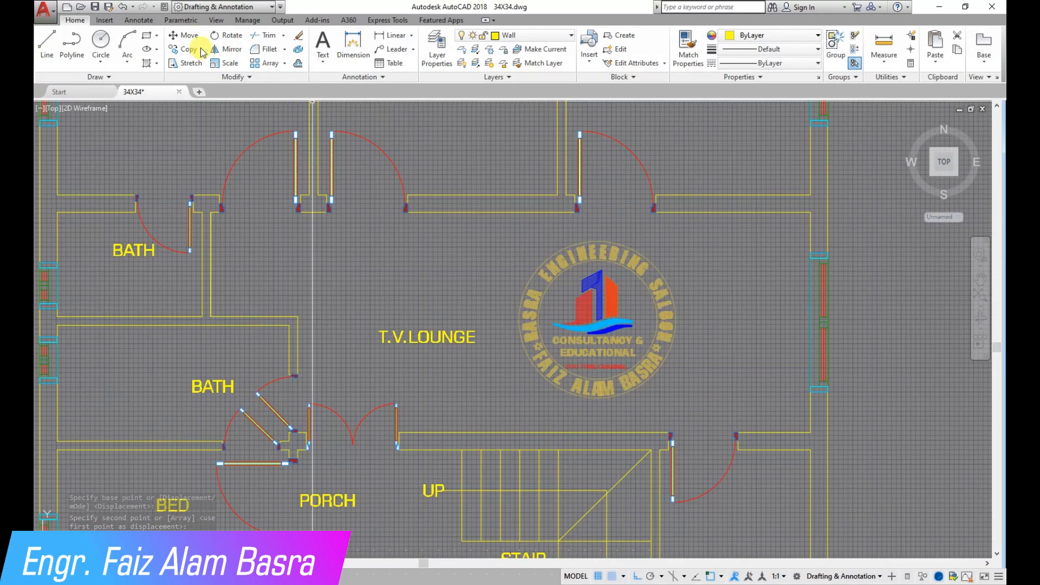
left_click(597, 319)
key("Return")
left_click(596, 320)
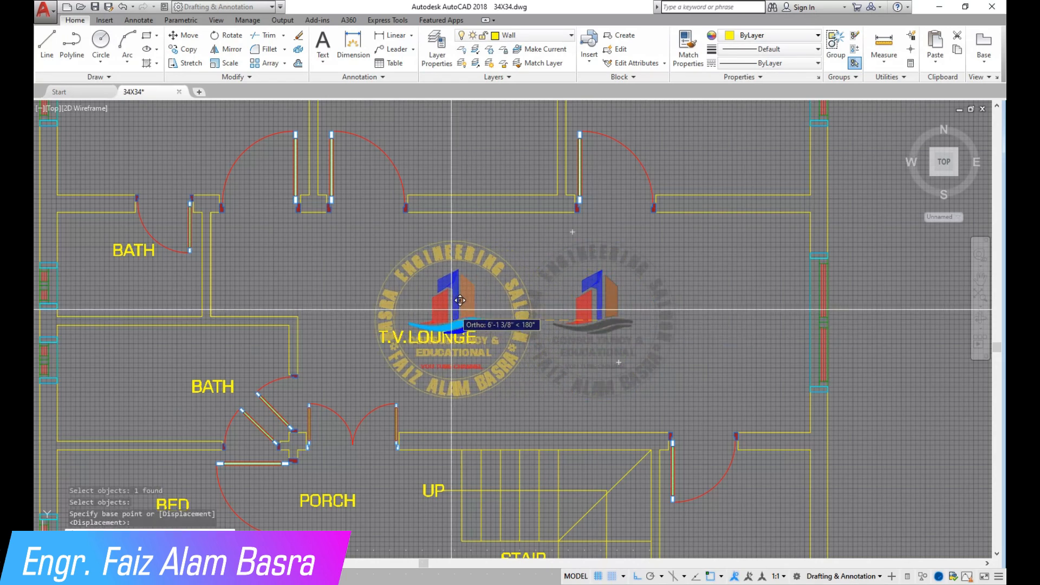
left_click(393, 288)
Move the T.V.LOUNGE label horizontally right until it is clear of the round logo, and save the drawing
key("Return")
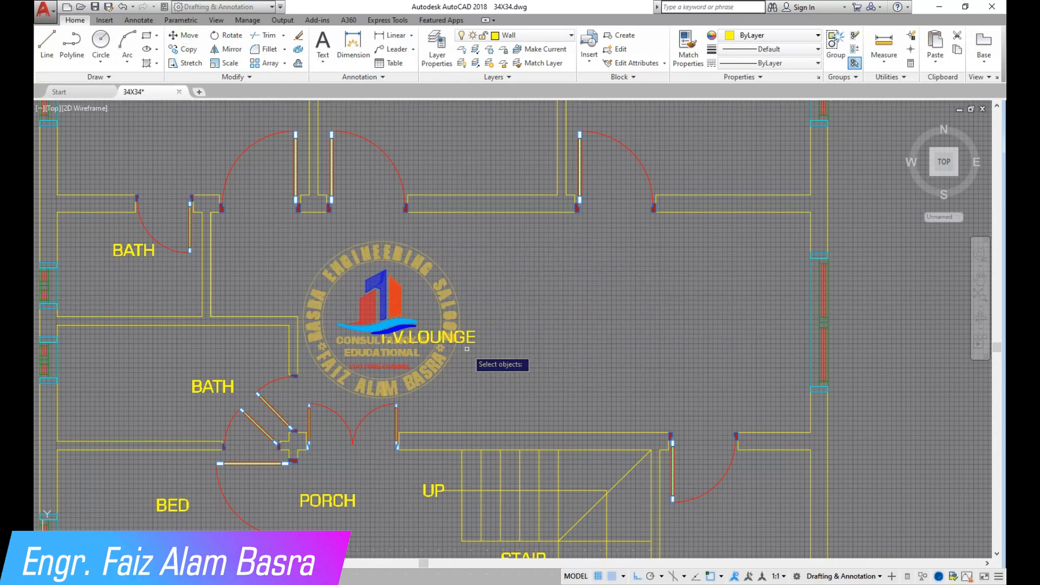
key("Return")
left_click(494, 350)
left_click(580, 352)
scroll(488, 375, "down", 2)
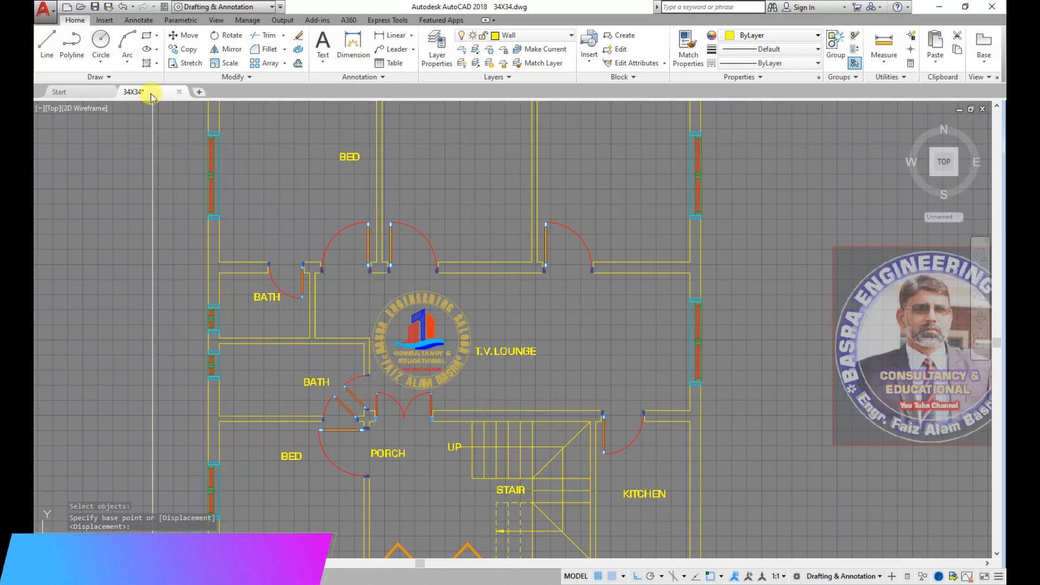
key("Escape")
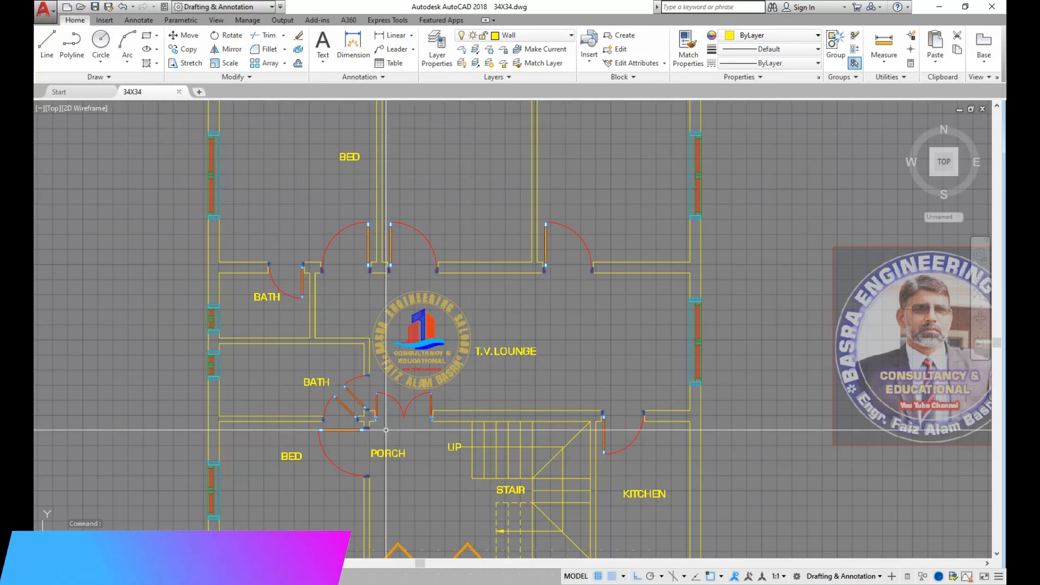
Delete the BED label from the front left room beside the porch
scroll(393, 430, "up", 2)
scroll(400, 428, "down", 2)
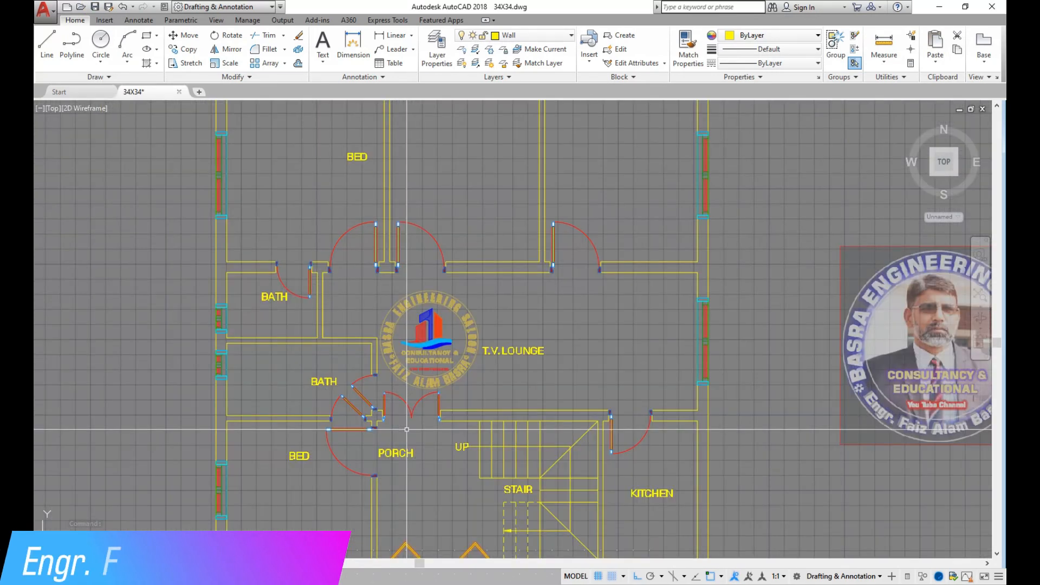
scroll(569, 268, "down", 2)
scroll(509, 475, "up", 2)
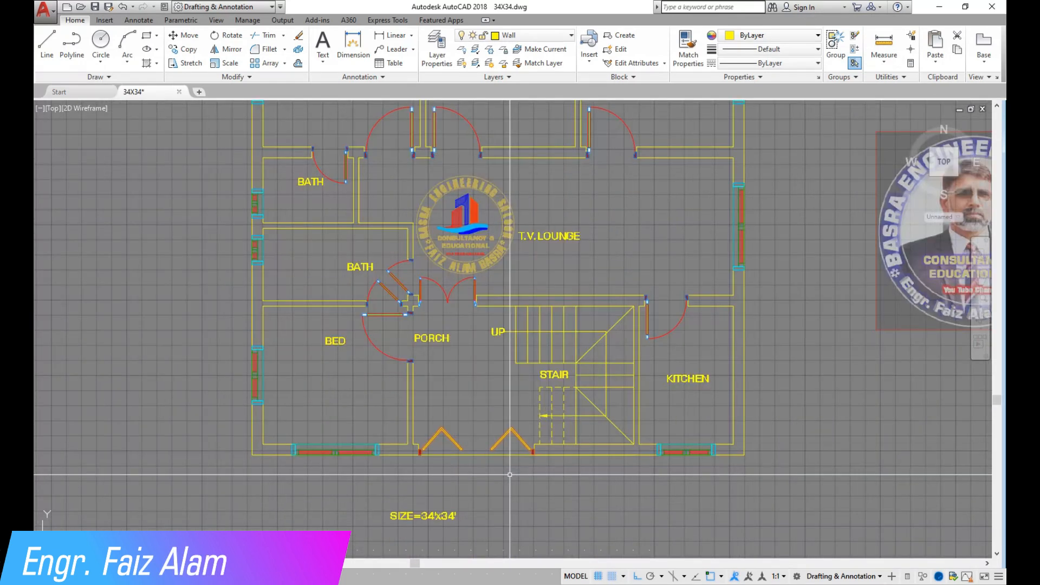
scroll(504, 471, "down", 2)
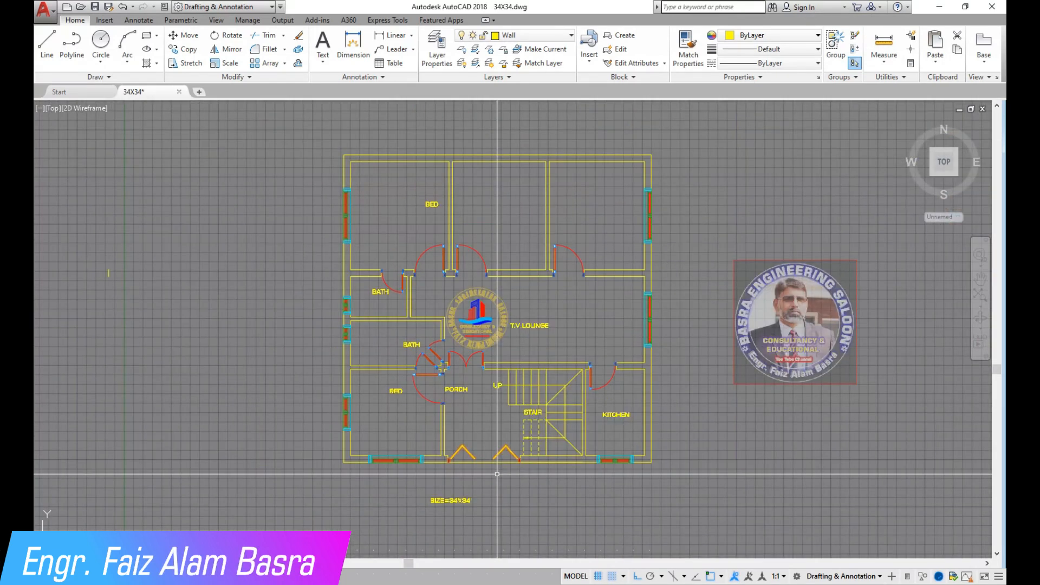
scroll(441, 443, "up", 4)
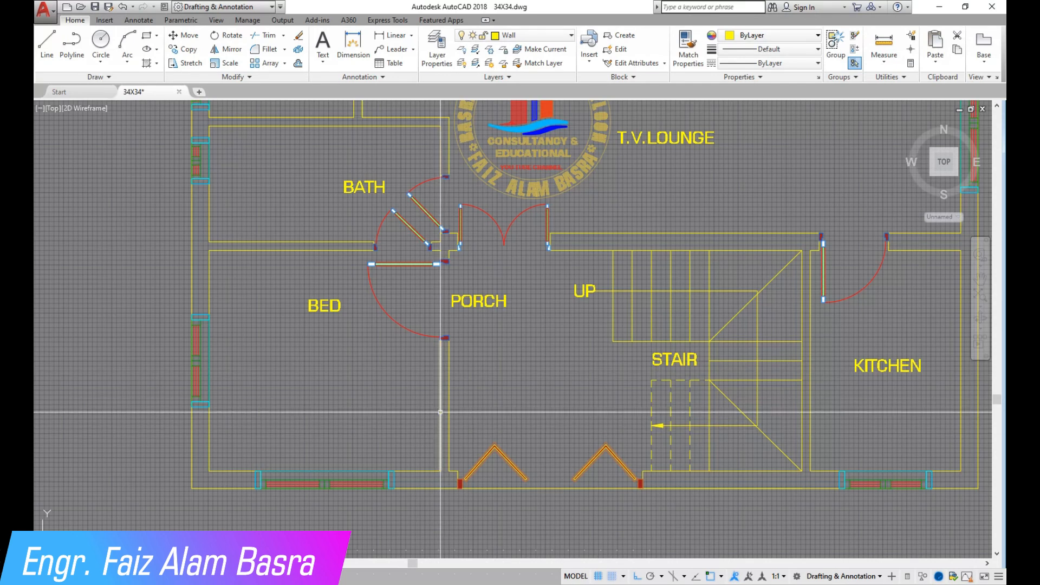
scroll(429, 384, "down", 3)
scroll(410, 374, "up", 5)
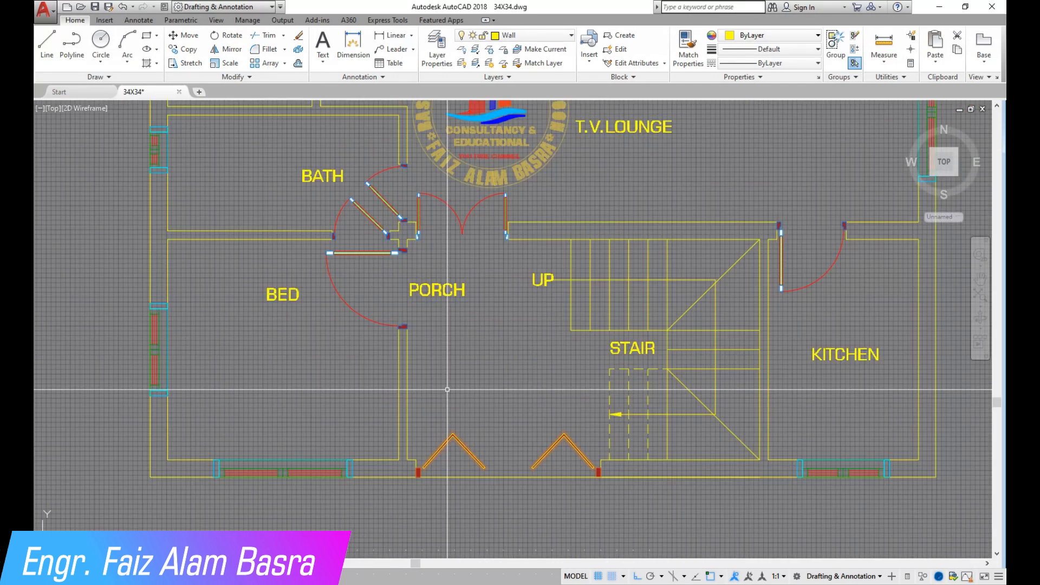
scroll(296, 288, "down", 5)
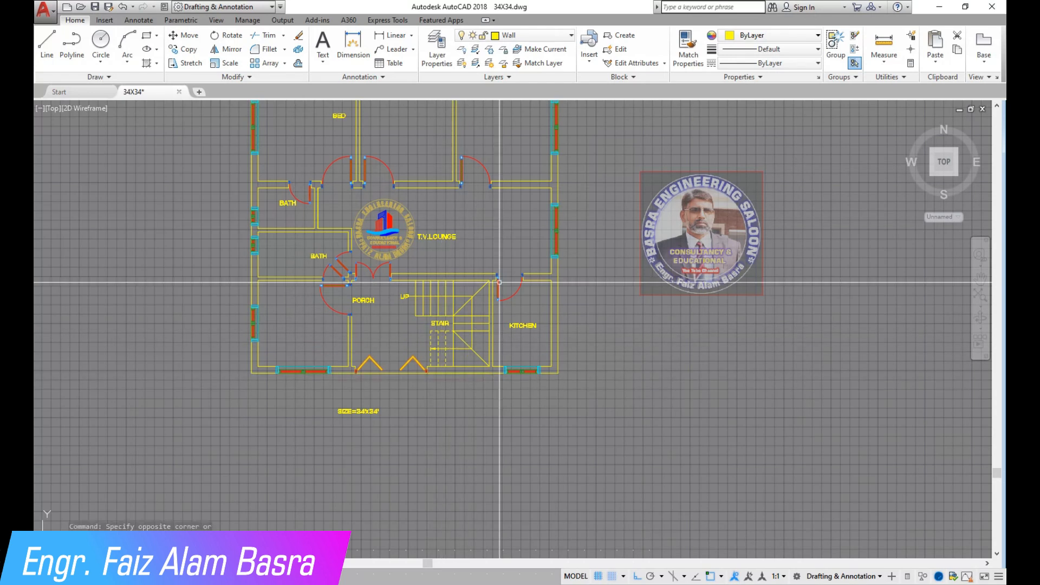
Copy the kitchen's window to the middle of the wall section between the rear right bedroom and the T.V. lounge
scroll(499, 281, "up", 2)
scroll(528, 357, "down", 2)
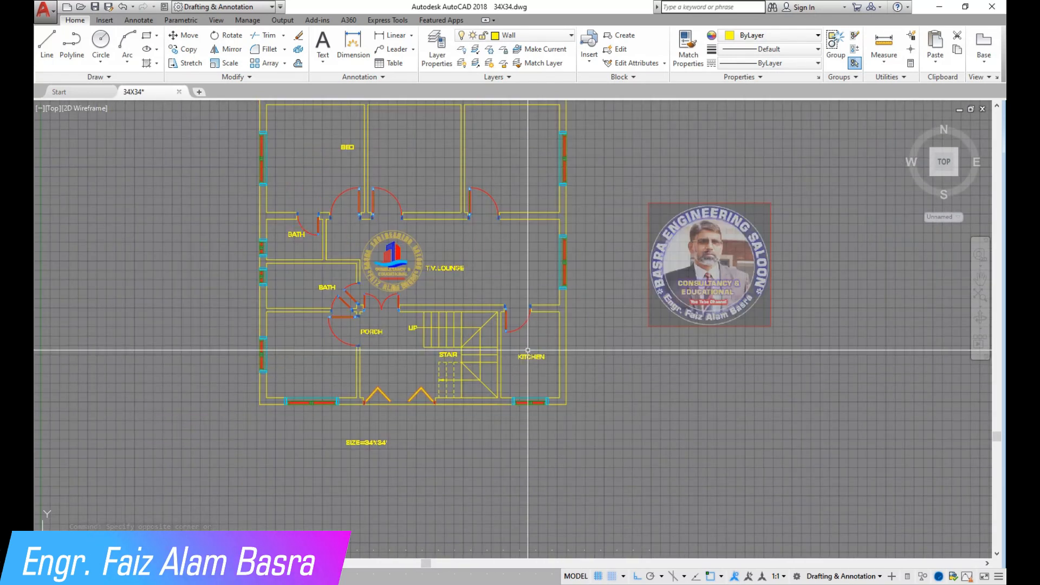
scroll(530, 197, "up", 2)
left_click(189, 49)
scroll(359, 214, "up", 2)
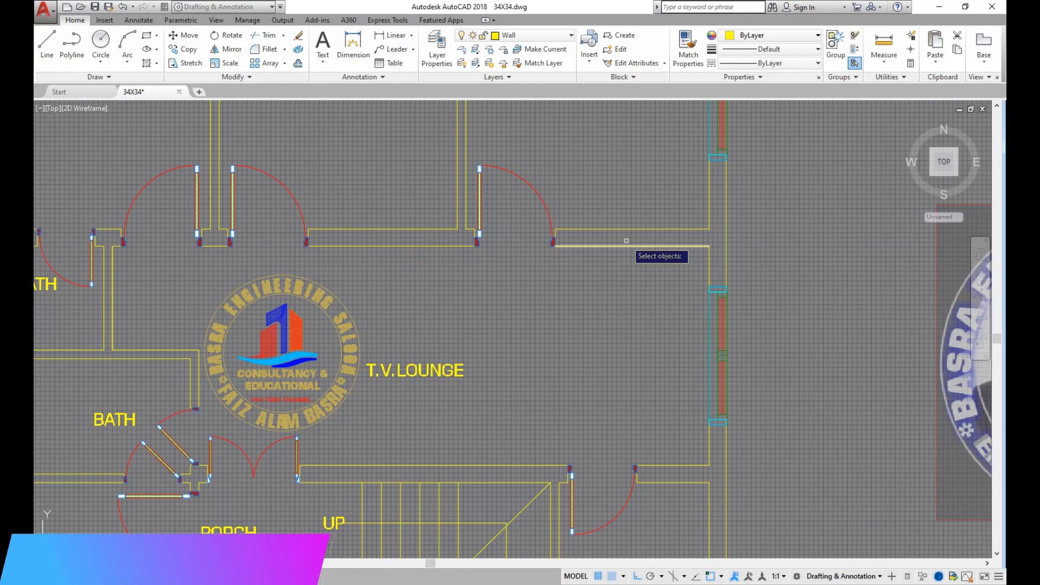
scroll(292, 260, "down", 5)
scroll(270, 271, "up", 6)
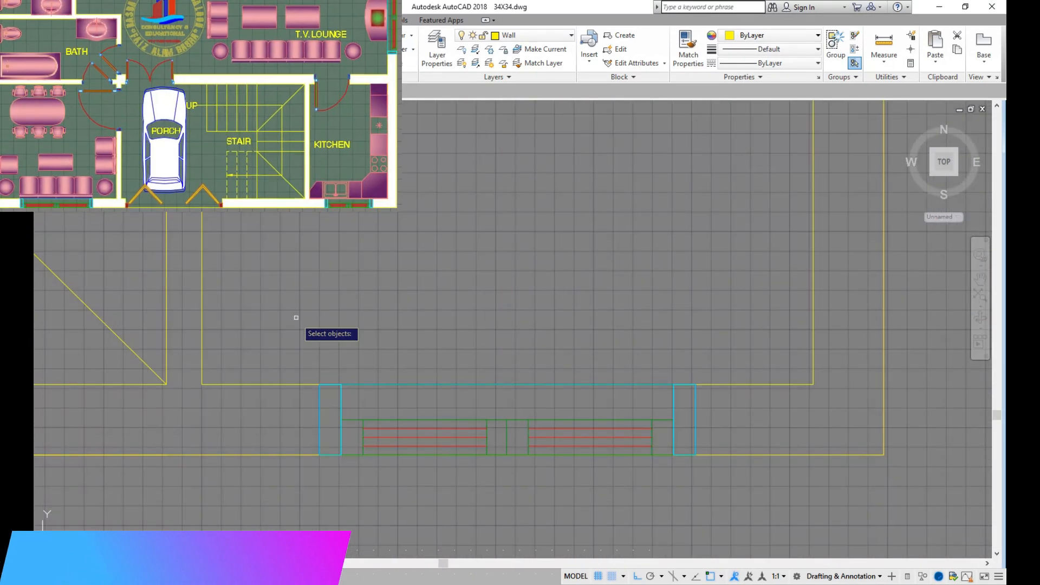
left_click(278, 348)
left_click(726, 490)
key("Return")
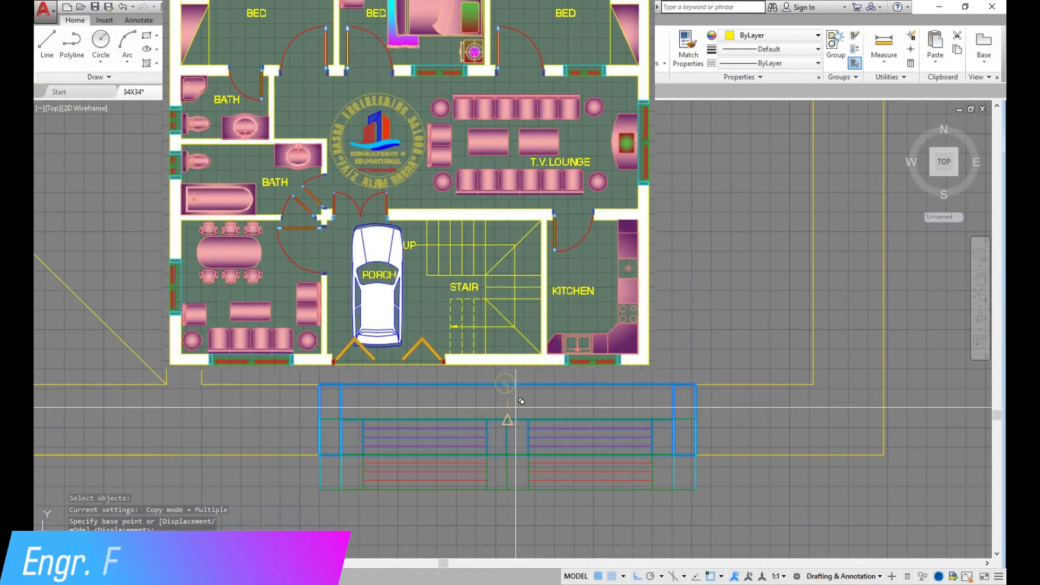
scroll(520, 420, "down", 7)
scroll(523, 248, "up", 5)
left_click(517, 270)
Place a second copy of the kitchen's window midway along the wall section between the middle bedroom and the lounge
scroll(516, 294, "down", 4)
scroll(409, 297, "up", 4)
scroll(412, 297, "up", 2)
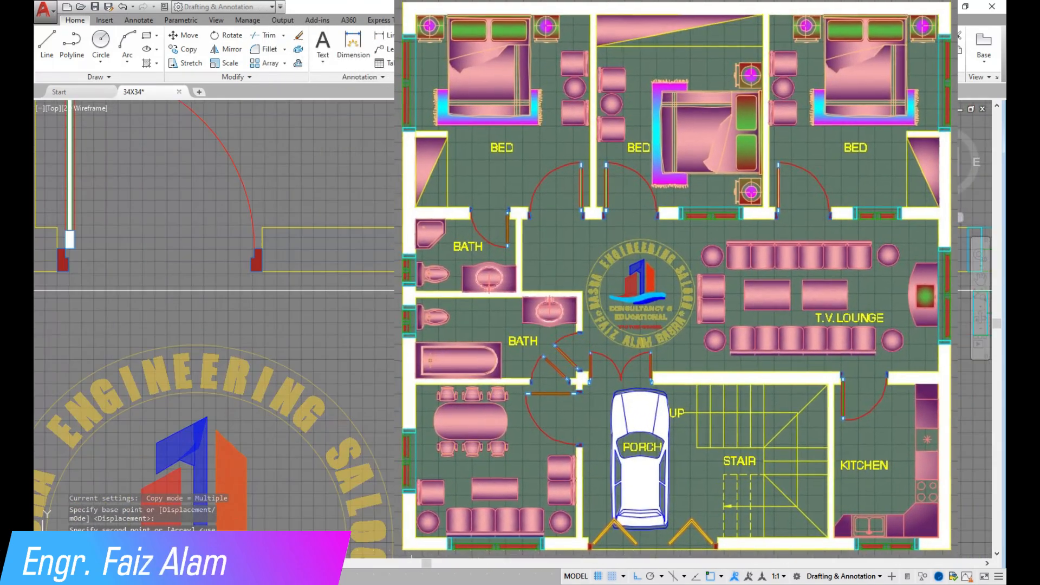
left_click(449, 230)
key("Return")
scroll(327, 284, "down", 4)
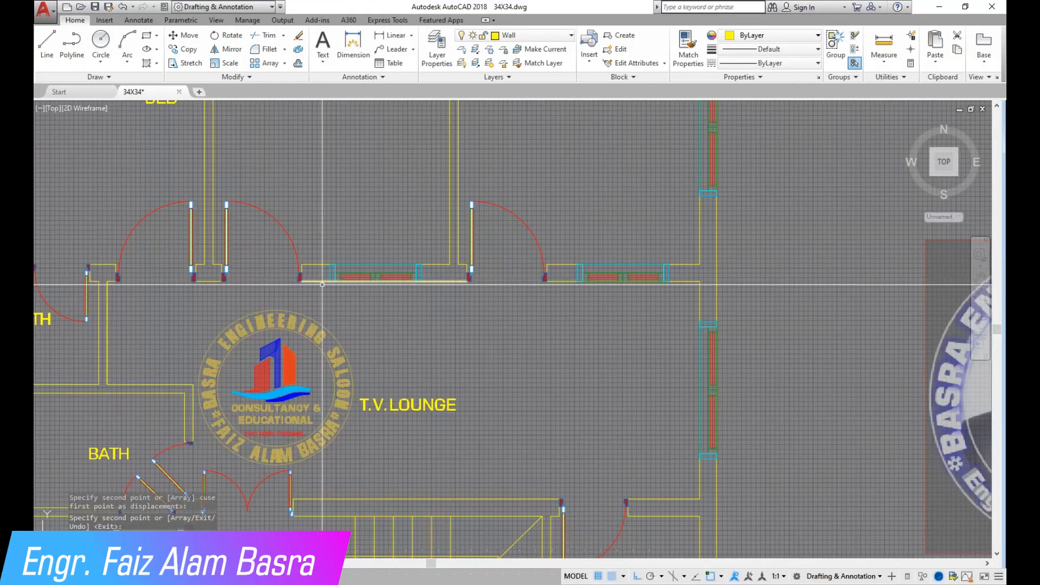
Save the drawing with the two new lounge wall windows
scroll(417, 305, "down", 4)
scroll(388, 302, "up", 4)
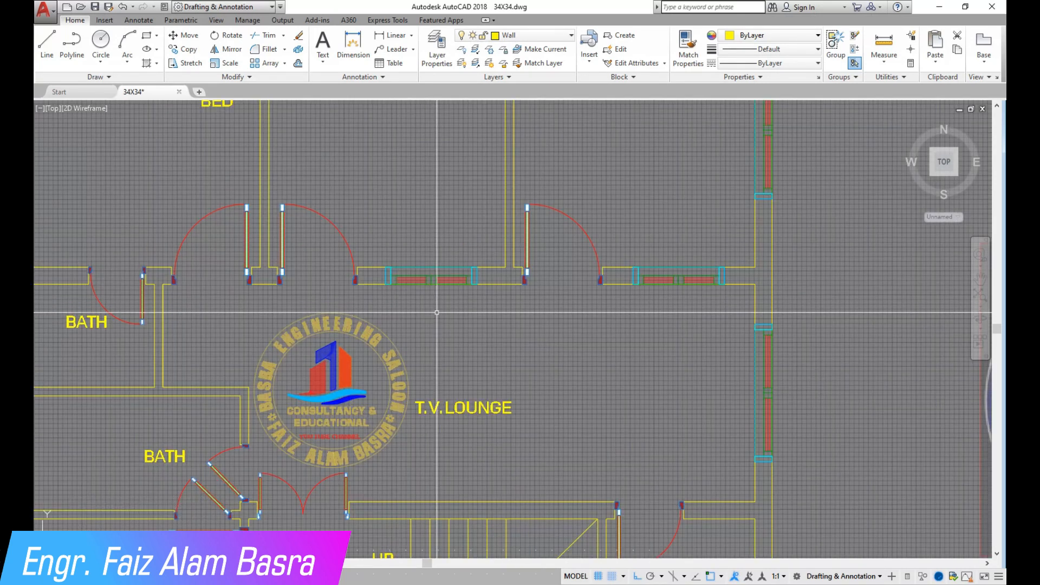
scroll(436, 313, "down", 2)
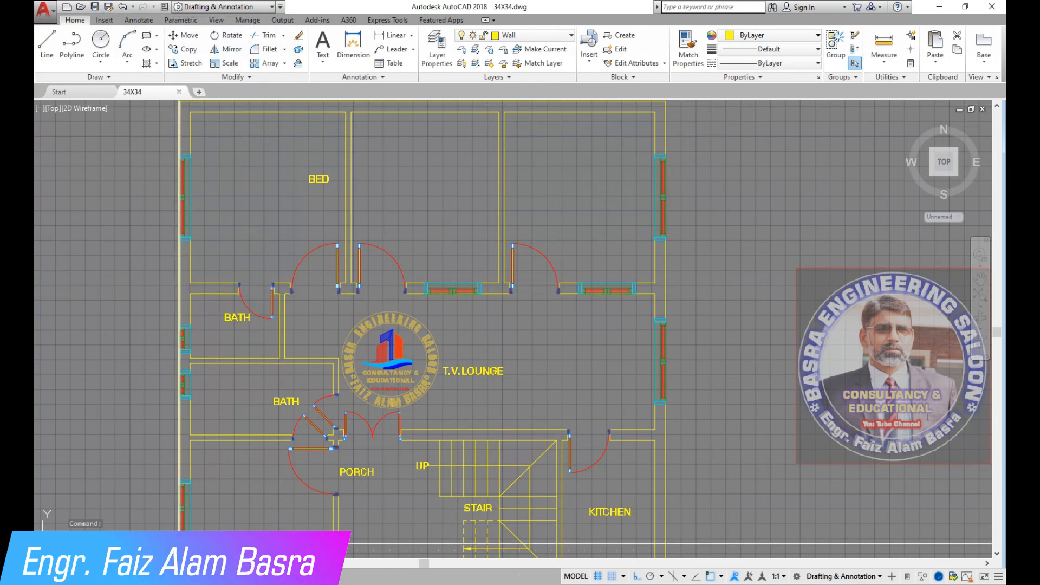
key("ctrl+s")
mouse_move(641, 565)
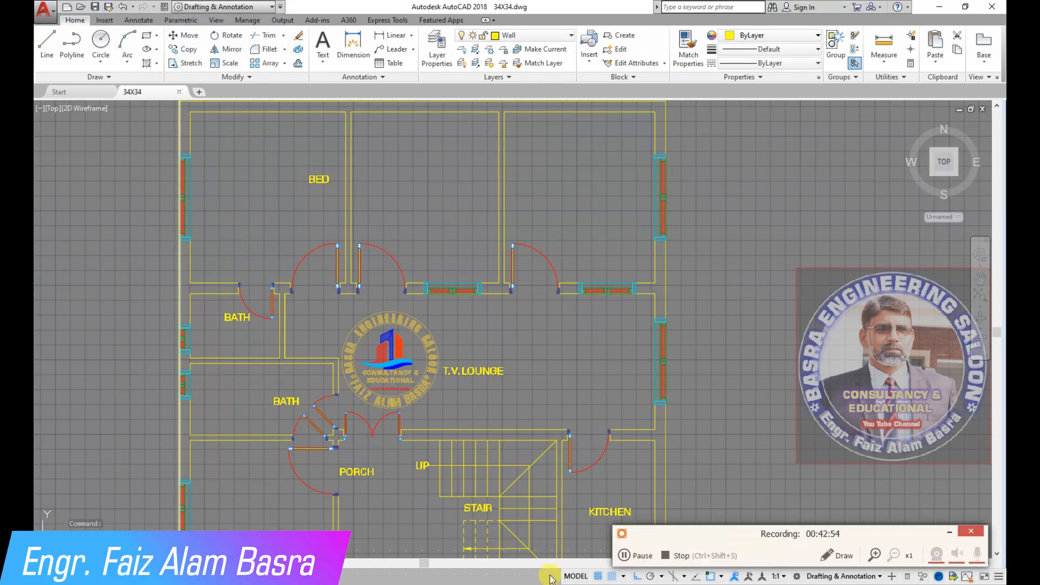
left_click(943, 533)
Examine the walls, doors and windows across the floor plan, closely checking the two bath windows in the outer wall
scroll(457, 428, "down", 2)
middle_click_drag(483, 510, 438, 448)
scroll(463, 442, "up", 2)
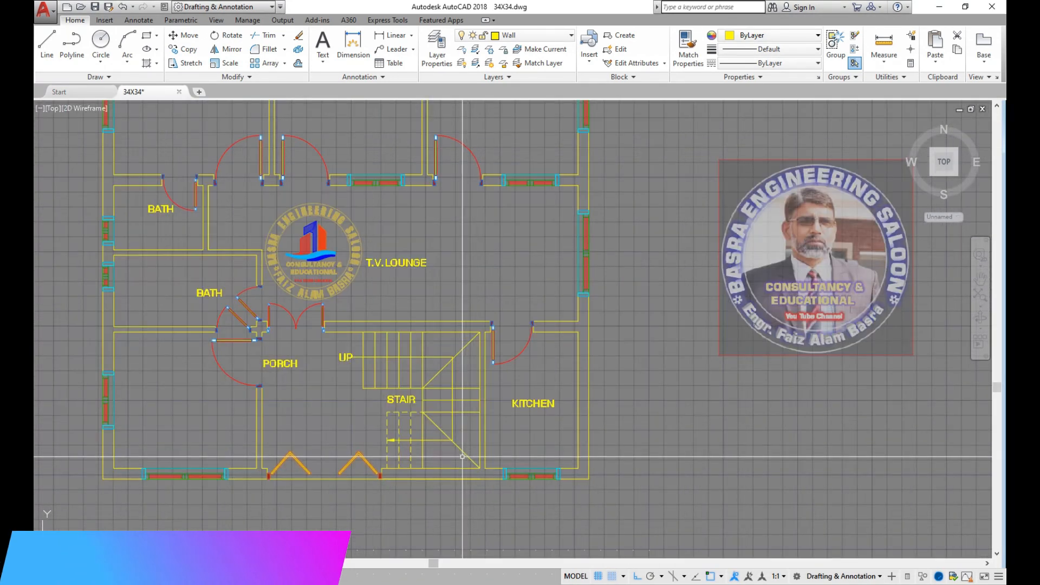
middle_click_drag(390, 326, 388, 329)
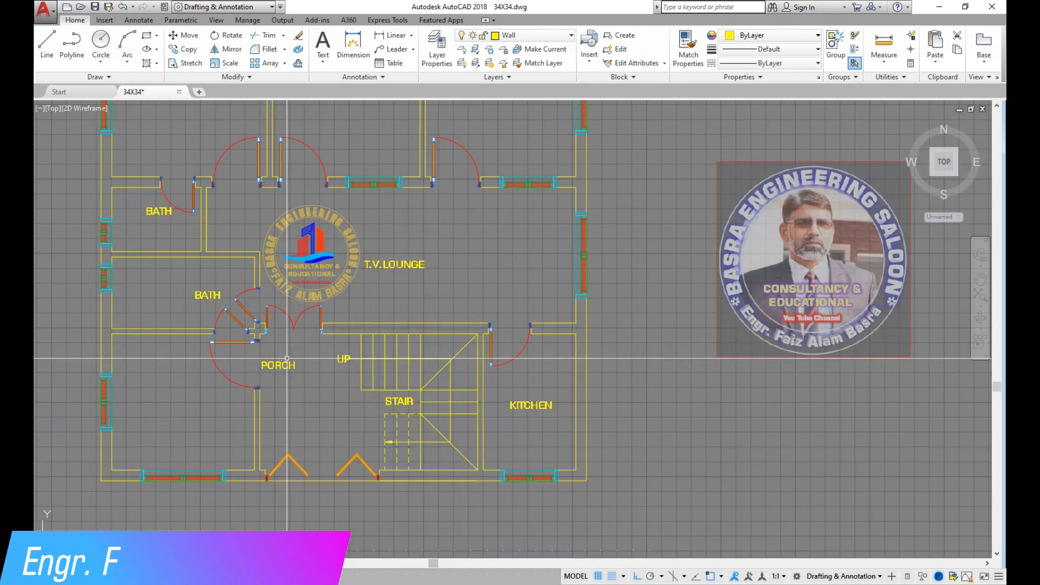
scroll(206, 340, "down", 2)
scroll(195, 287, "up", 2)
scroll(187, 233, "down", 2)
scroll(179, 181, "up", 2)
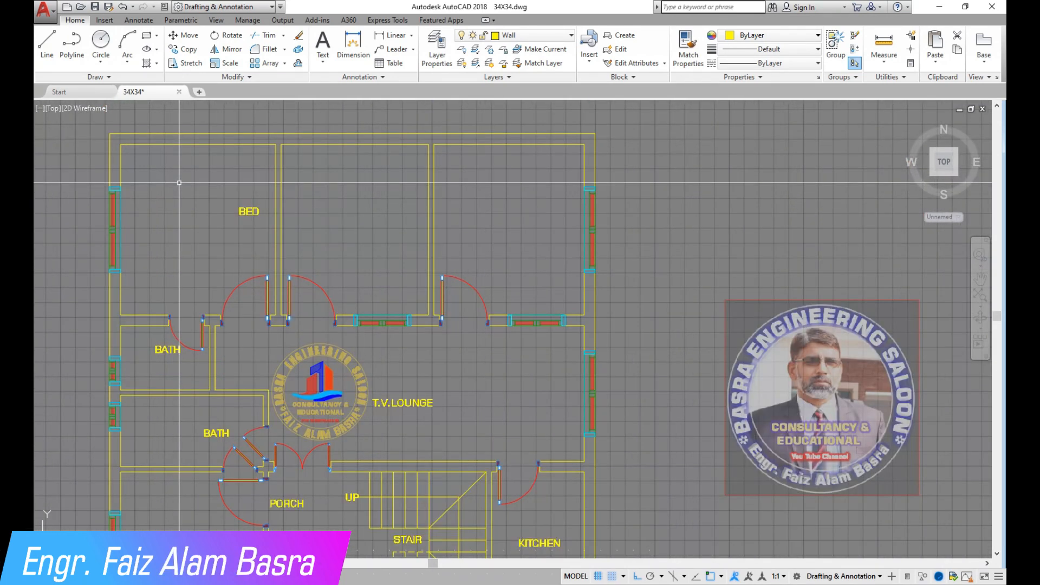
scroll(171, 509, "up", 2)
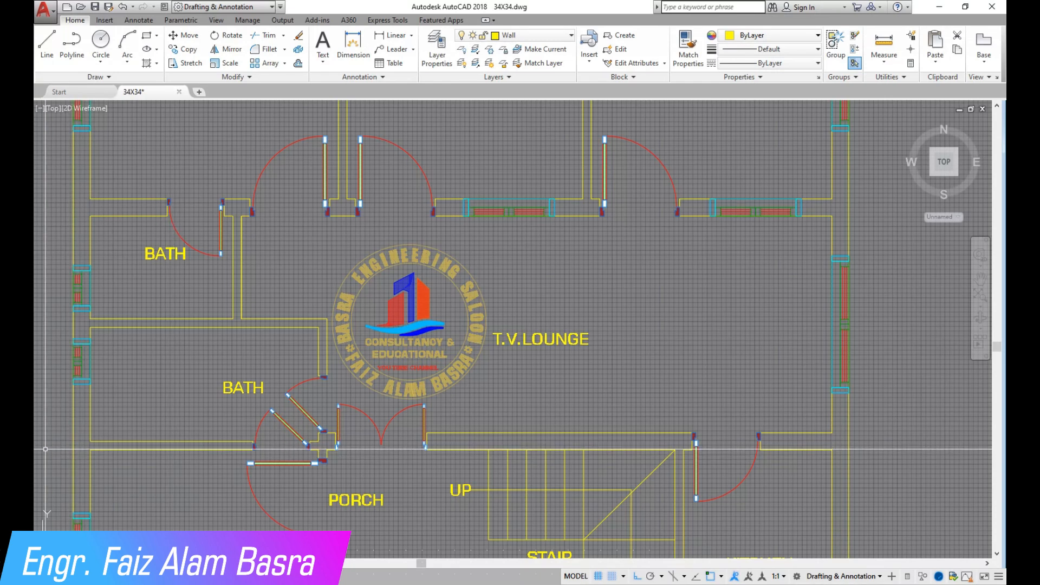
scroll(248, 302, "down", 2)
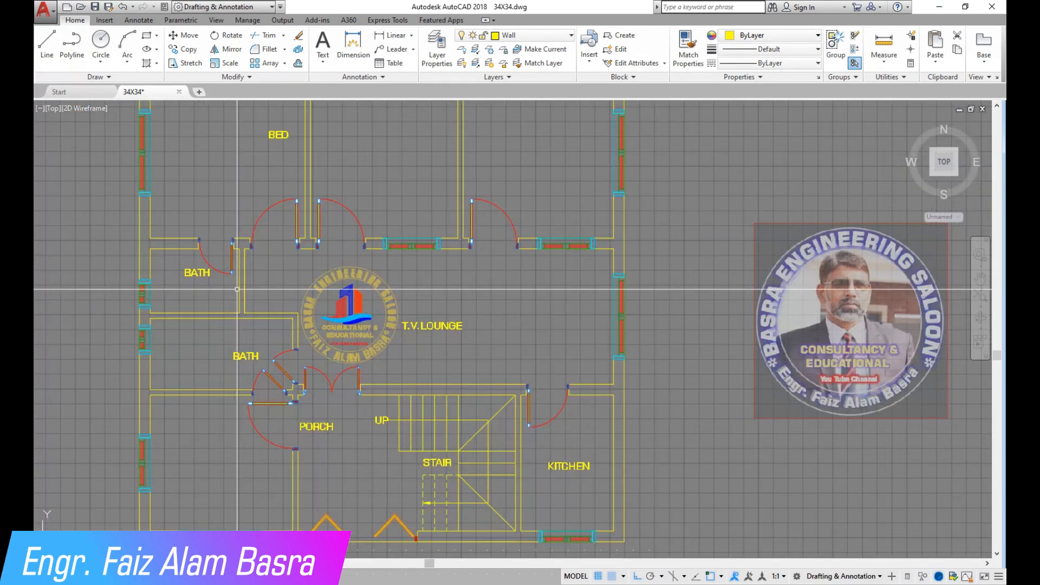
scroll(235, 307, "up", 2)
scroll(73, 344, "up", 4)
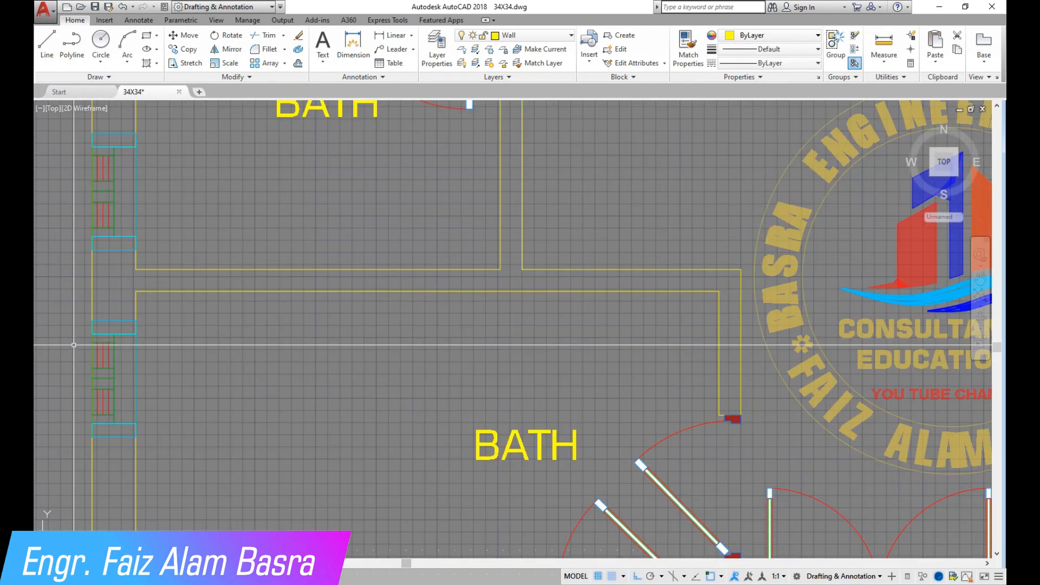
scroll(74, 345, "down", 2)
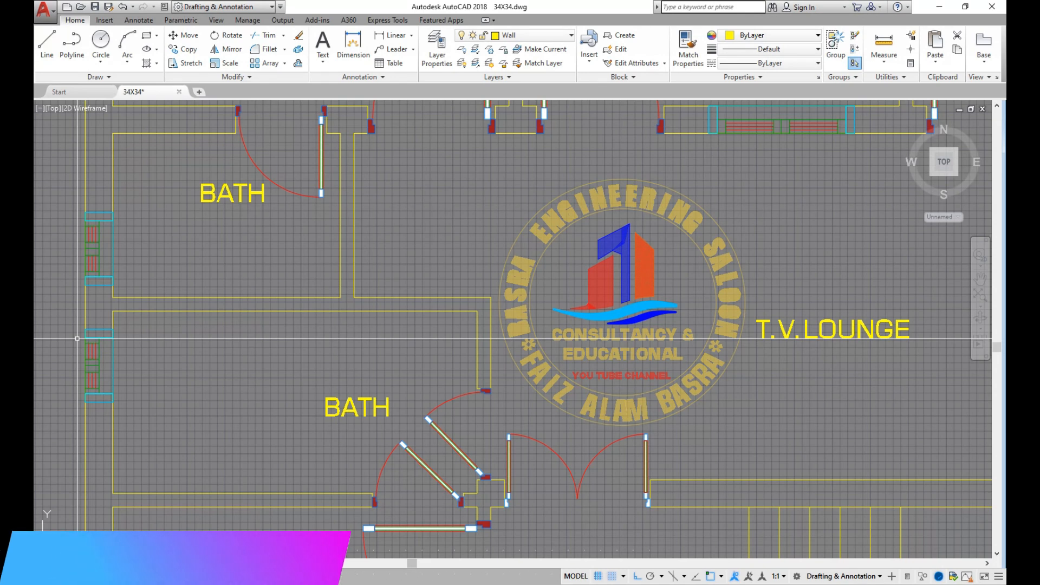
scroll(78, 338, "down", 2)
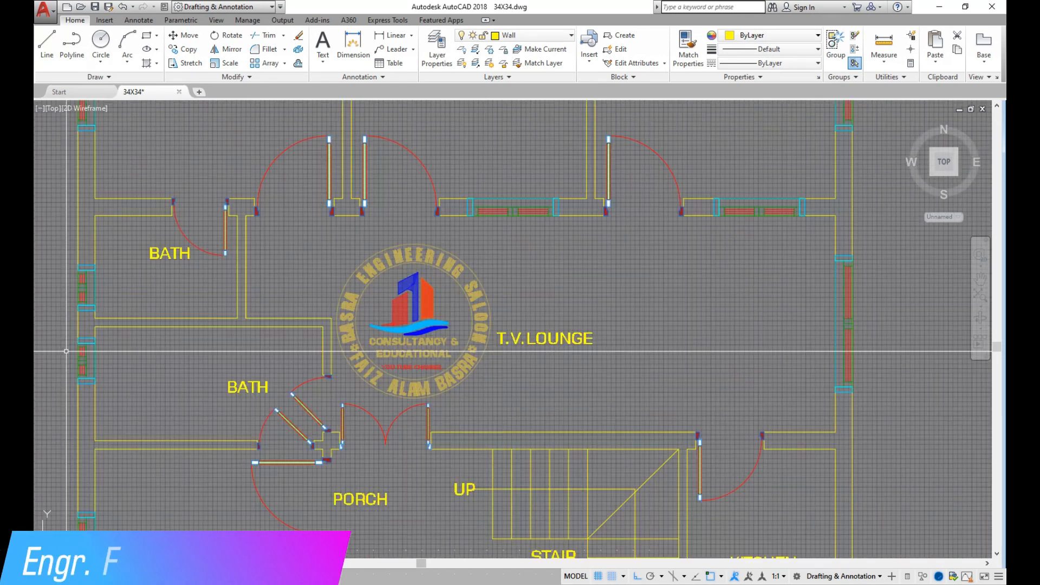
scroll(303, 257, "up", 2)
scroll(302, 257, "down", 3)
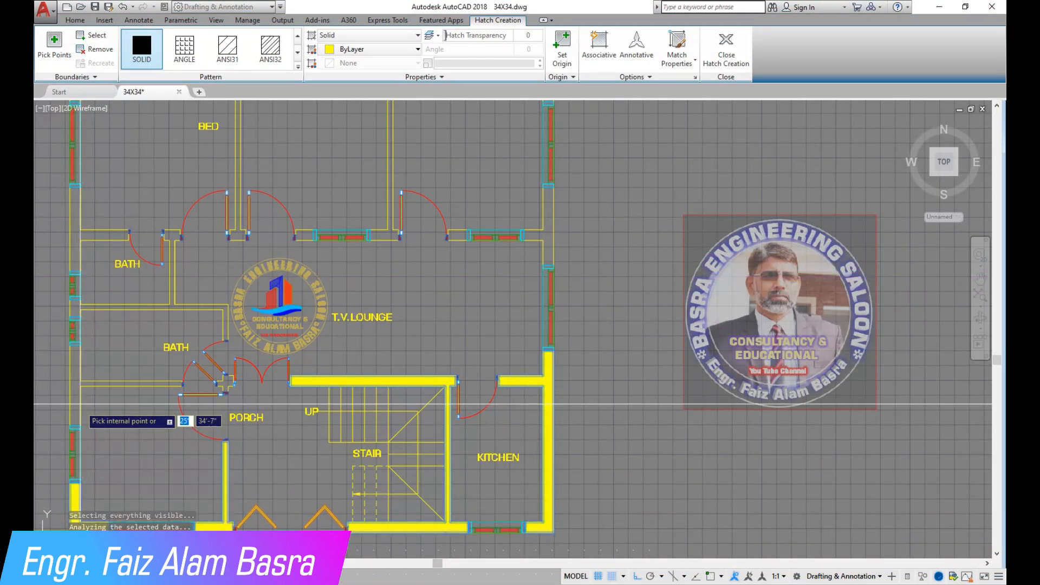
Fill the remaining outer, bath, bedroom and lounge walls with the solid hatch and finish the hatch
left_click(75, 308)
left_click(76, 234)
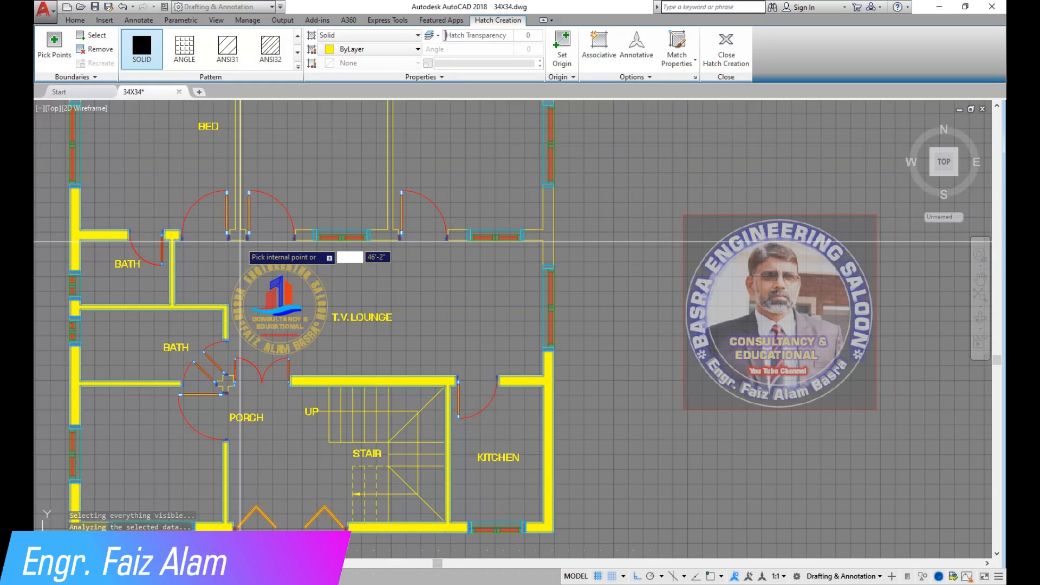
scroll(240, 241, "down", 2)
scroll(154, 144, "up", 2)
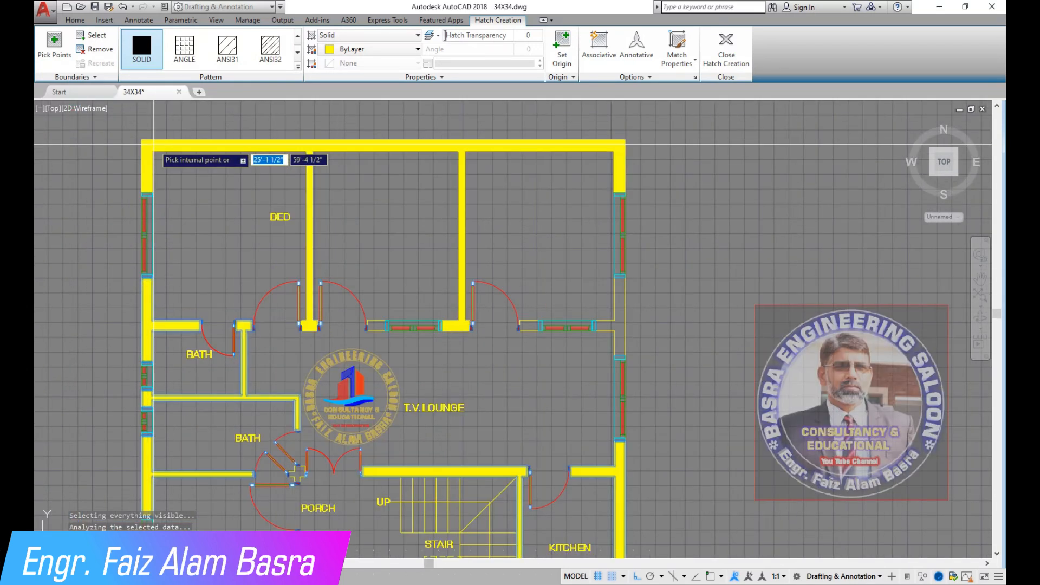
scroll(153, 144, "up", 2)
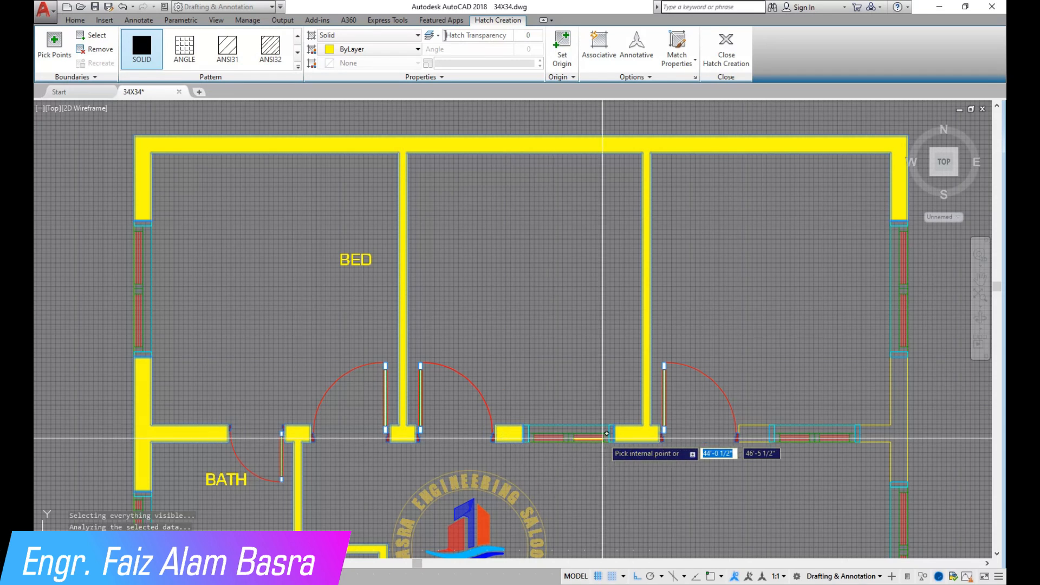
key("Escape")
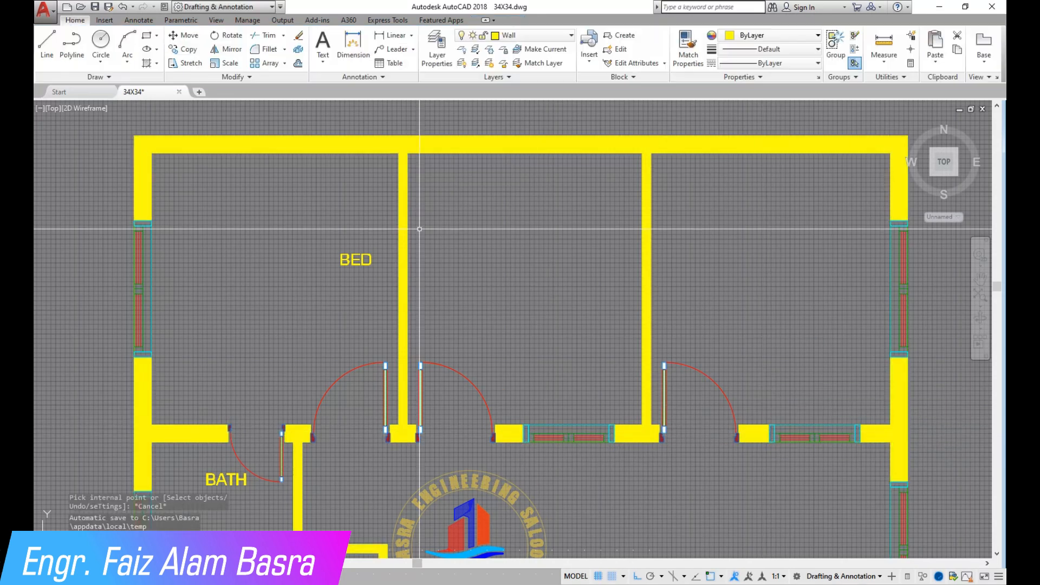
Check the hatched walls from the bedrooms to the porch and kitchen, and save the drawing
scroll(418, 230, "down", 2)
scroll(473, 342, "up", 2)
scroll(282, 275, "down", 2)
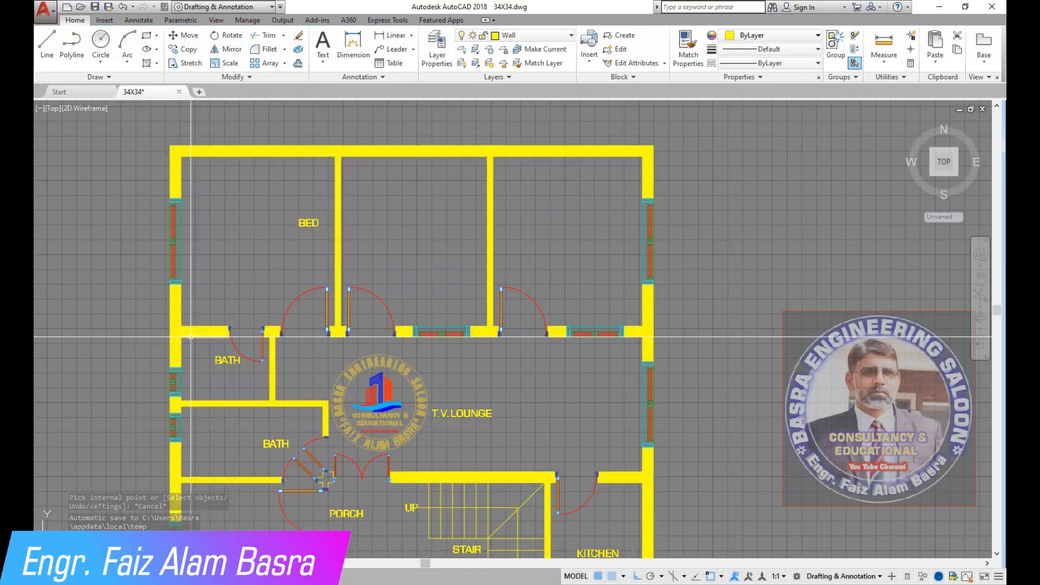
scroll(172, 335, "up", 2)
scroll(115, 325, "down", 2)
scroll(156, 409, "up", 1)
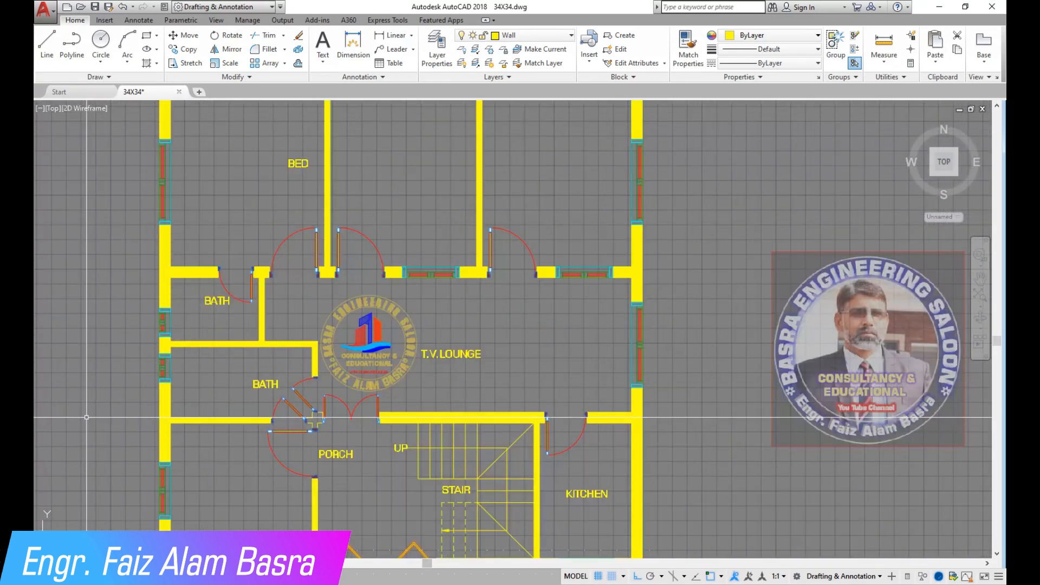
scroll(156, 402, "up", 2)
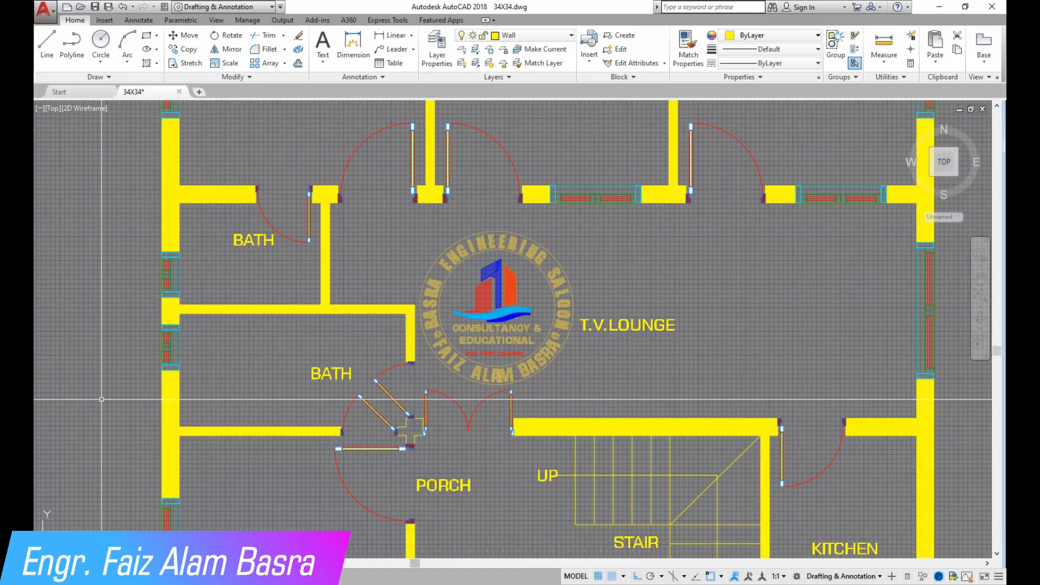
scroll(102, 399, "up", 2)
scroll(158, 352, "down", 4)
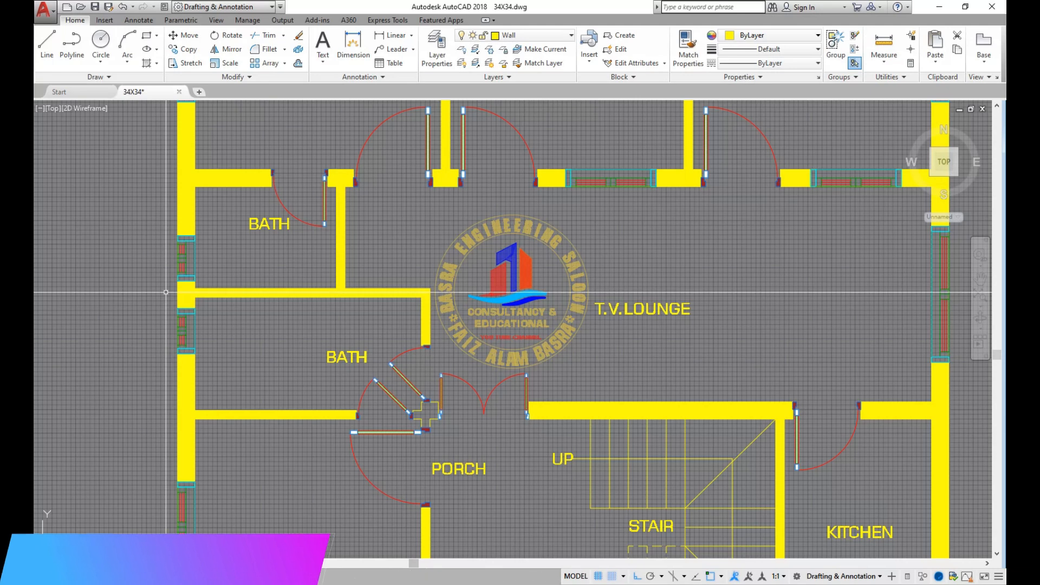
scroll(161, 354, "down", 5)
scroll(165, 449, "up", 2)
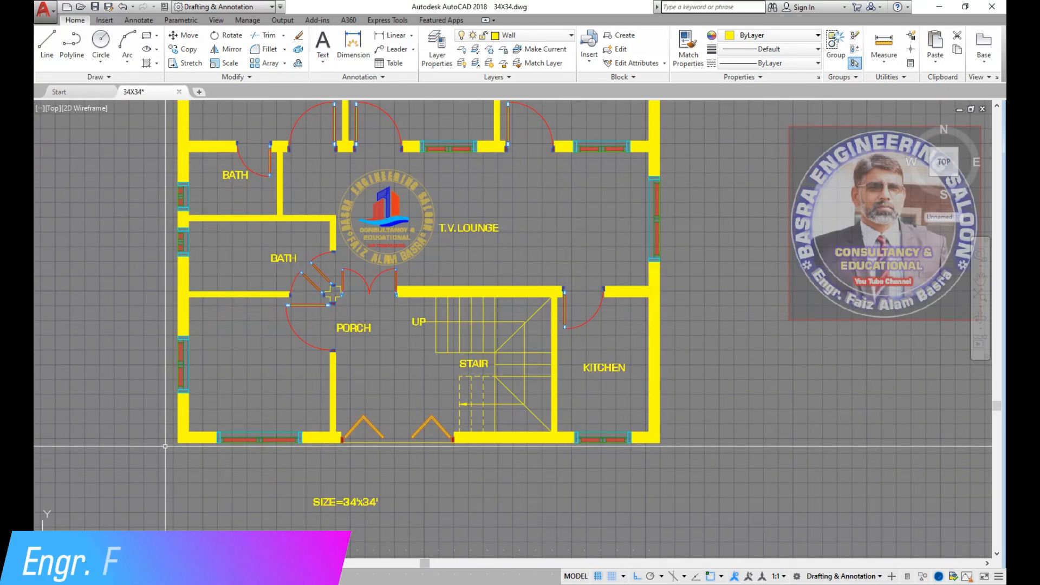
scroll(165, 446, "down", 2)
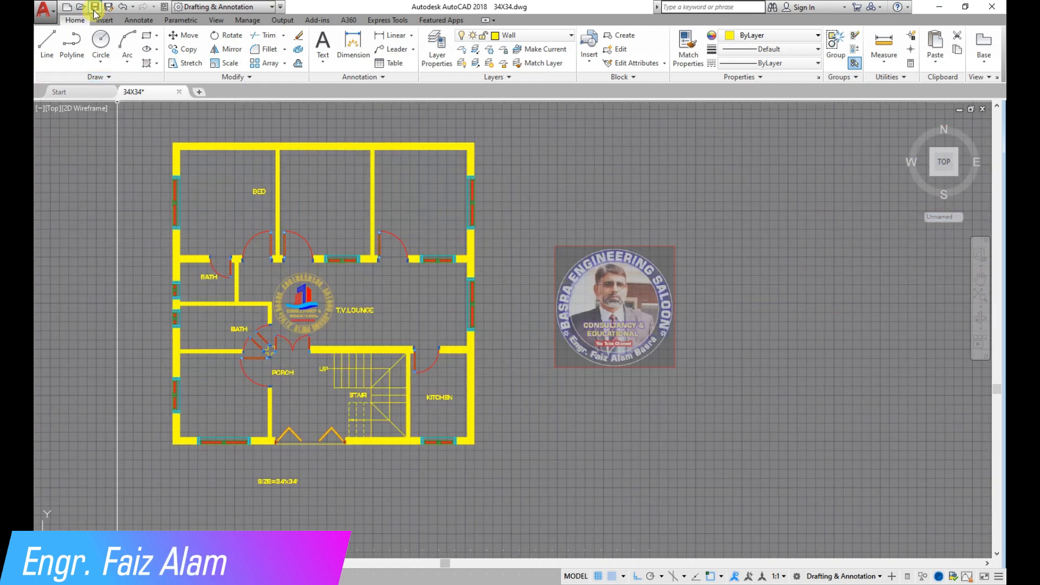
Move the BED label of the rear left bedroom down, closer to that room's door
scroll(252, 189, "up", 2)
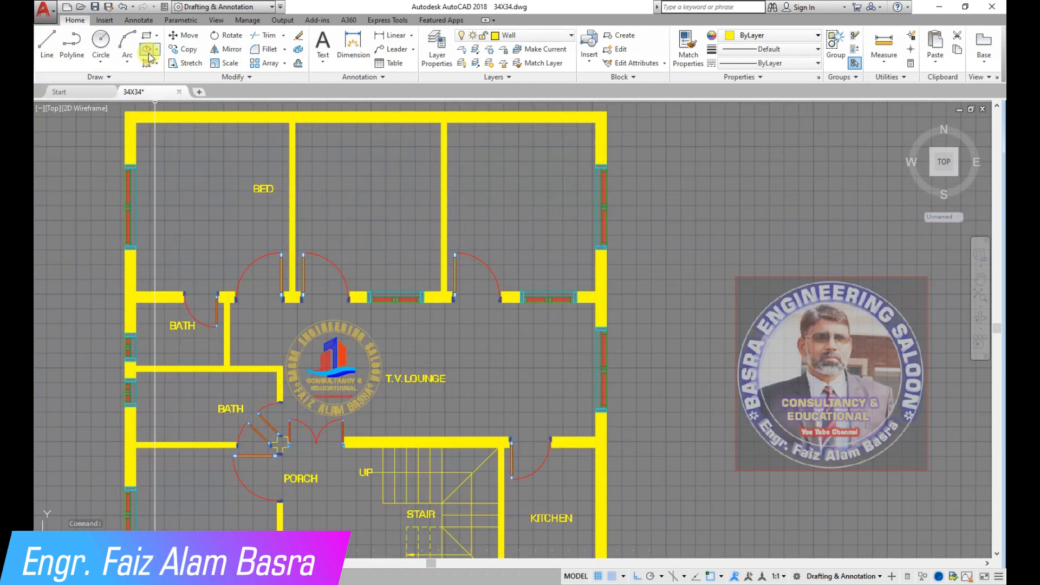
left_click(186, 38)
left_click(259, 192)
right_click(255, 196)
left_click(253, 195)
left_click(261, 244)
Copy the BED label horizontally into the middle and rear right bedrooms, beside their doors
scroll(282, 222, "up", 3)
scroll(292, 225, "down", 1)
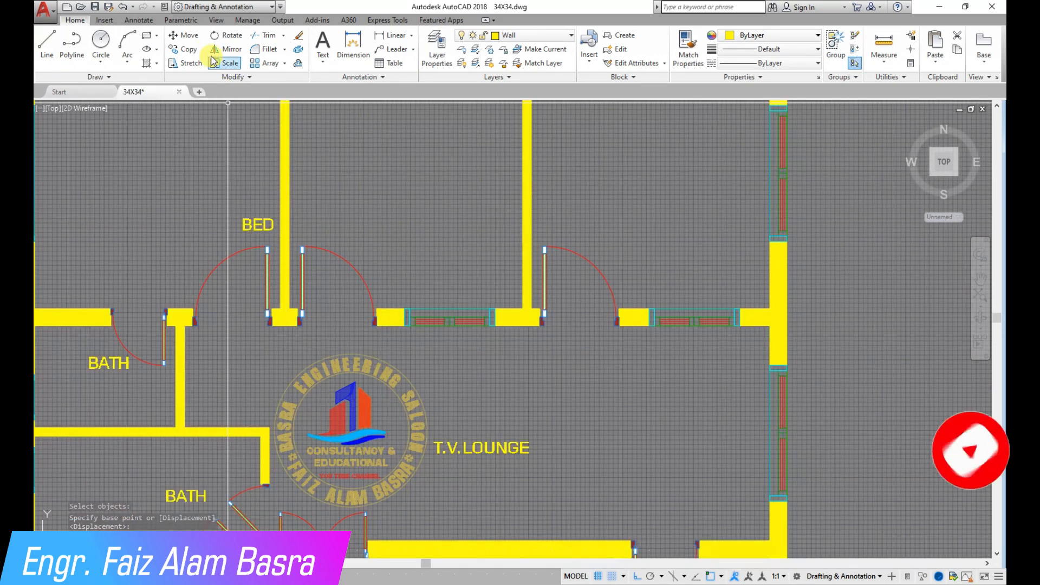
right_click(252, 217)
left_click(255, 209)
left_click(318, 210)
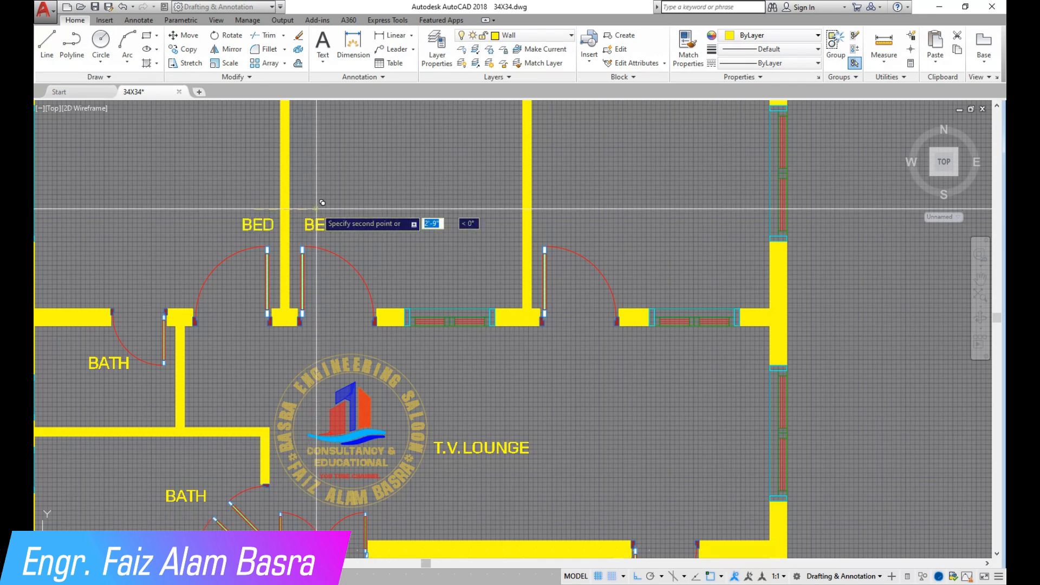
left_click(568, 201)
key("Escape")
scroll(322, 248, "down", 3)
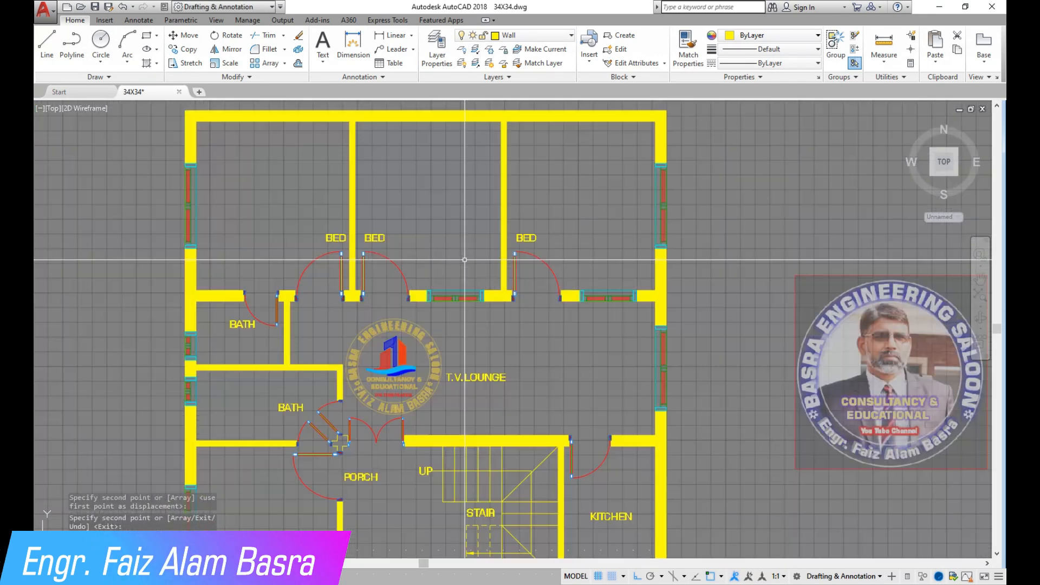
Move the rear left bedroom's BED label about 5 1/2" horizontally away from the partition wall
scroll(322, 248, "up", 4)
scroll(341, 234, "up", 2)
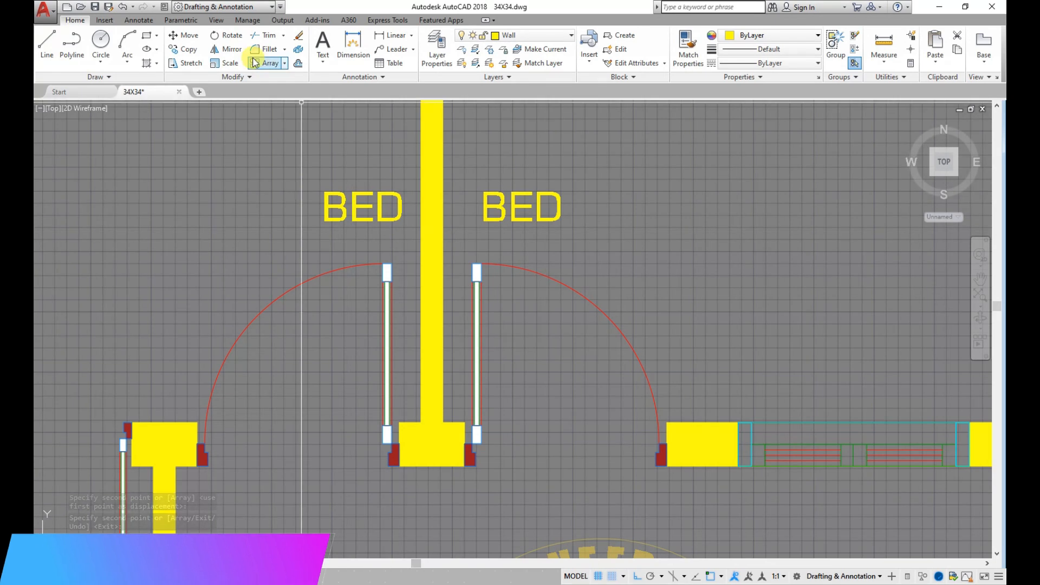
left_click(340, 234)
left_click(312, 190)
right_click(314, 186)
left_click(351, 139)
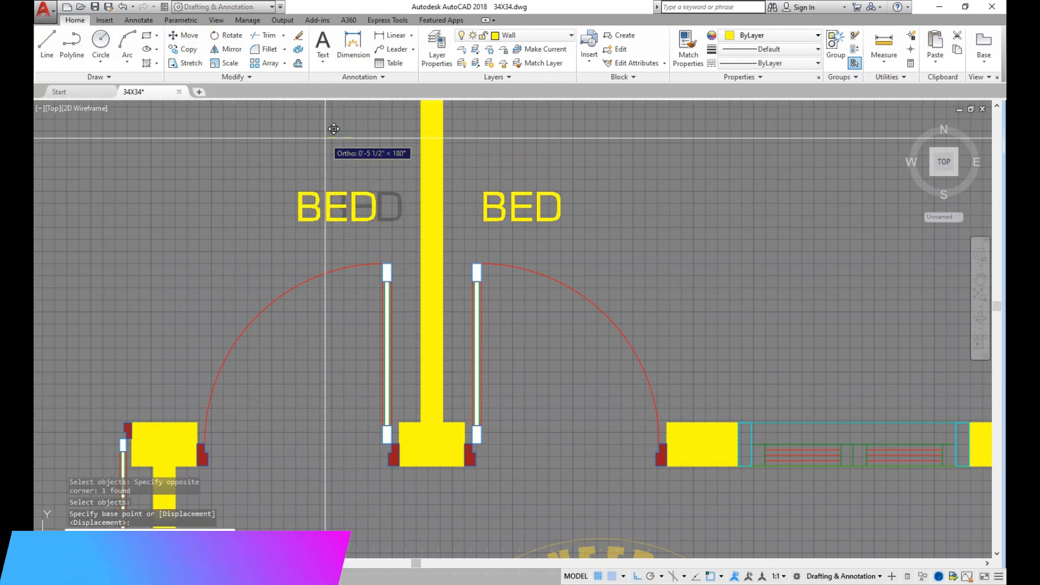
left_click(334, 128)
scroll(298, 271, "down", 5)
scroll(336, 260, "up", 3)
Move the middle bedroom's BED label slightly to the right, away from the partition wall
key("space")
left_click(434, 269)
left_click(383, 213)
key("space")
left_click(397, 197)
left_click(408, 197)
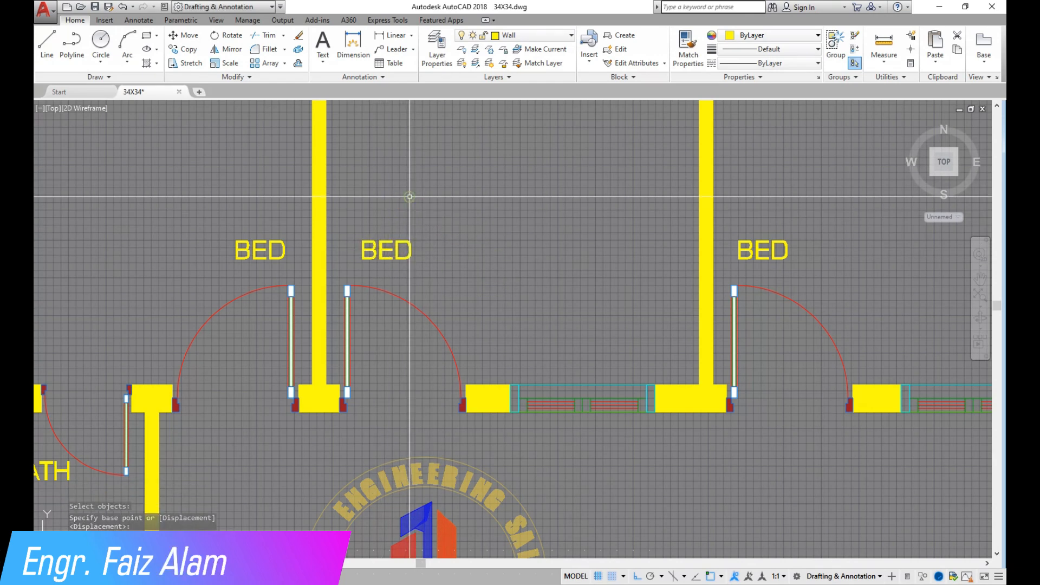
scroll(378, 227, "down", 4)
scroll(333, 236, "up", 4)
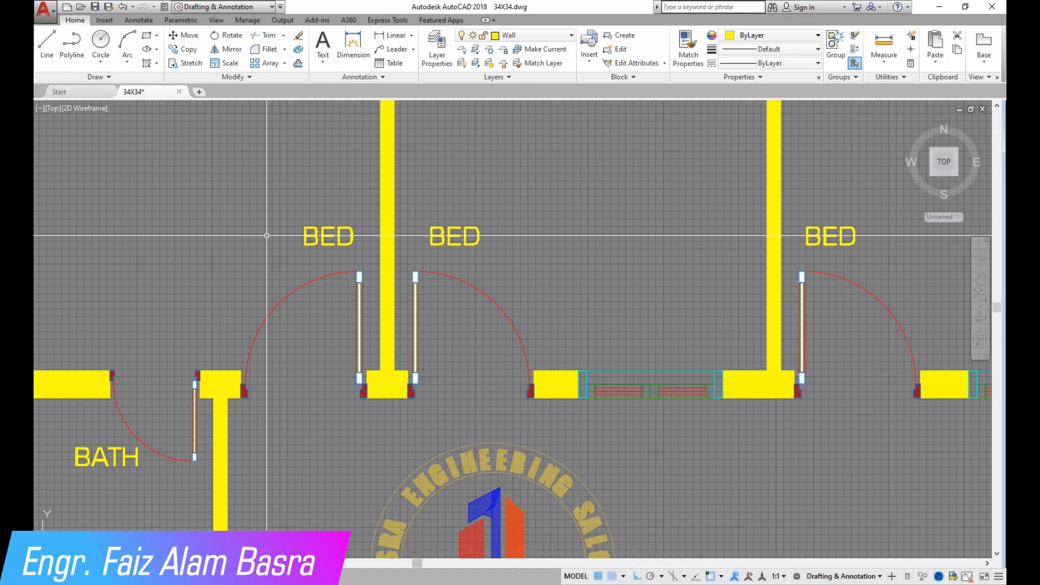
Delete the small stray object lying outside the floor plan, to the left of the outer wall
scroll(266, 235, "down", 5)
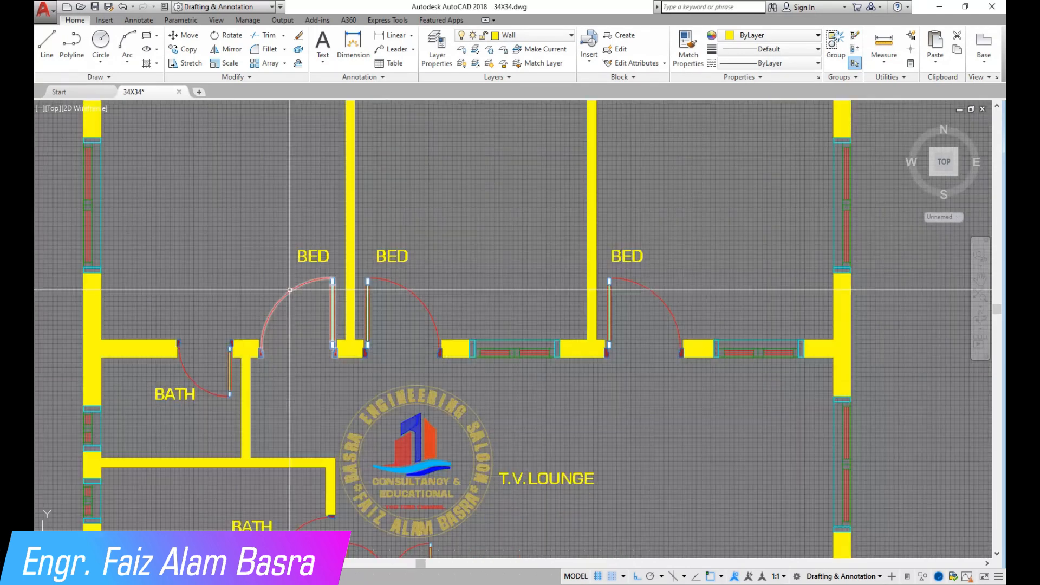
scroll(114, 340, "up", 4)
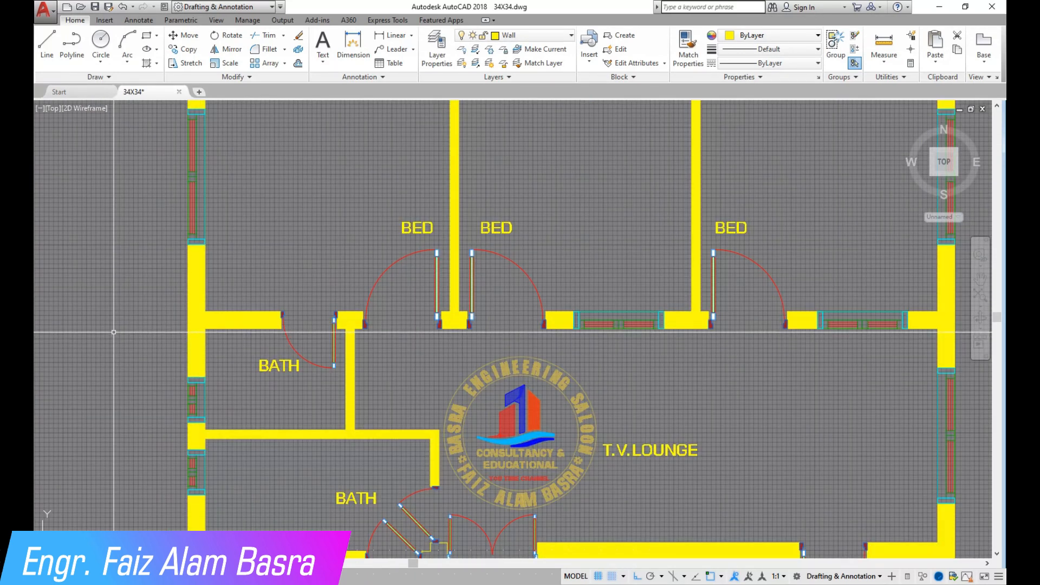
scroll(114, 329, "down", 2)
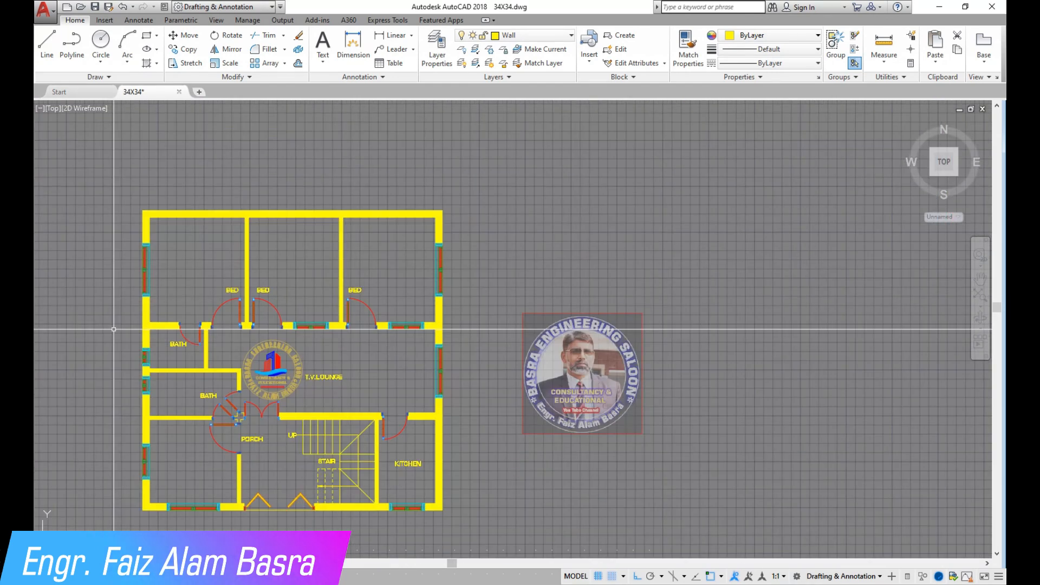
scroll(109, 350, "down", 2)
scroll(100, 363, "up", 2)
scroll(133, 398, "up", 2)
scroll(161, 303, "down", 4)
scroll(129, 362, "up", 2)
scroll(276, 372, "down", 2)
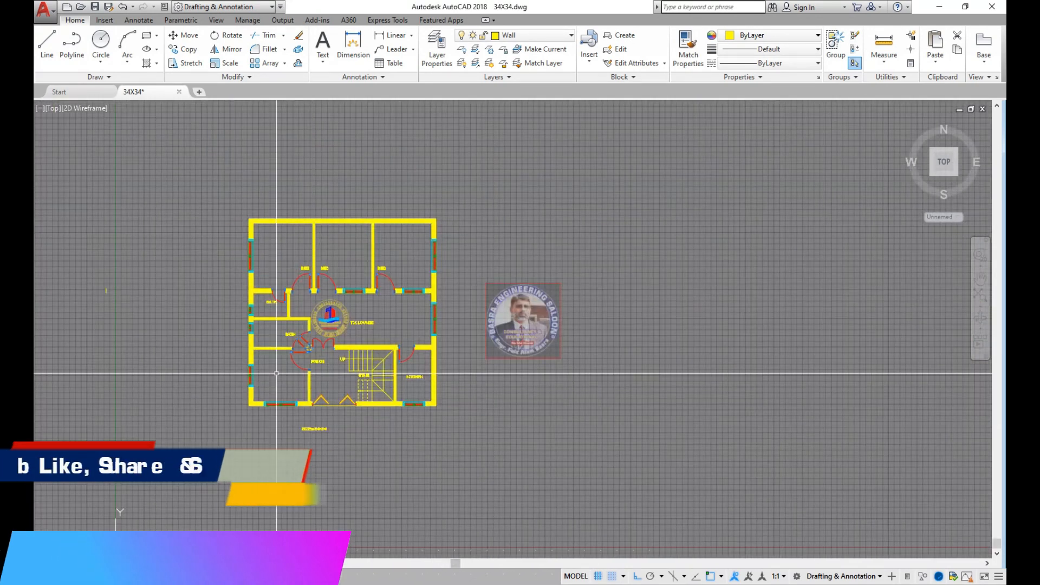
left_click(107, 291)
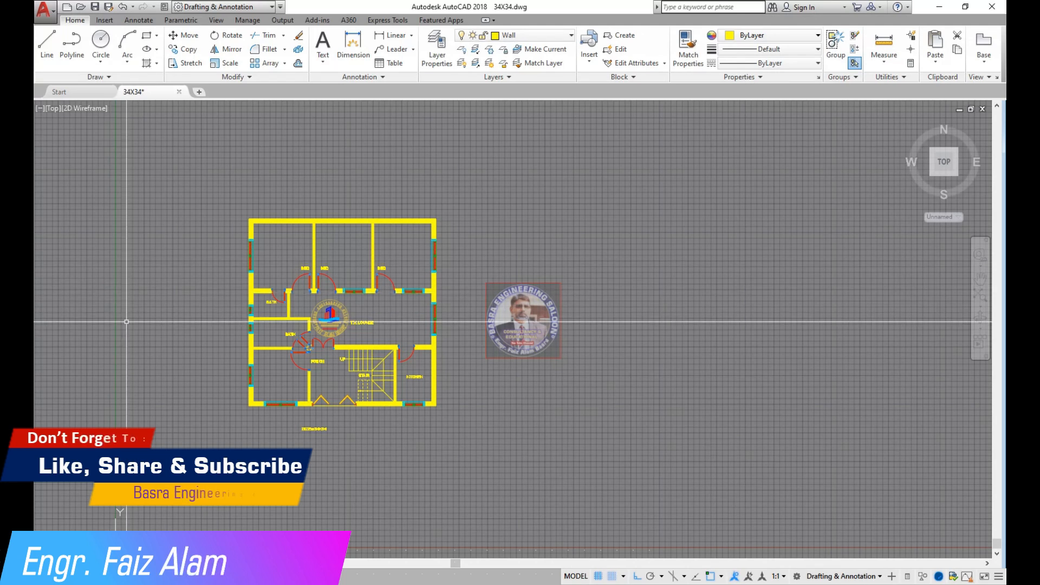
Save the drawing with the bedroom labels in place
scroll(202, 251, "up", 3)
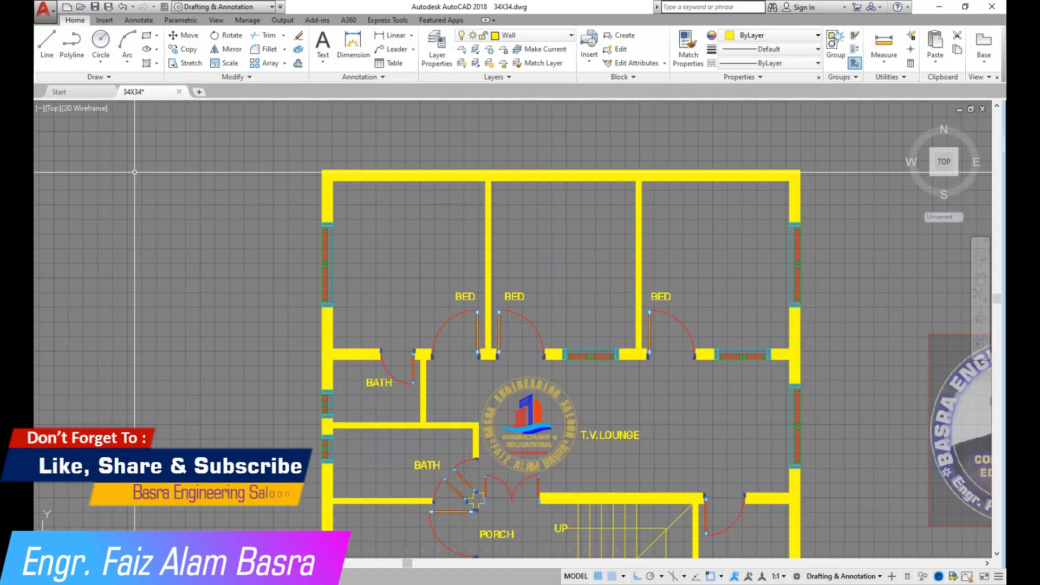
scroll(119, 167, "down", 2)
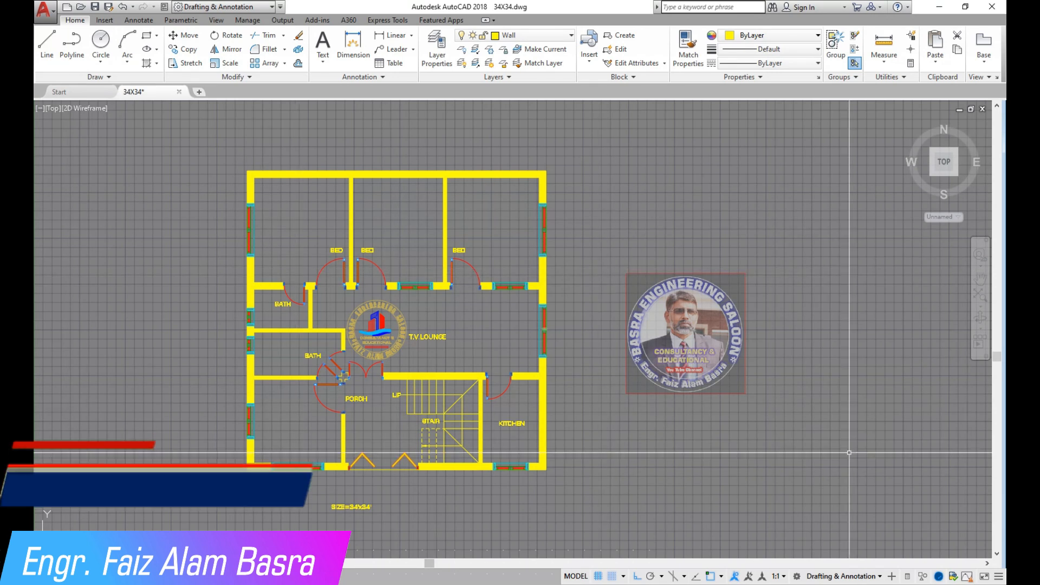
scroll(173, 319, "up", 2)
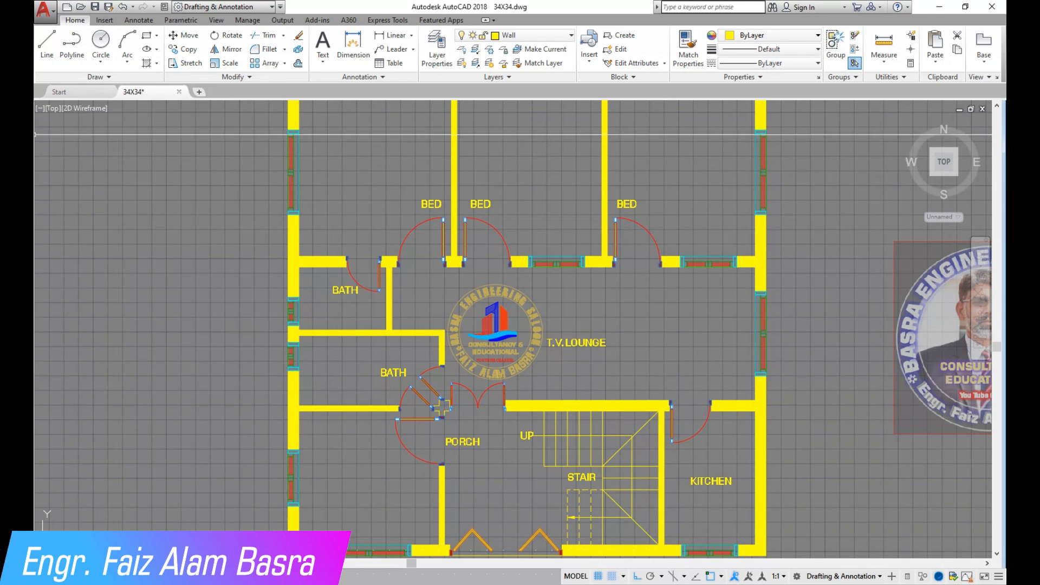
scroll(52, 187, "down", 4)
scroll(62, 147, "up", 4)
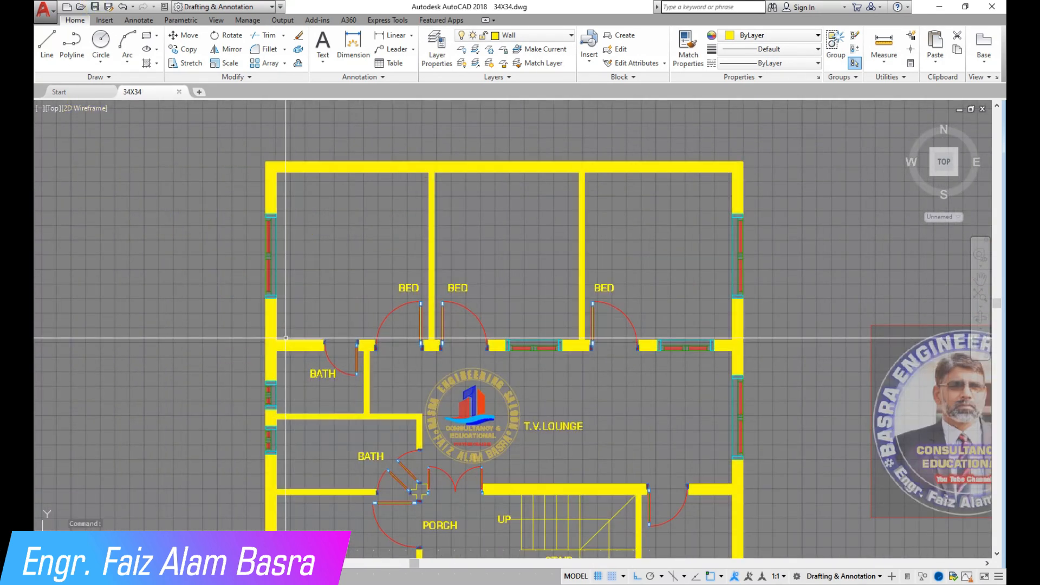
Examine the finished floor plan, looking closely at the bath windows in the left outer wall
scroll(286, 339, "up", 2)
scroll(95, 319, "down", 2)
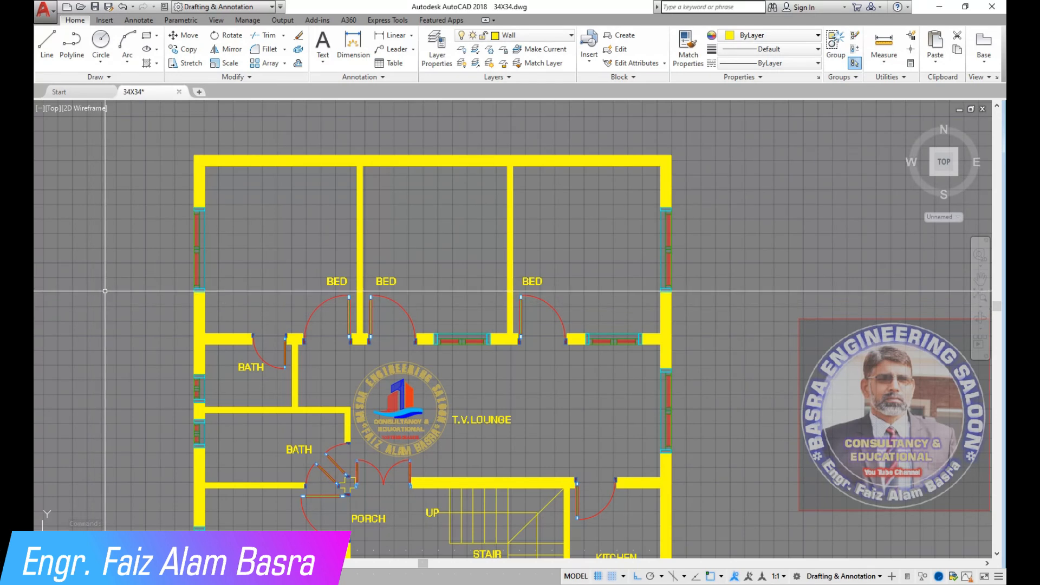
scroll(212, 433, "up", 2)
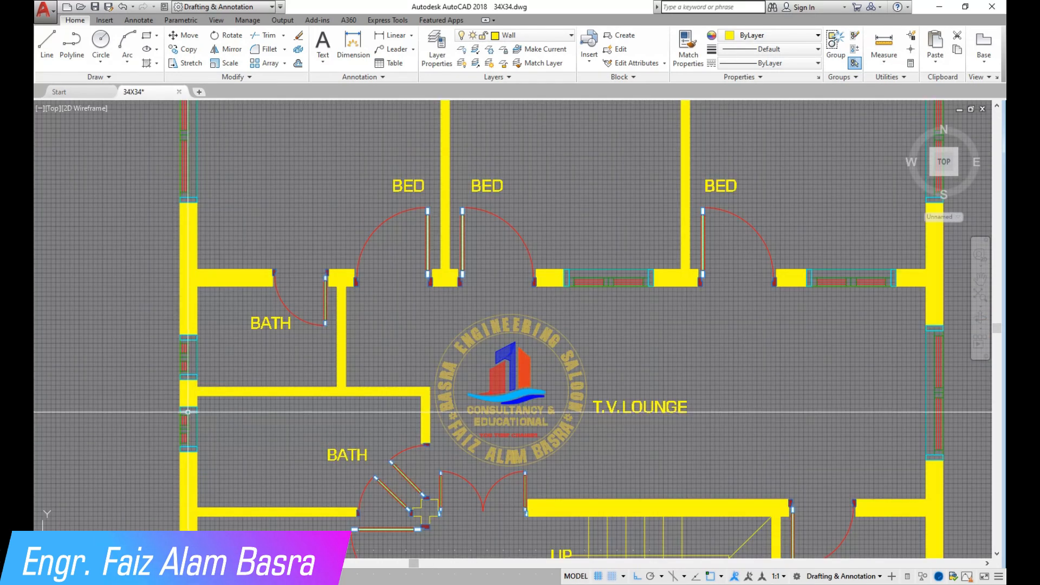
scroll(204, 405, "up", 4)
scroll(186, 298, "down", 4)
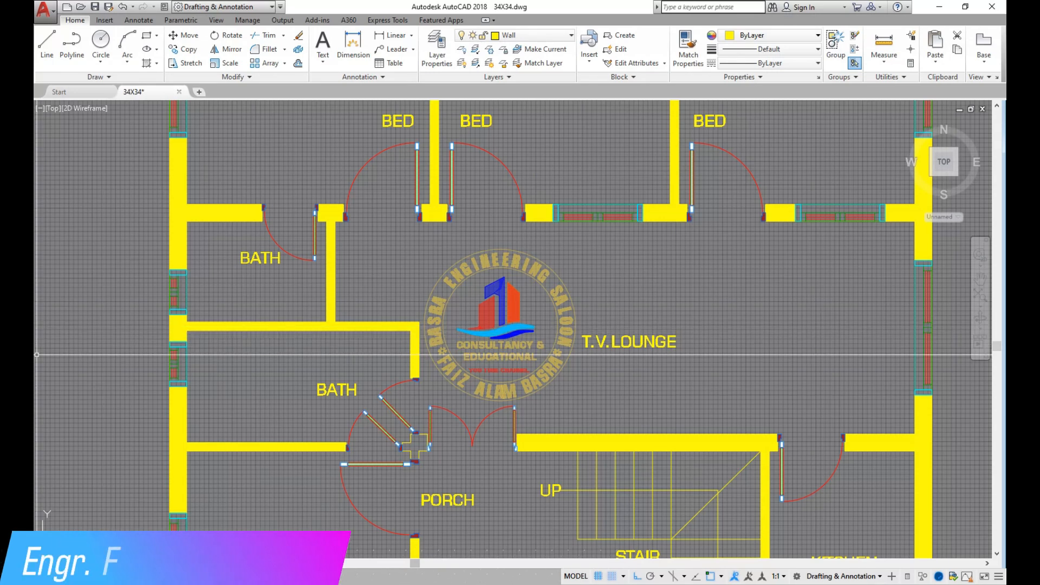
scroll(82, 324, "down", 2)
scroll(65, 320, "up", 2)
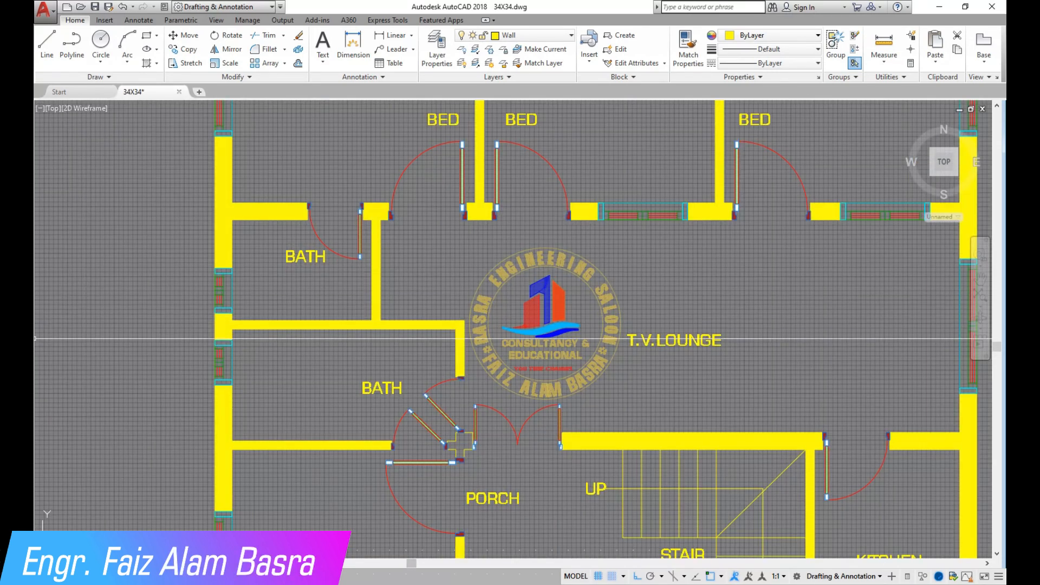
scroll(36, 280, "down", 1)
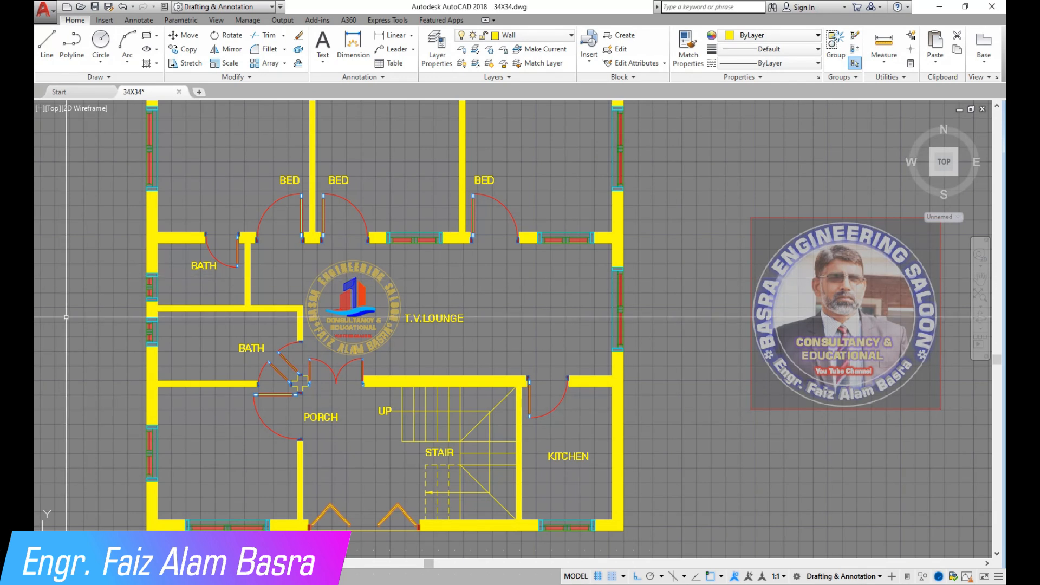
scroll(201, 324, "down", 2)
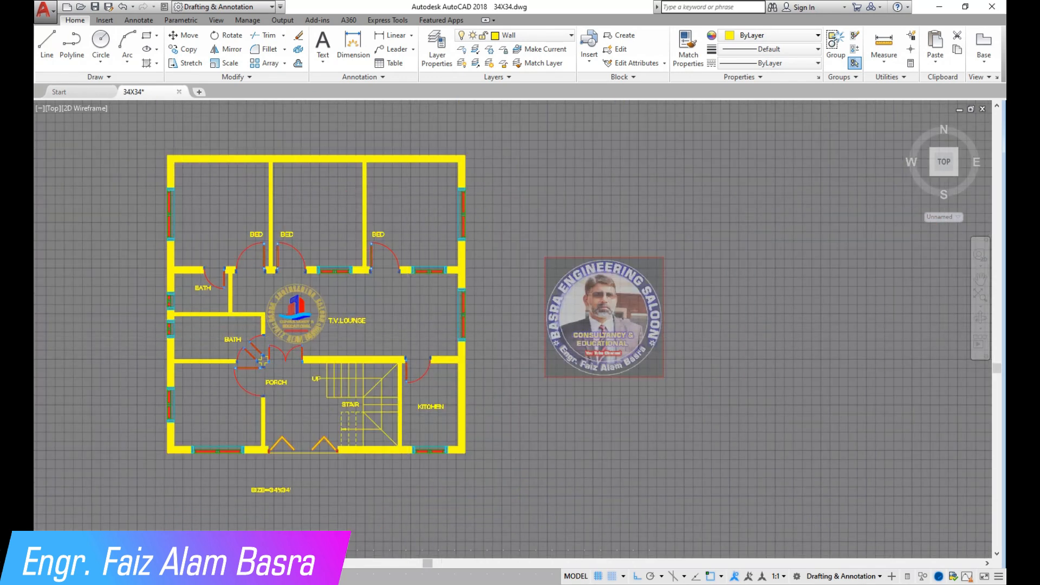
Add the multiline text GROUND FLOOR PLAN below the floor plan, above the SIZE=34'x34' label
scroll(251, 378, "down", 3)
scroll(188, 418, "up", 5)
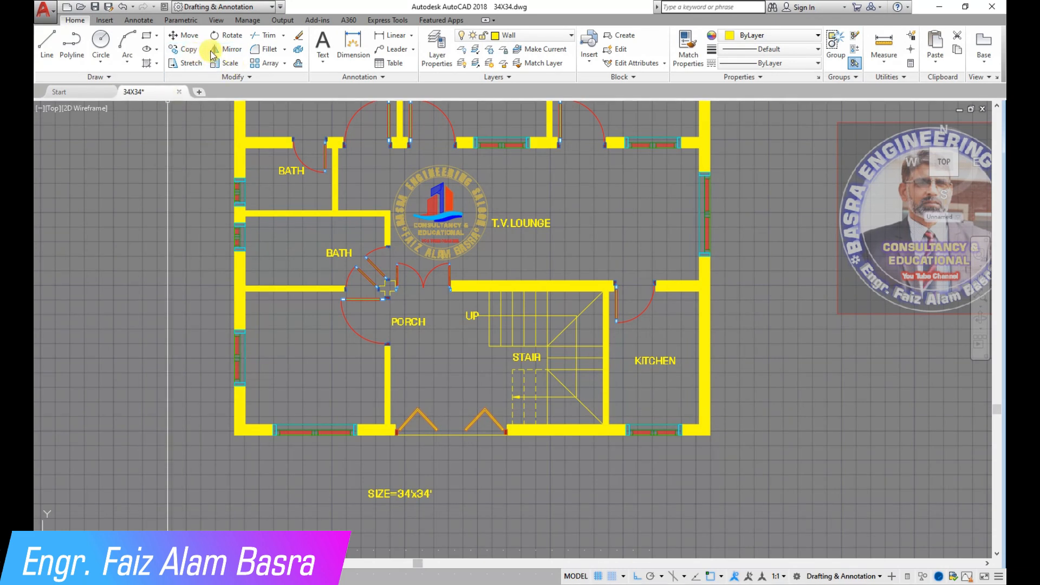
left_click(321, 44)
scroll(455, 491, "up", 2)
left_click(352, 452)
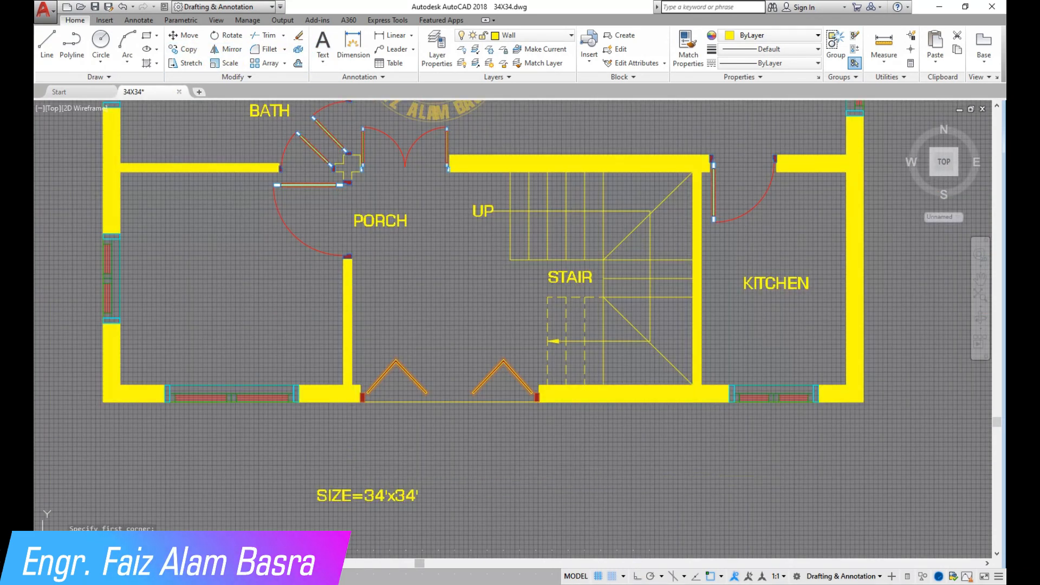
left_click(615, 470)
type("GROUN")
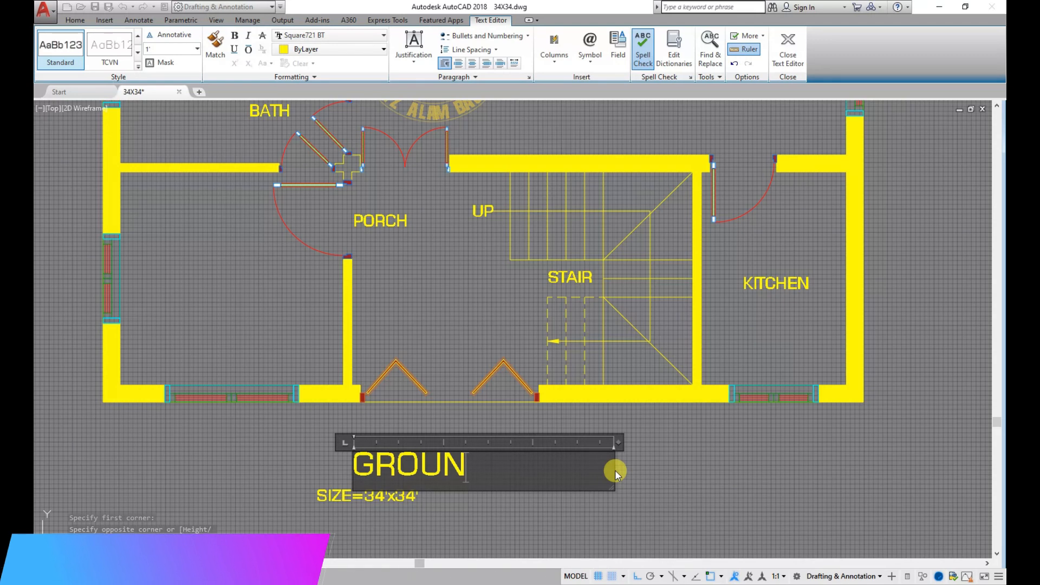
type("D FLOOR")
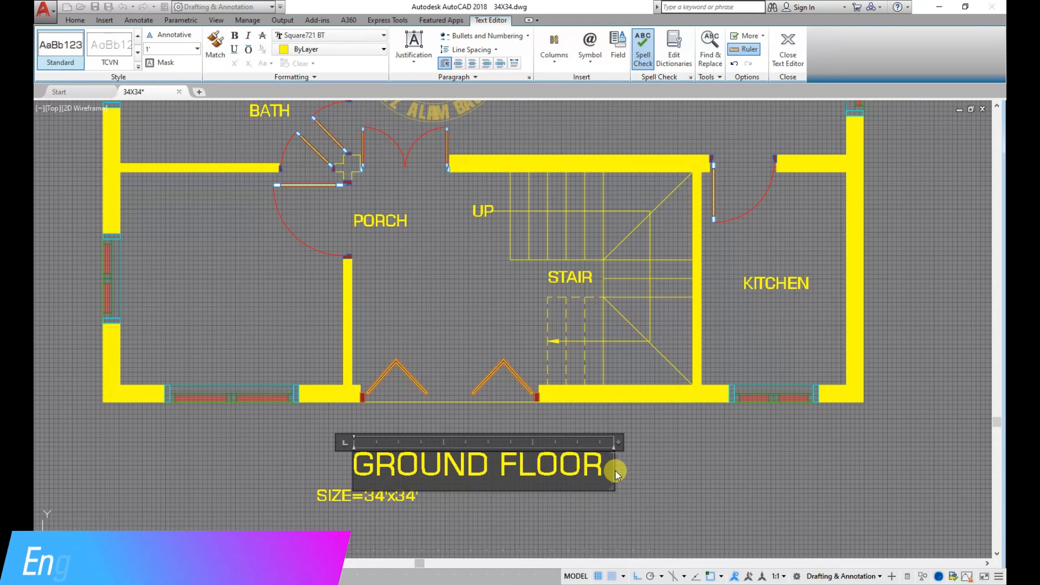
key("Return")
type("PLAN")
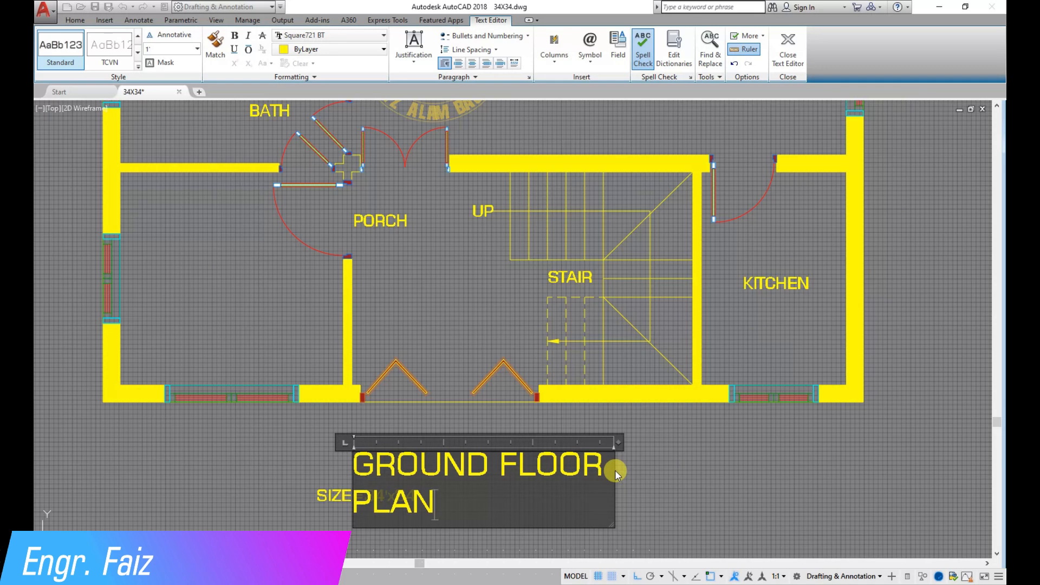
Make the whole GROUND FLOOR PLAN title bold and underlined, set its height to 6", and finish the text
key("ctrl+a")
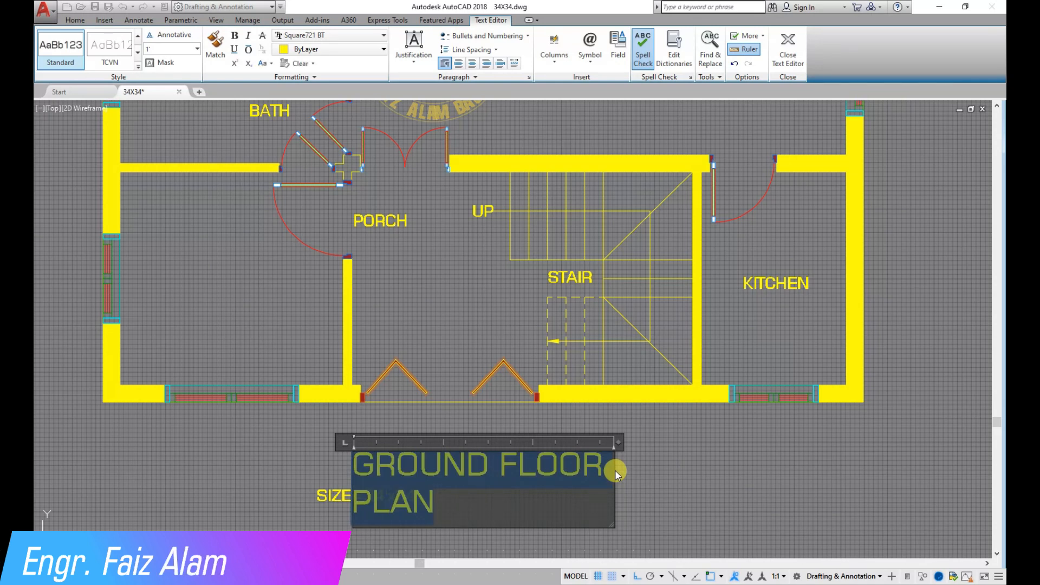
left_click(234, 36)
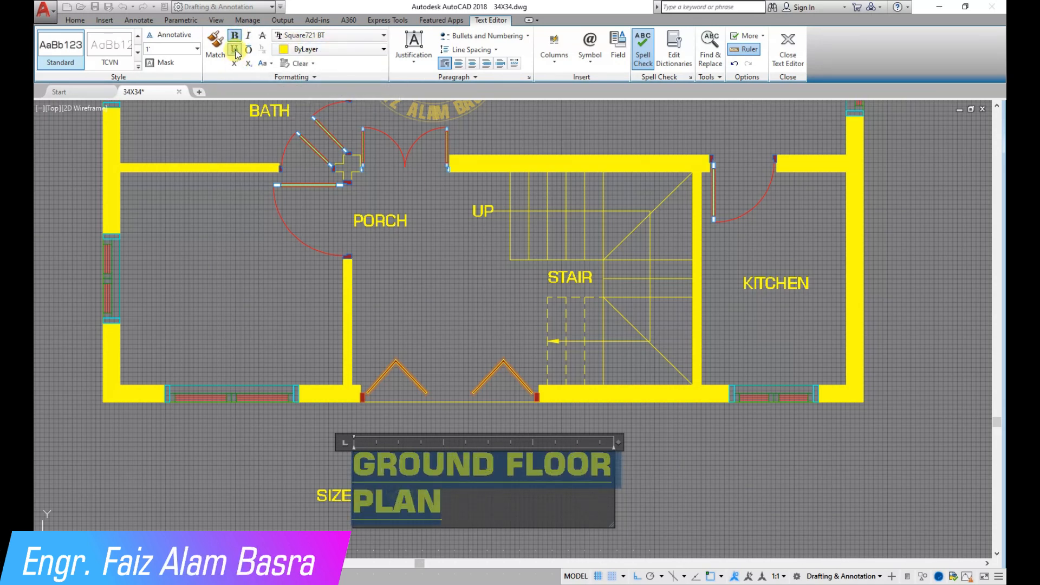
type("6")
key("Return")
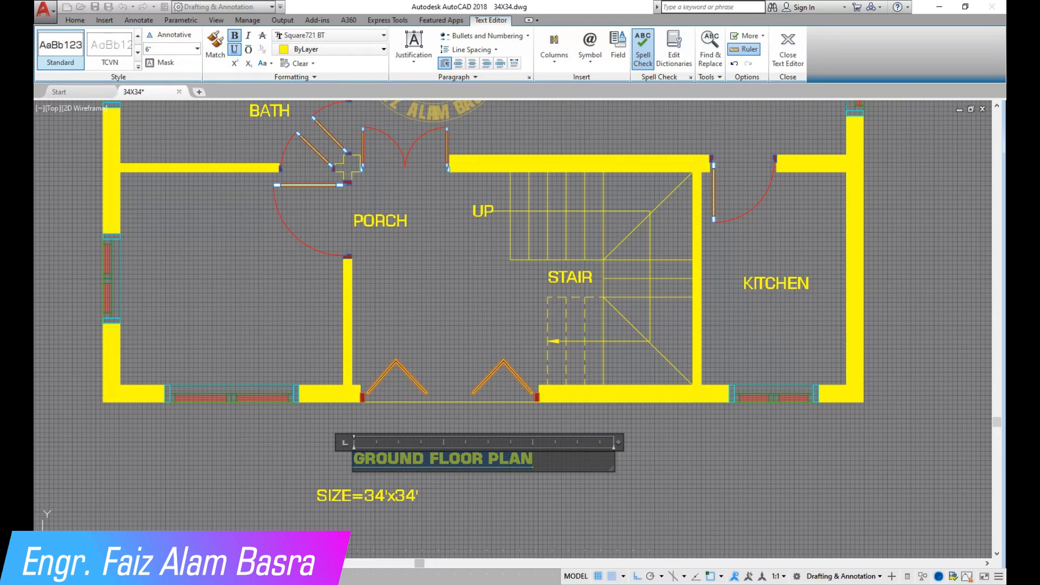
left_click_drag(617, 440, 547, 440)
left_click(592, 456)
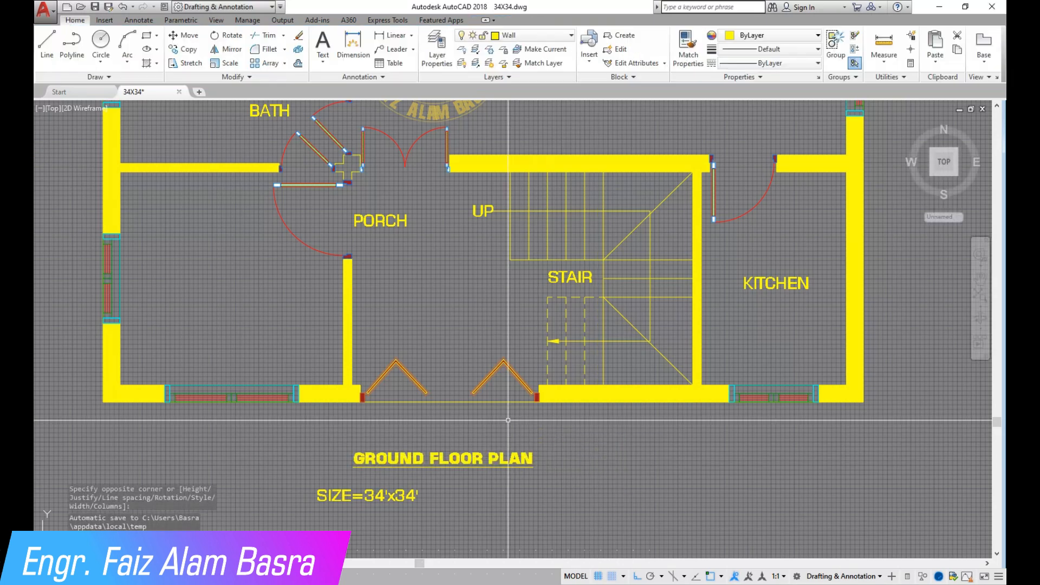
Move the SIZE=34'x34' label horizontally to the right so it is centred beneath the GROUND FLOOR PLAN title
left_click(187, 35)
left_click(367, 496)
key("Return")
left_click(361, 515)
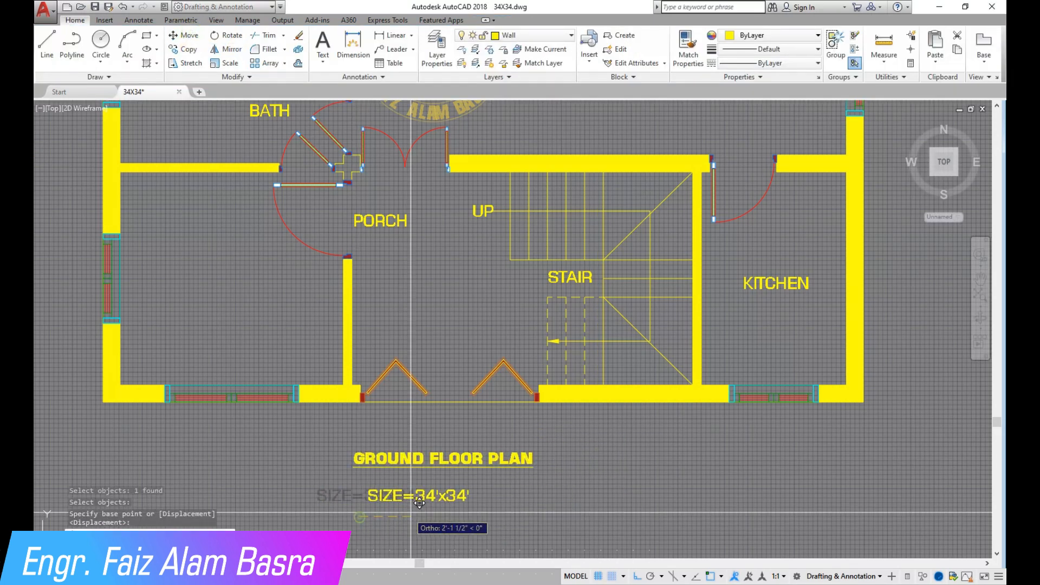
left_click(435, 510)
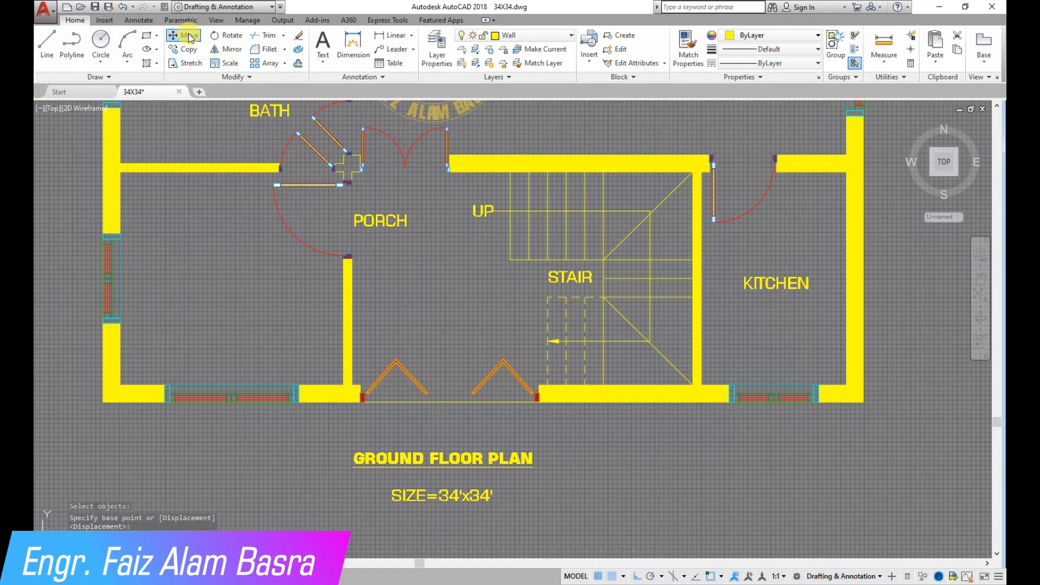
Move the GROUND FLOOR PLAN title straight down, closer to the size label
left_click(514, 454)
key("Return")
left_click(585, 455)
left_click(588, 469)
scroll(437, 363, "down", 2)
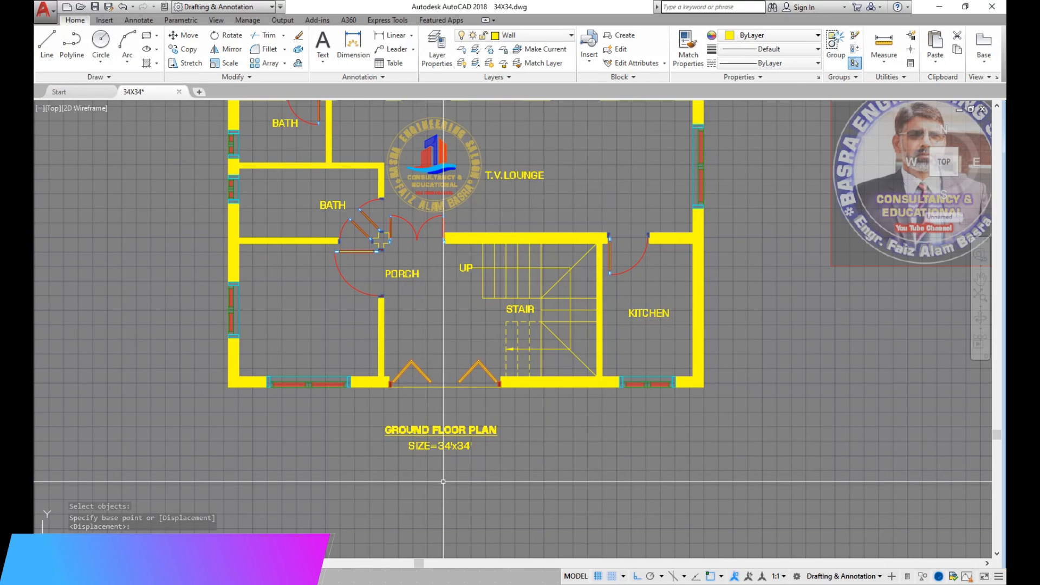
Save the drawing with the title and size text placed beneath the plan
scroll(445, 477, "up", 2)
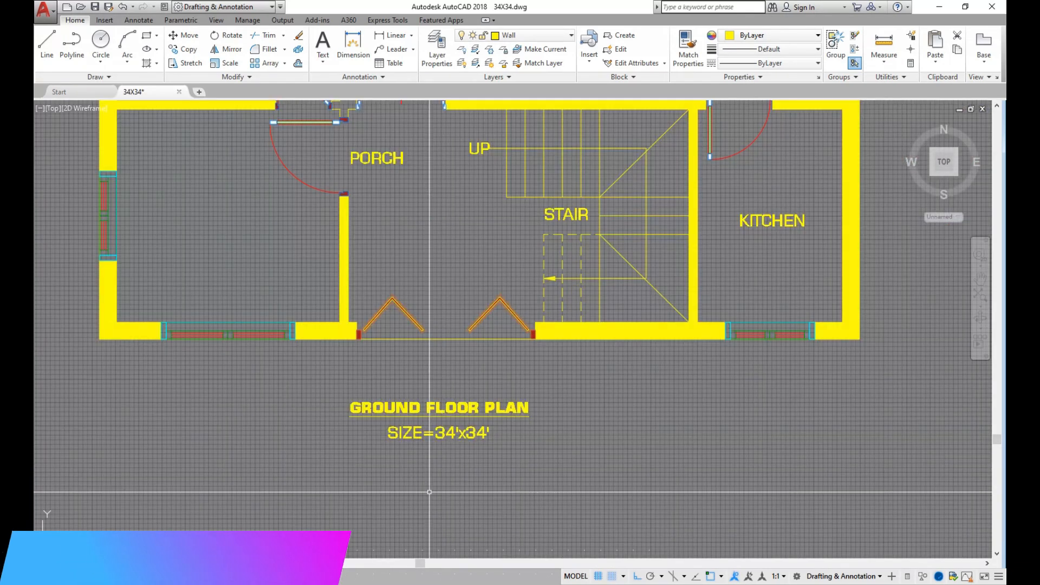
left_click(95, 7)
scroll(398, 425, "down", 4)
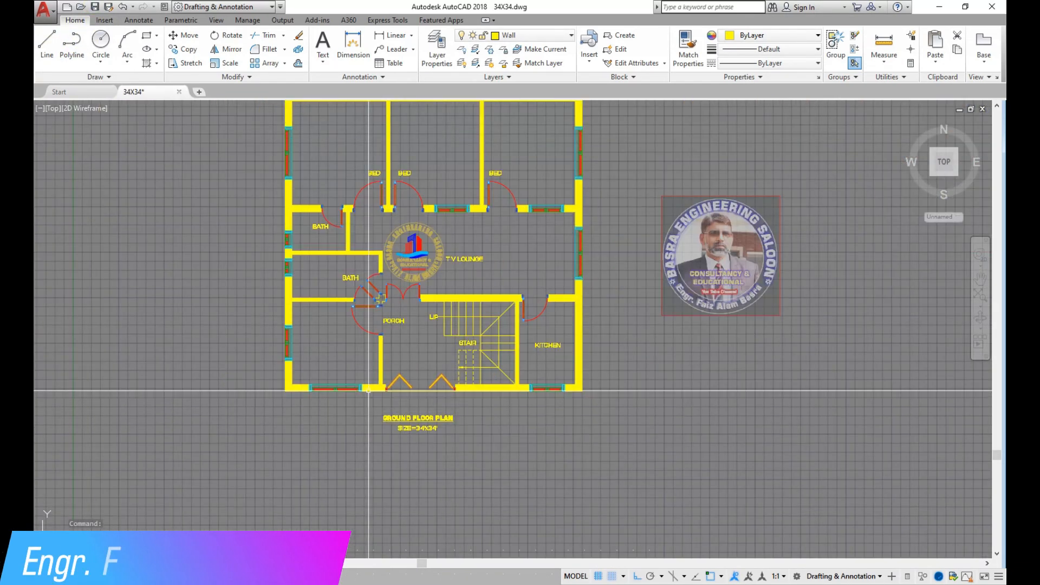
scroll(284, 293, "up", 2)
scroll(455, 308, "down", 4)
scroll(486, 196, "up", 2)
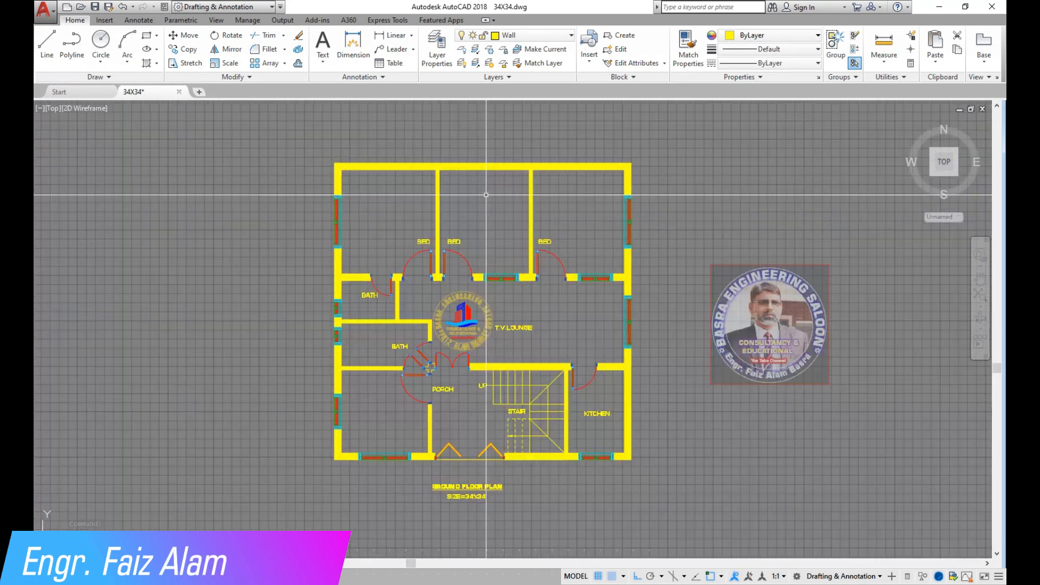
Copy the T.V. lounge furniture set into the empty area left of the plan and mirror it horizontally, erasing the source objects
left_click(190, 49)
scroll(555, 219, "down", 4)
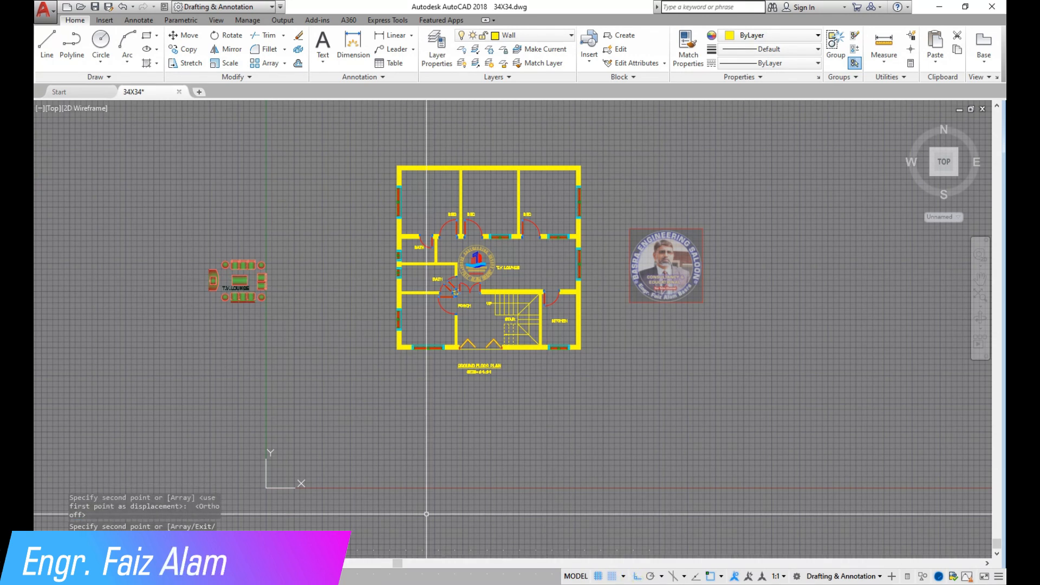
scroll(166, 296, "up", 4)
left_click(527, 396)
left_click(172, 113)
key("Return")
left_click(356, 239)
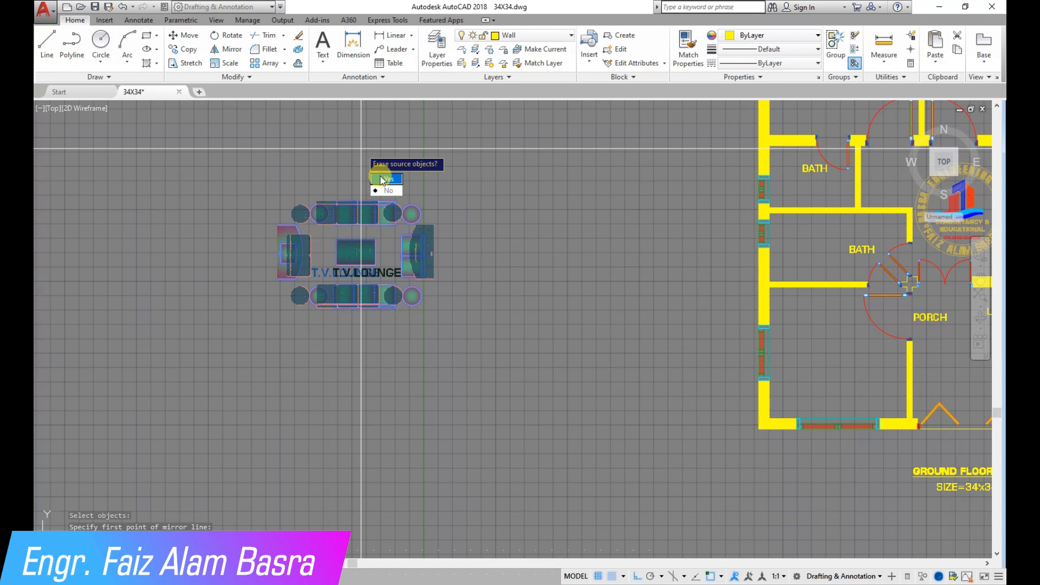
left_click(382, 179)
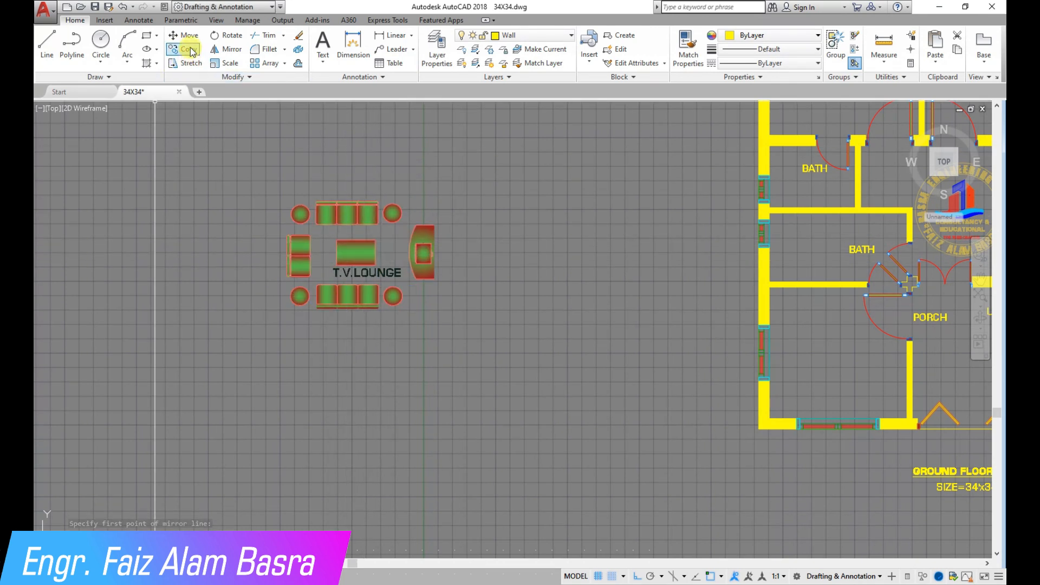
Copy the mirrored furniture set into the T.V. lounge, with the TV unit against the right outer wall
left_click(471, 325)
left_click(205, 156)
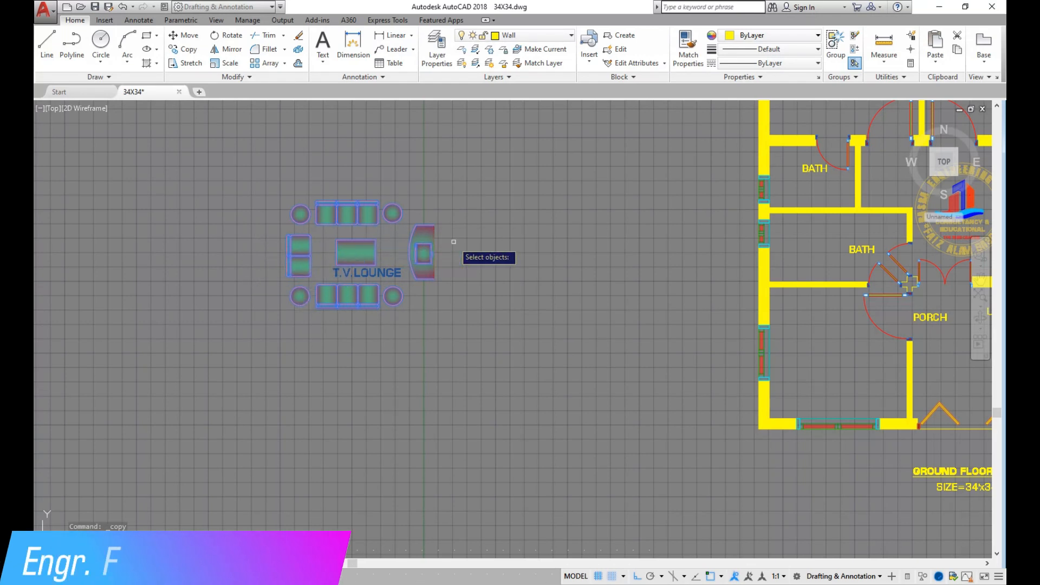
key("Return")
scroll(430, 255, "up", 5)
scroll(433, 252, "up", 5)
scroll(341, 253, "down", 2)
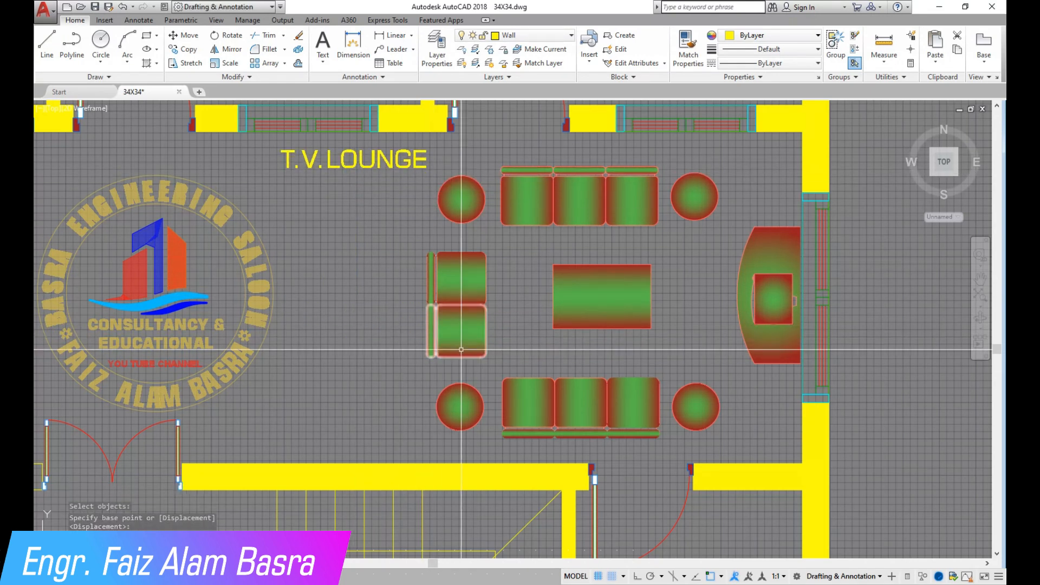
Examine the furniture arrangement in the T.V. lounge, checking the clearance between the lower sofa and the wall
scroll(610, 396, "down", 2)
scroll(564, 386, "up", 2)
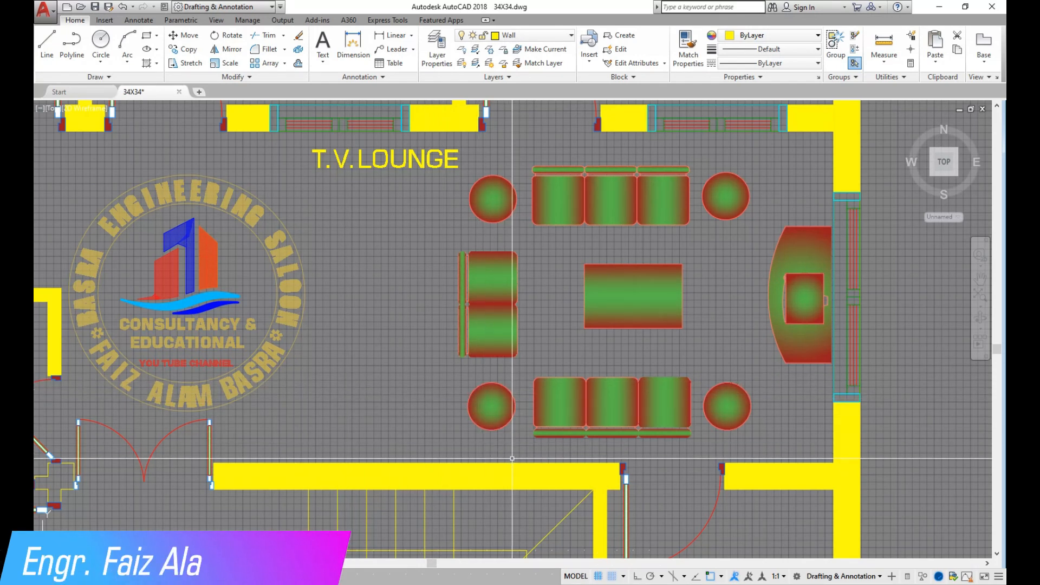
scroll(562, 471, "up", 2)
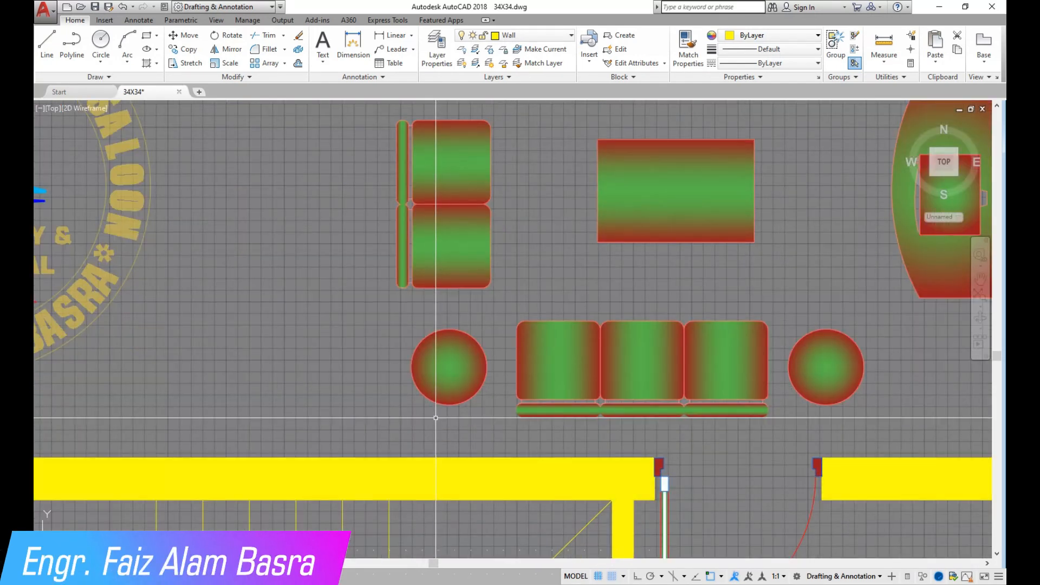
scroll(435, 418, "down", 2)
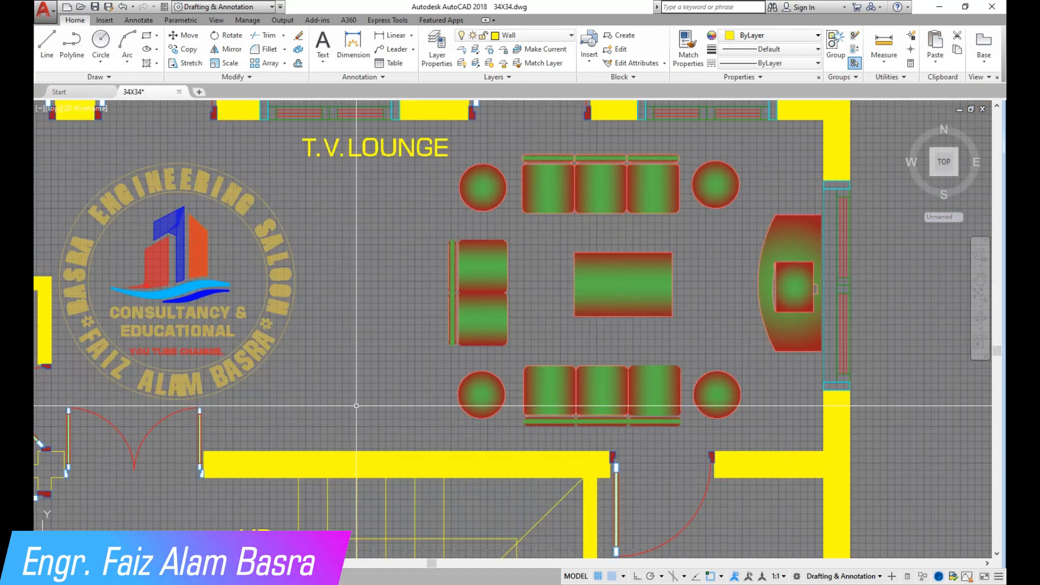
scroll(363, 412, "up", 2)
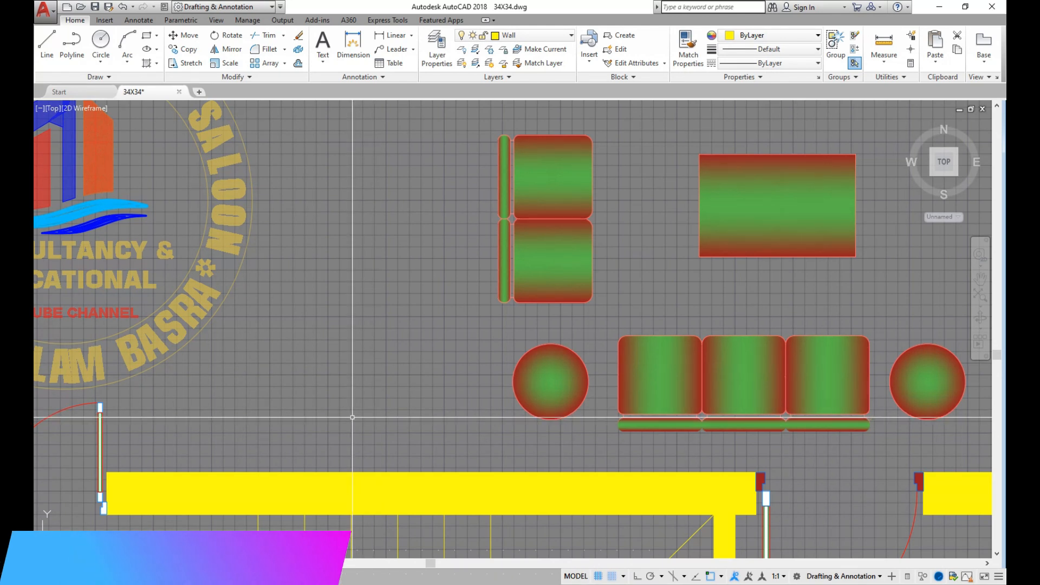
scroll(637, 398, "down", 2)
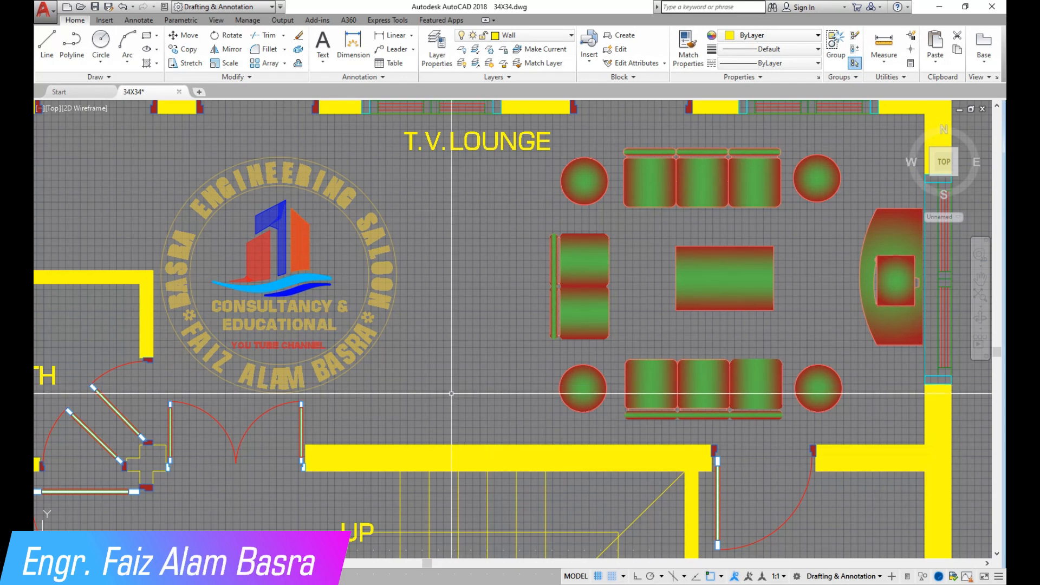
scroll(720, 390, "up", 2)
scroll(718, 380, "down", 4)
scroll(717, 380, "up", 3)
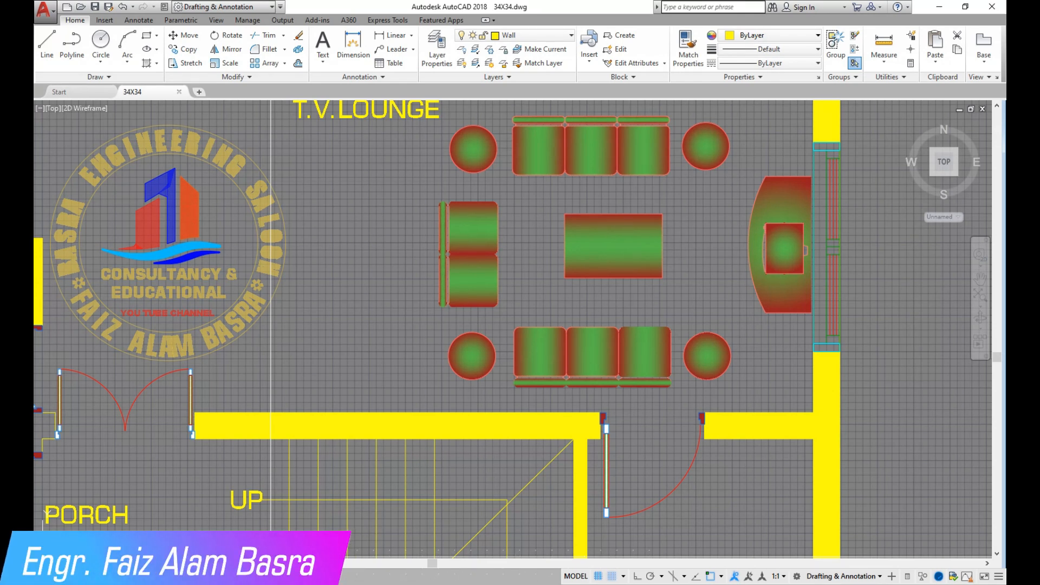
Move the lower three-seat sofa and its two round side tables slightly up, away from the stair wall
scroll(417, 330, "down", 3)
scroll(576, 378, "up", 3)
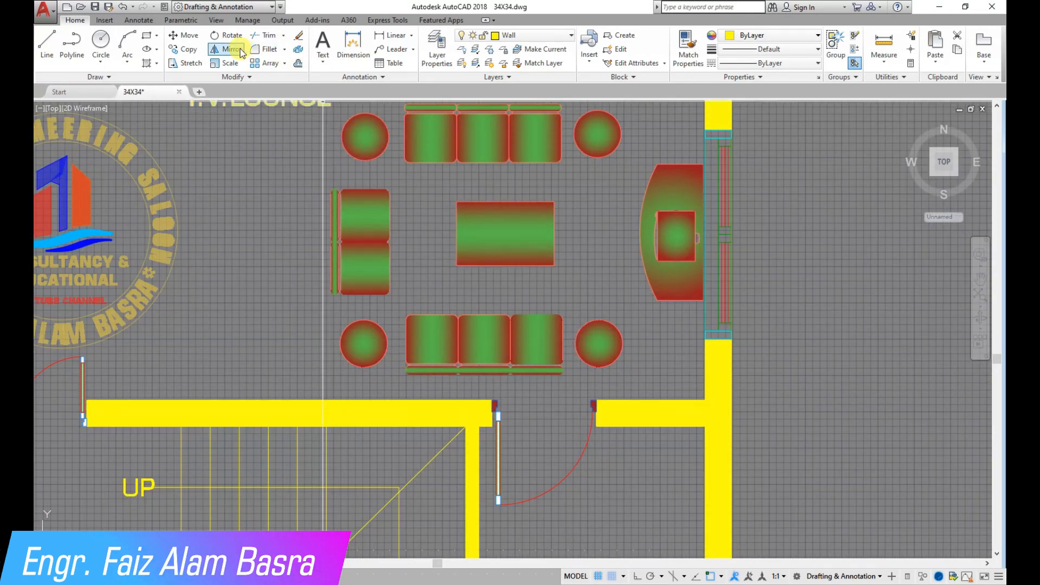
left_click(653, 370)
left_click(310, 331)
right_click(282, 349)
left_click(282, 351)
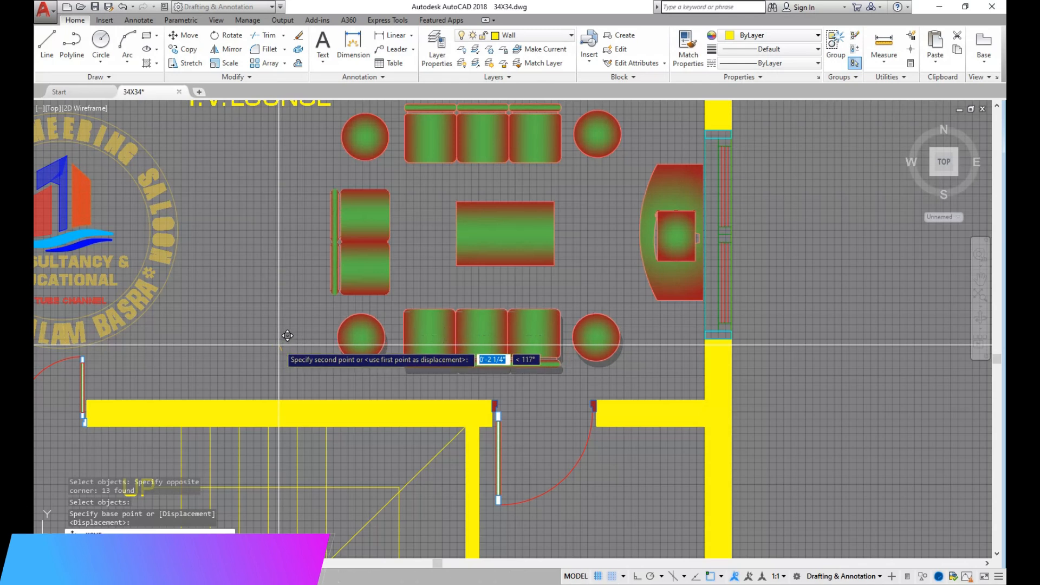
left_click(296, 332)
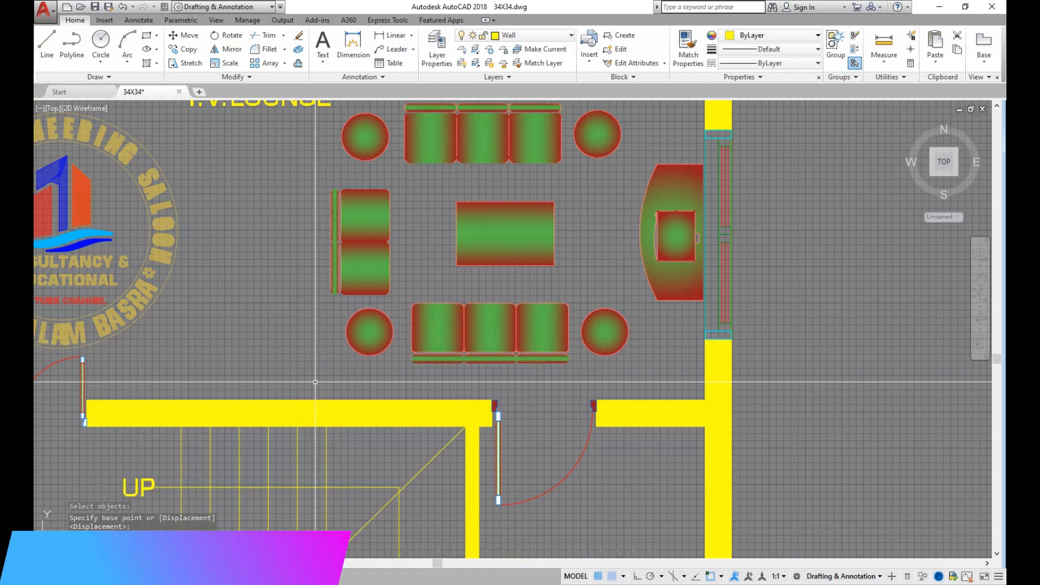
Move the upper three-seat sofa and its two round side tables slightly down, towards the centre table
scroll(352, 298, "down", 3)
scroll(271, 135, "up", 3)
left_click(184, 36)
left_click(639, 265)
left_click(377, 213)
right_click(263, 263)
left_click(263, 264)
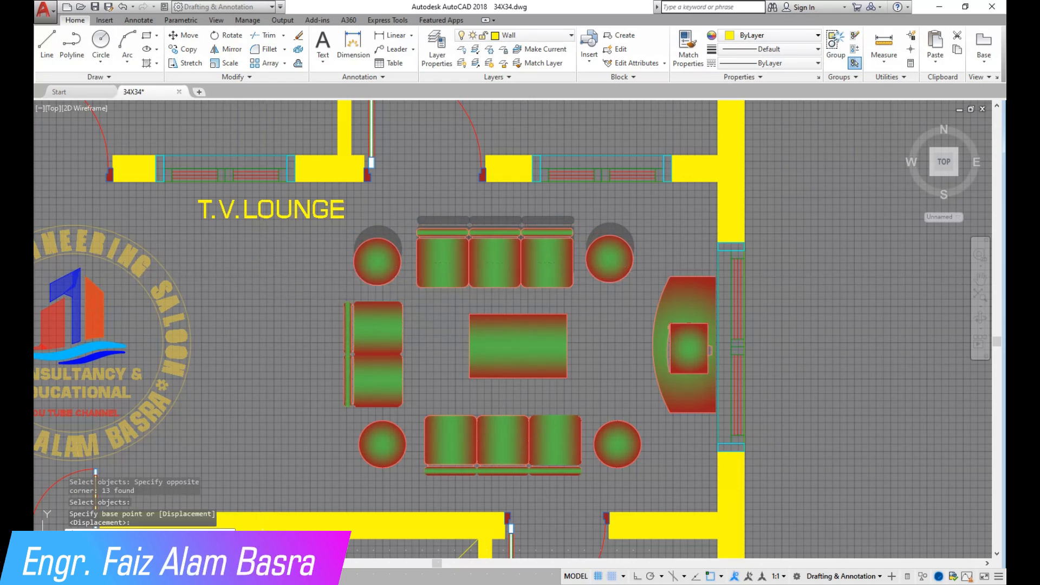
scroll(465, 295, "down", 2)
scroll(384, 374, "up", 2)
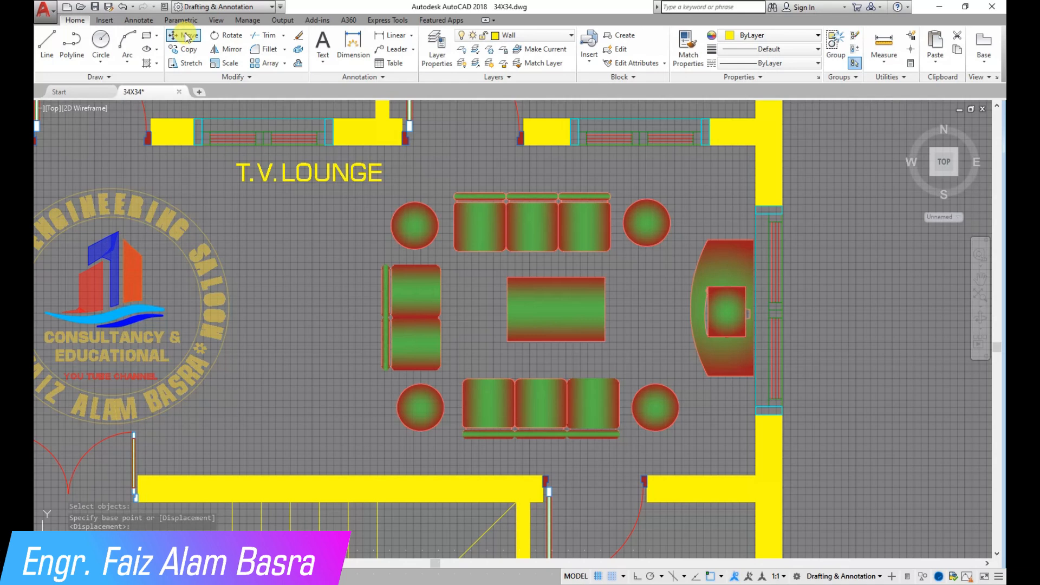
Move the two-seat sofa and the round tables above and below it horizontally left, towards the logo
left_click(416, 446)
left_click(343, 242)
right_click(332, 249)
left_click(330, 250)
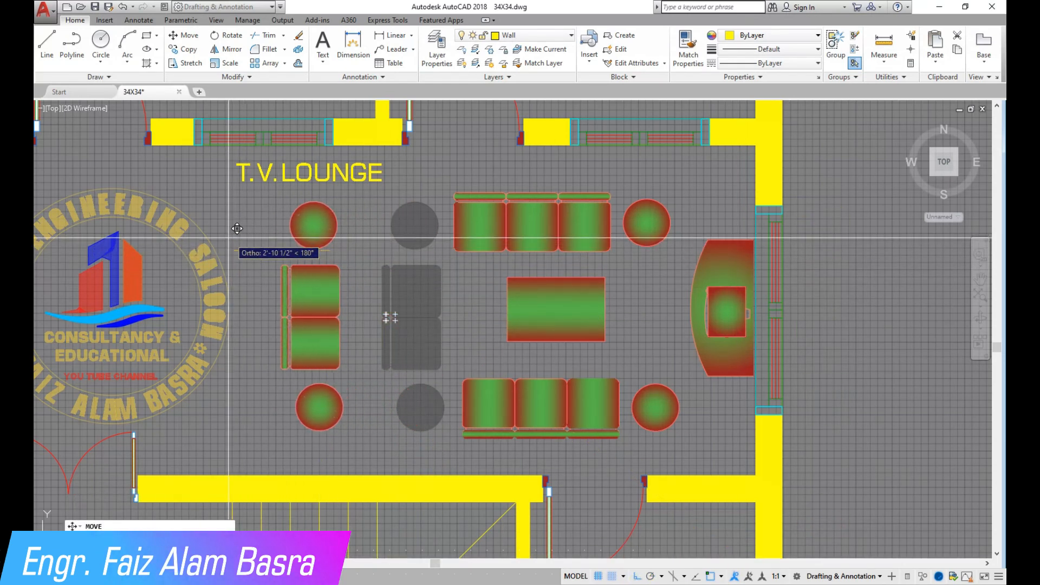
left_click(206, 209)
Copy two seats of the lower three-seat sofa to its left end, extending it to five seats
scroll(530, 467, "up", 4)
scroll(552, 361, "down", 2)
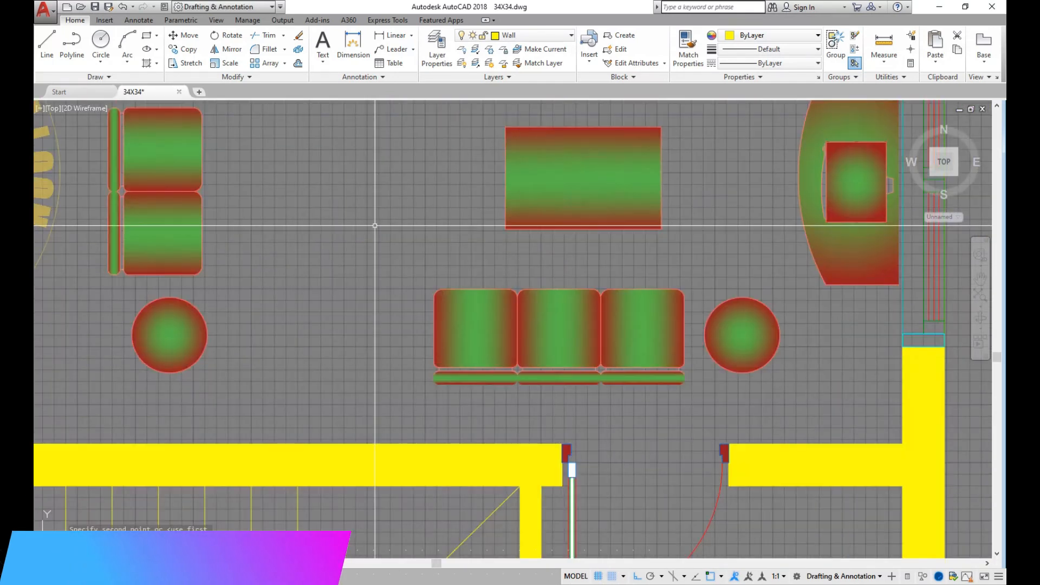
left_click(530, 399)
left_click(436, 265)
key("Return")
left_click(600, 330)
scroll(438, 333, "down", 2)
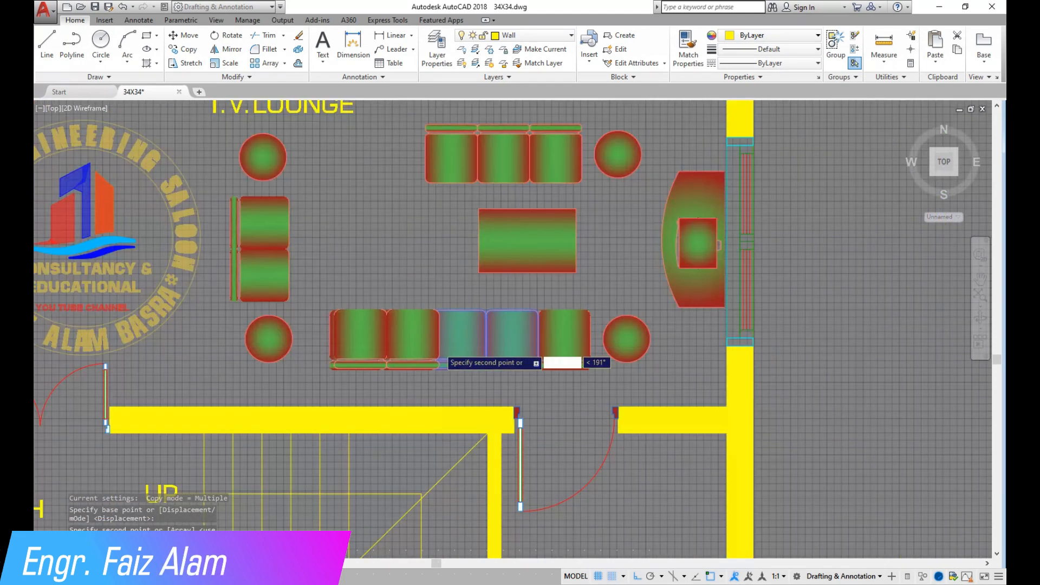
scroll(443, 340, "down", 4)
scroll(383, 243, "up", 4)
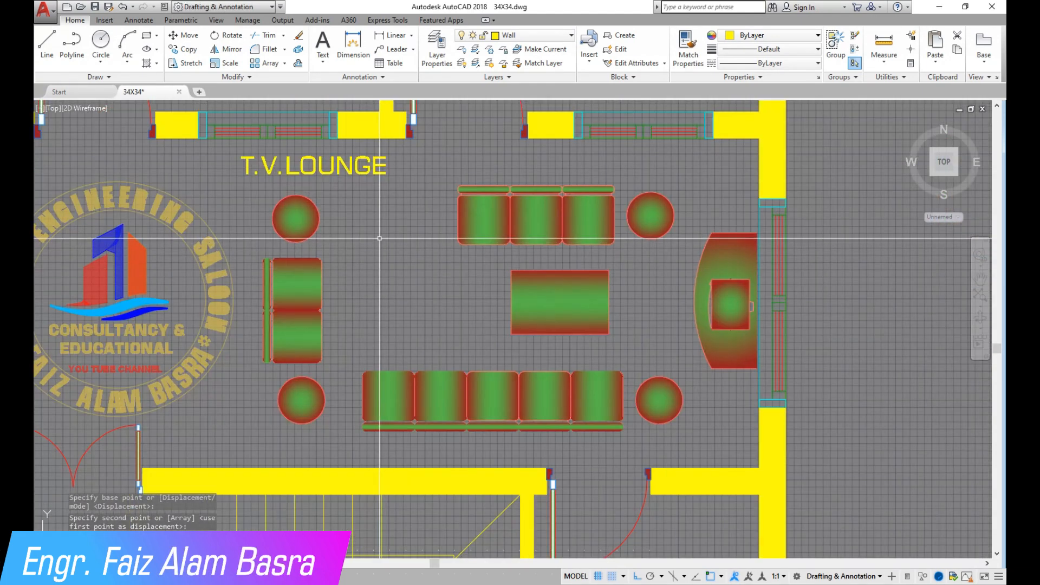
Move the two-seat sofa and its two round side tables horizontally left, onto the edge of the round logo
scroll(335, 409, "up", 2)
scroll(452, 344, "down", 2)
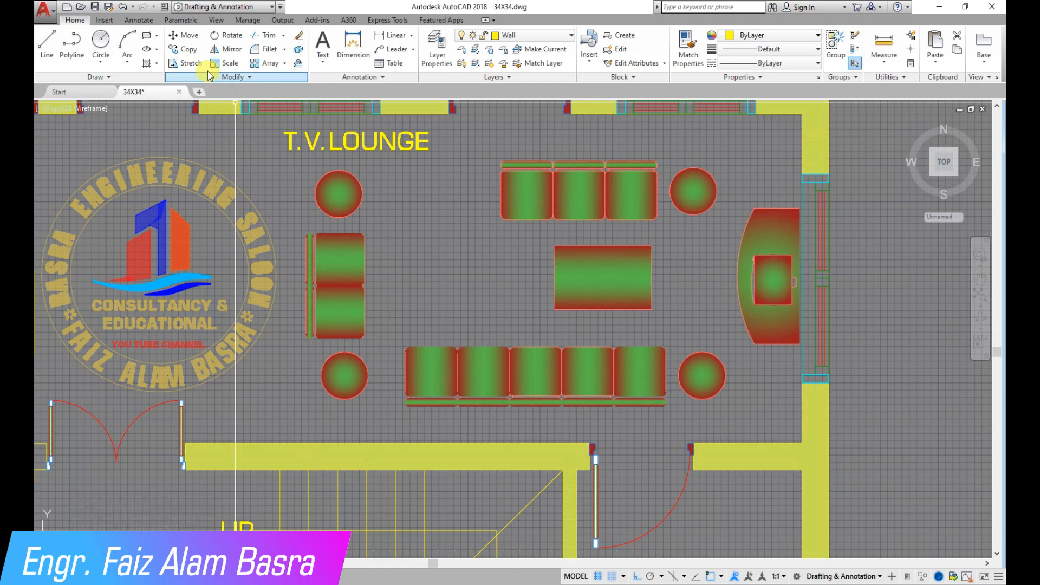
left_click(194, 40)
left_click(388, 375)
left_click(301, 167)
key("Return")
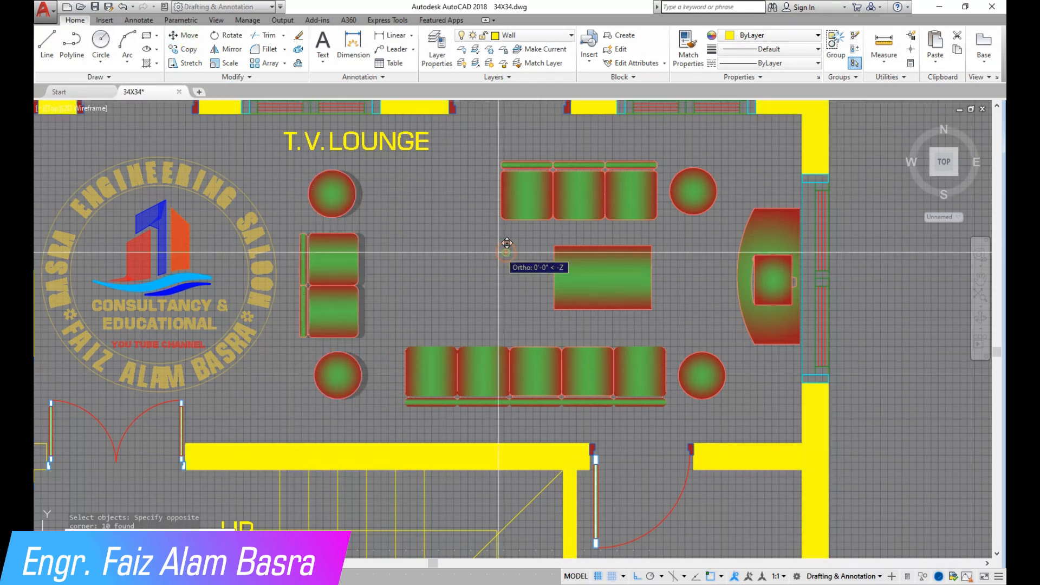
left_click(504, 250)
left_click(442, 255)
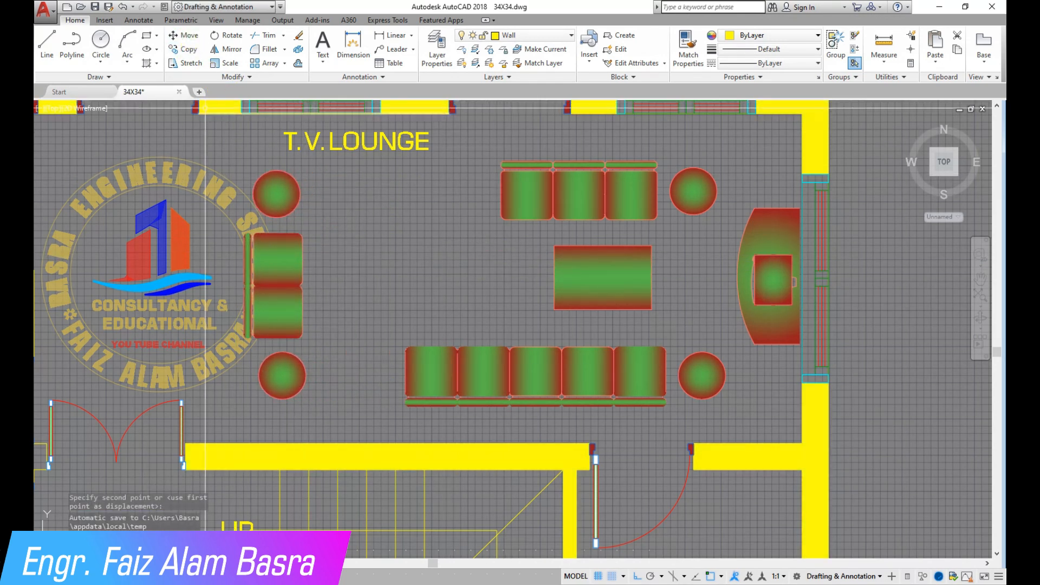
Copy the end seat of the lower five-seat sofa to its left end, extending it to six seats
left_click(187, 49)
scroll(424, 398, "up", 4)
left_click(505, 440)
left_click(325, 239)
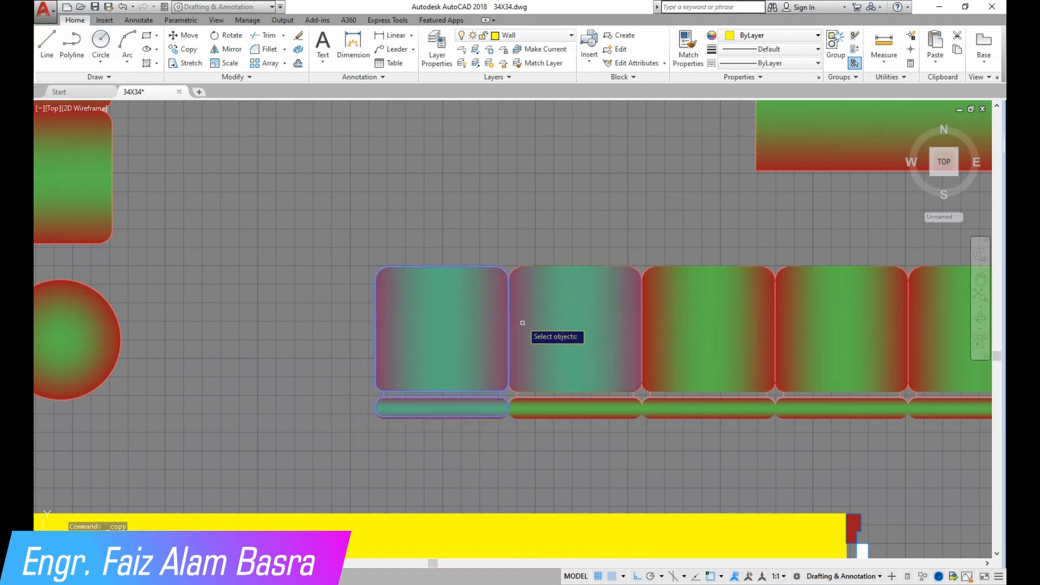
key("Return")
left_click(501, 350)
left_click(372, 332)
key("Return")
scroll(372, 332, "down", 4)
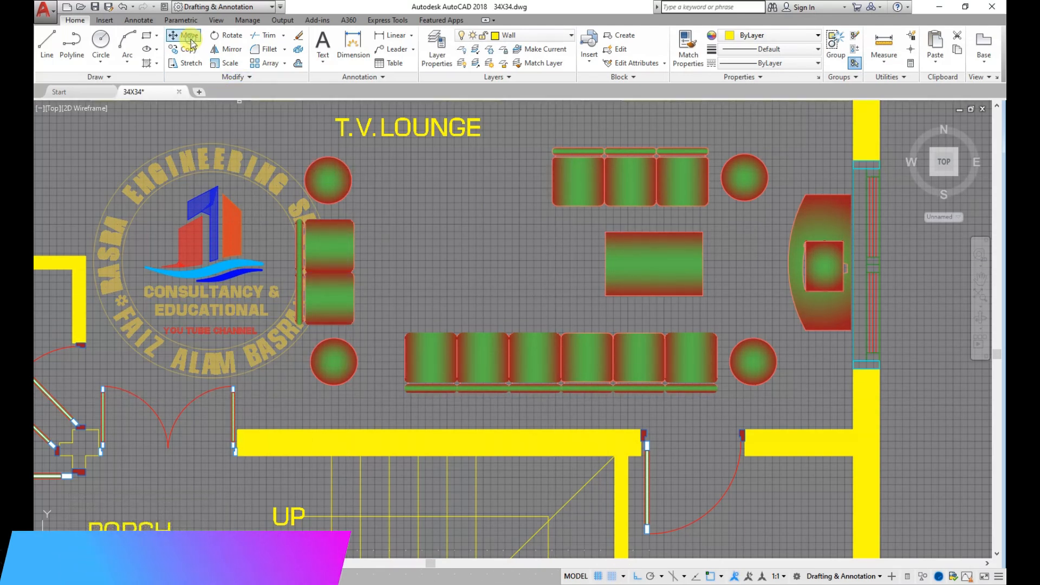
Move the two-seat sofa and its two round side tables right, away from the logo
scroll(302, 251, "up", 5)
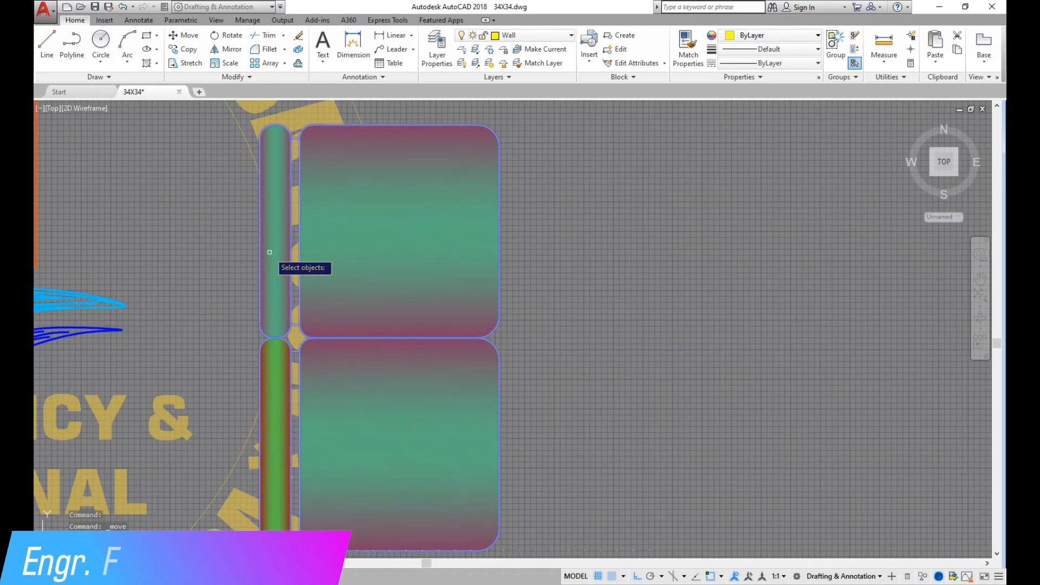
key("Return")
left_click(171, 325)
scroll(296, 313, "down", 5)
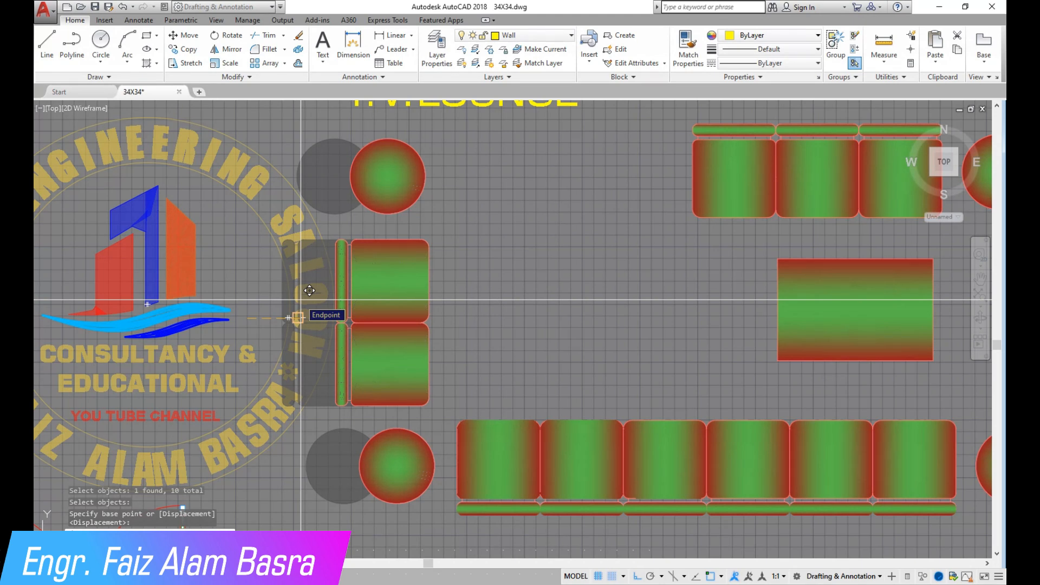
left_click(297, 317)
Nudge the two-seat sofa and its round side tables slightly further right, clear of the logo's outer ring
left_click(189, 35)
left_click(428, 442)
left_click(374, 167)
key("Return")
left_click(456, 242)
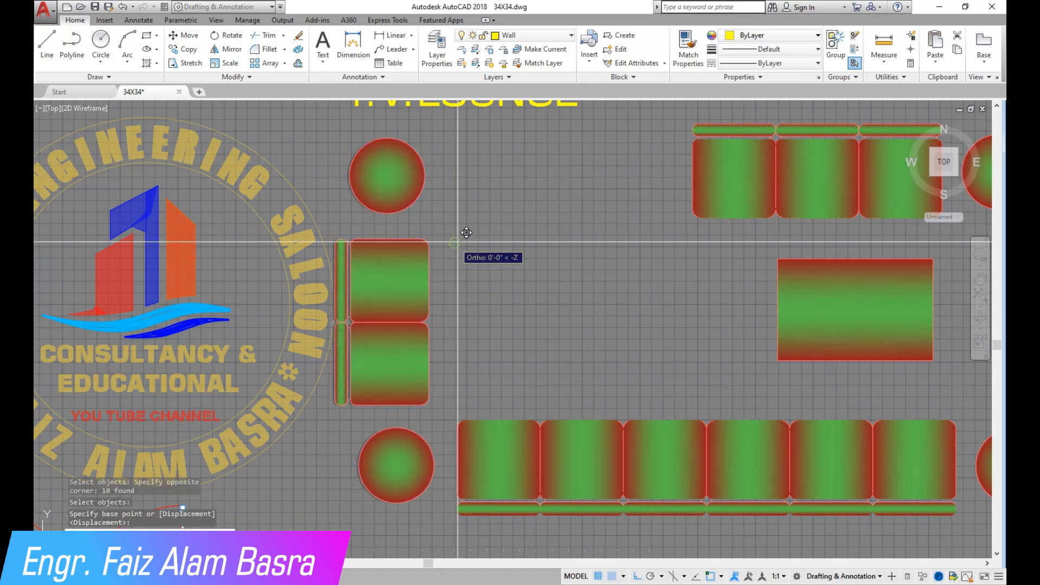
left_click(466, 241)
scroll(398, 329, "down", 2)
scroll(463, 223, "up", 2)
scroll(454, 223, "down", 2)
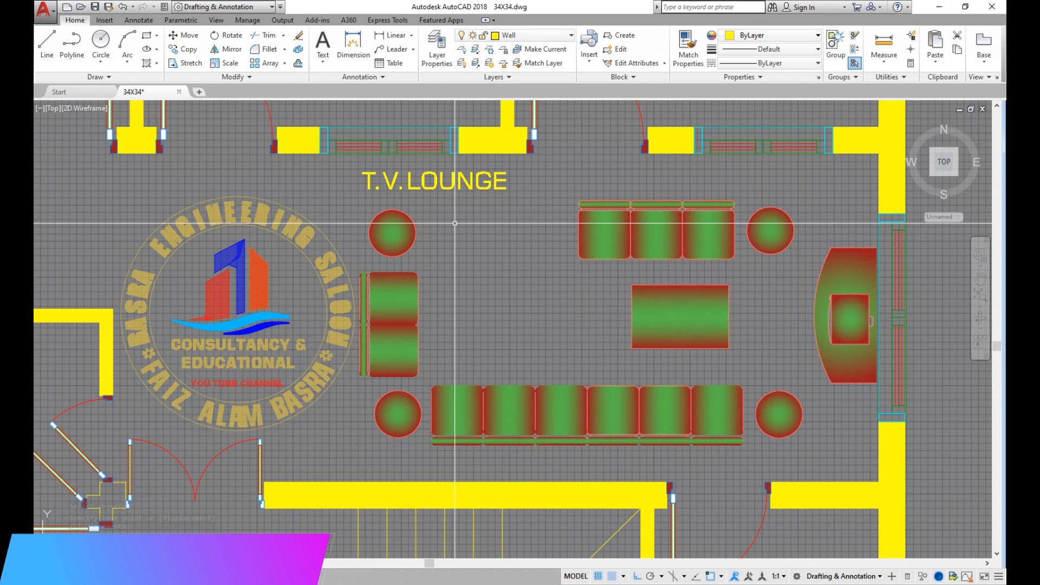
Copy the upper three-seat sofa directly to its left, extending it to six seats
left_click(192, 52)
scroll(631, 227, "up", 2)
left_click(804, 294)
left_click(529, 158)
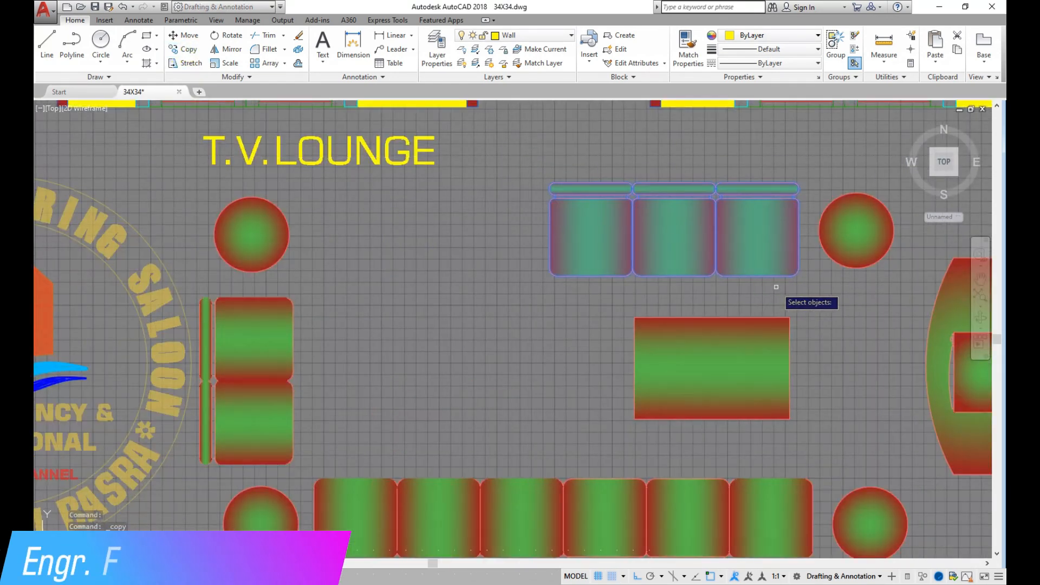
key("Return")
left_click(797, 236)
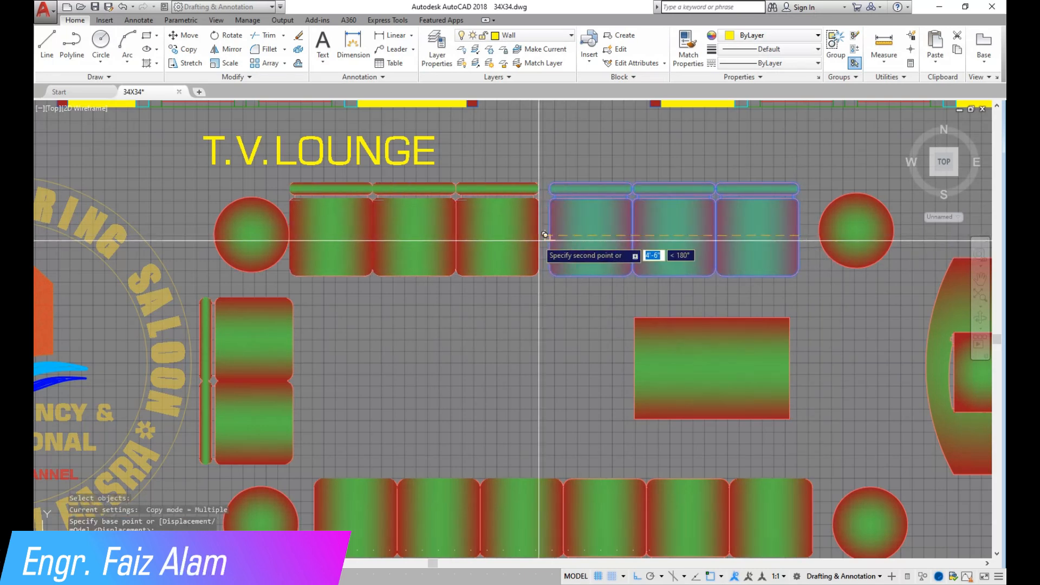
left_click(549, 237)
key("Escape")
scroll(549, 237, "down", 3)
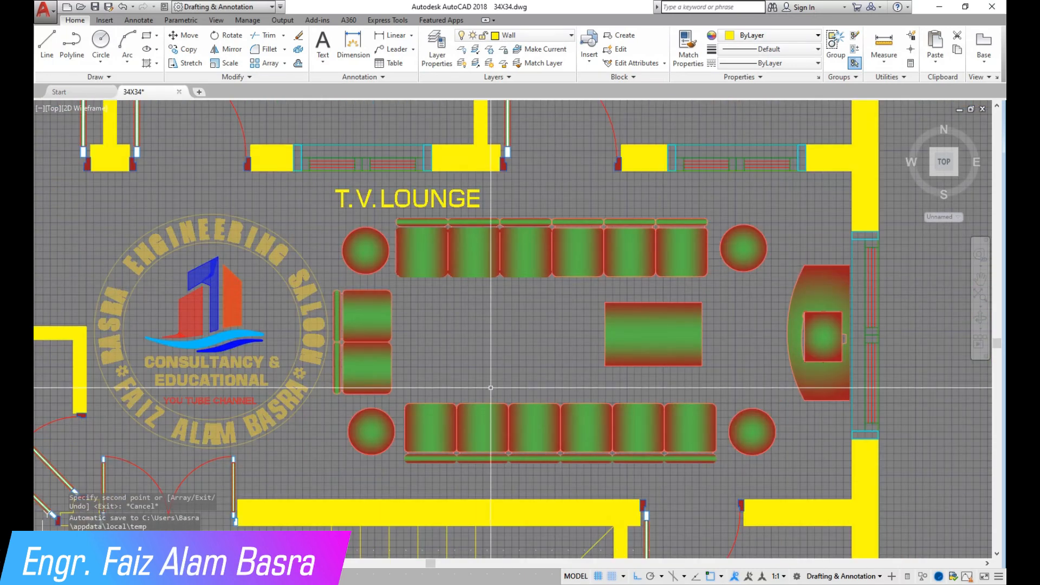
Try moving the centre table left towards the two-seat sofa, and undo the move
scroll(489, 384, "up", 3)
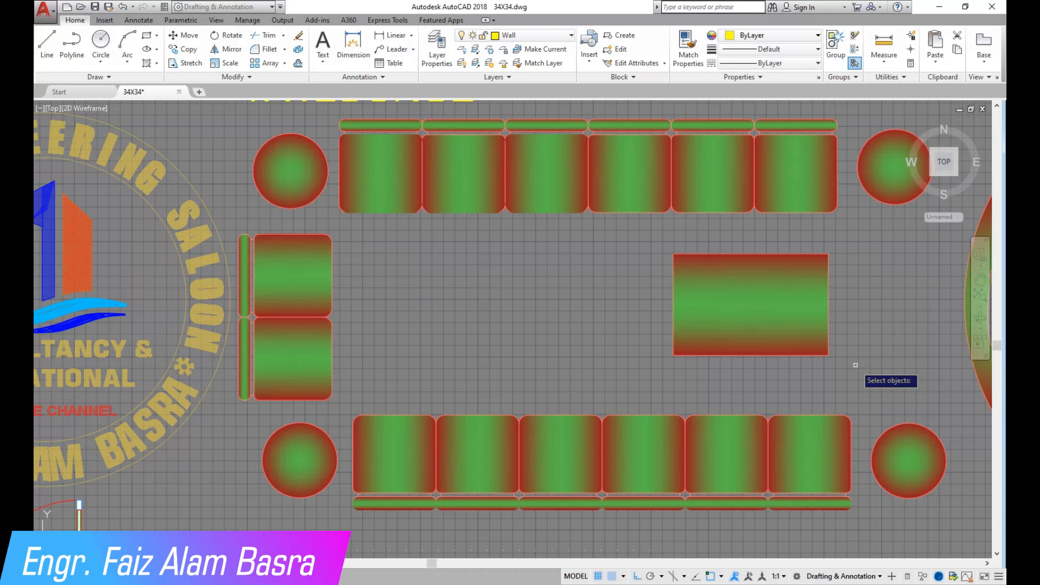
left_click(851, 363)
left_click(669, 227)
key("Return")
left_click(828, 304)
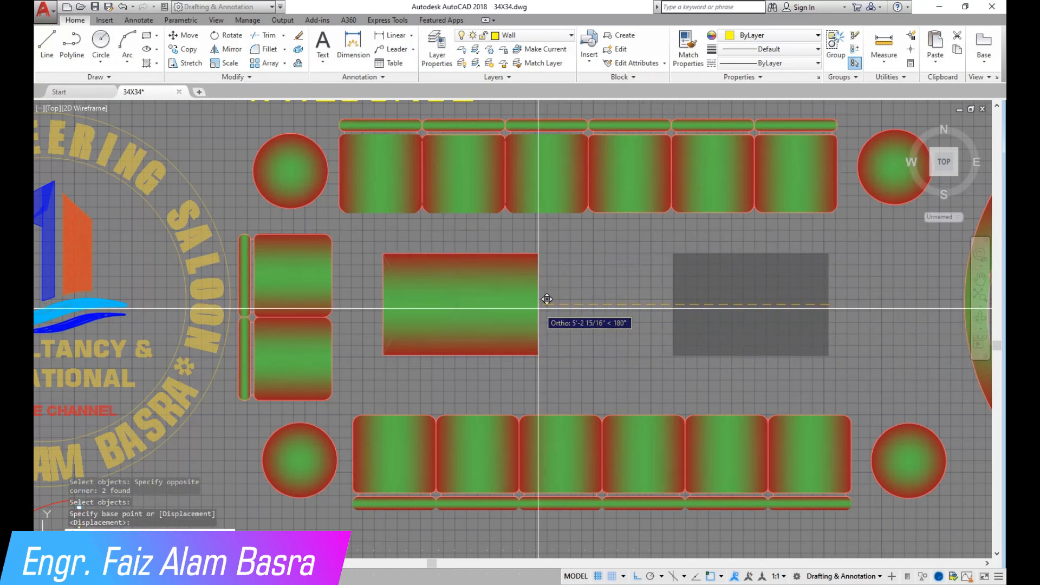
left_click(550, 299)
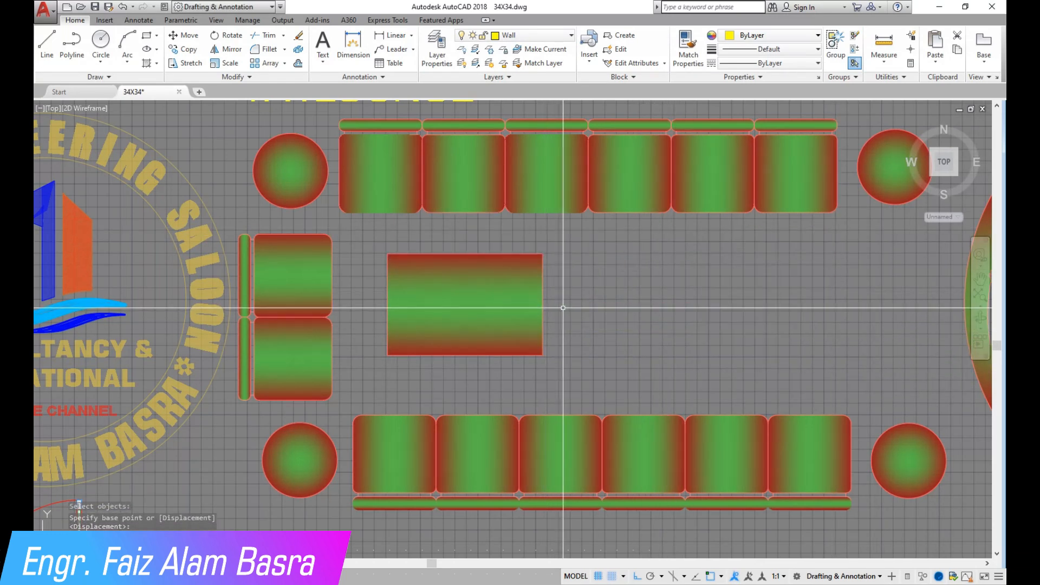
left_click(121, 8)
Copy the centre table horizontally to the left, placing the second table near the two-seat sofa
left_click(693, 356)
key("Return")
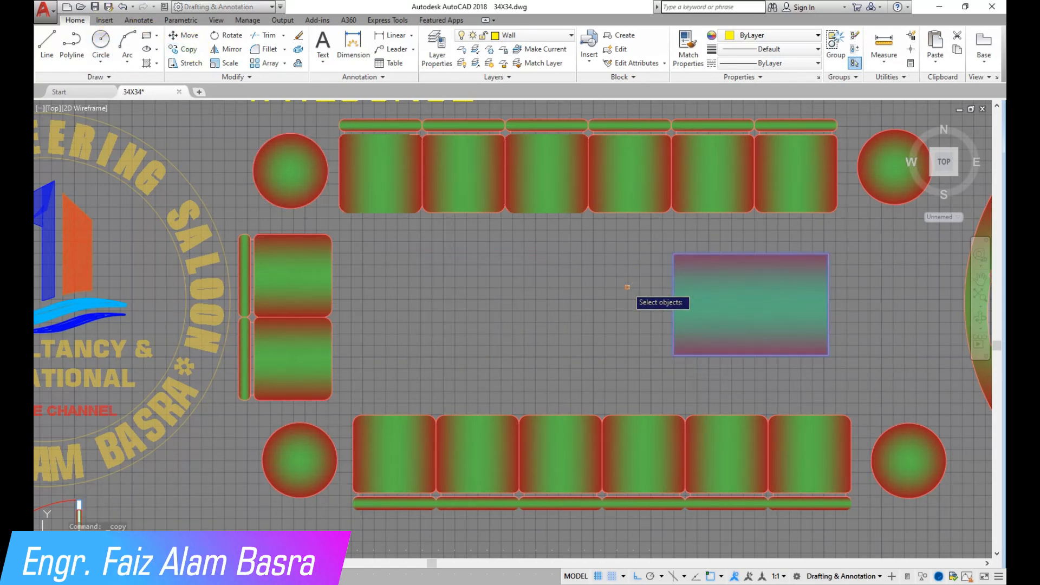
left_click(628, 286)
left_click(356, 285)
key("Return")
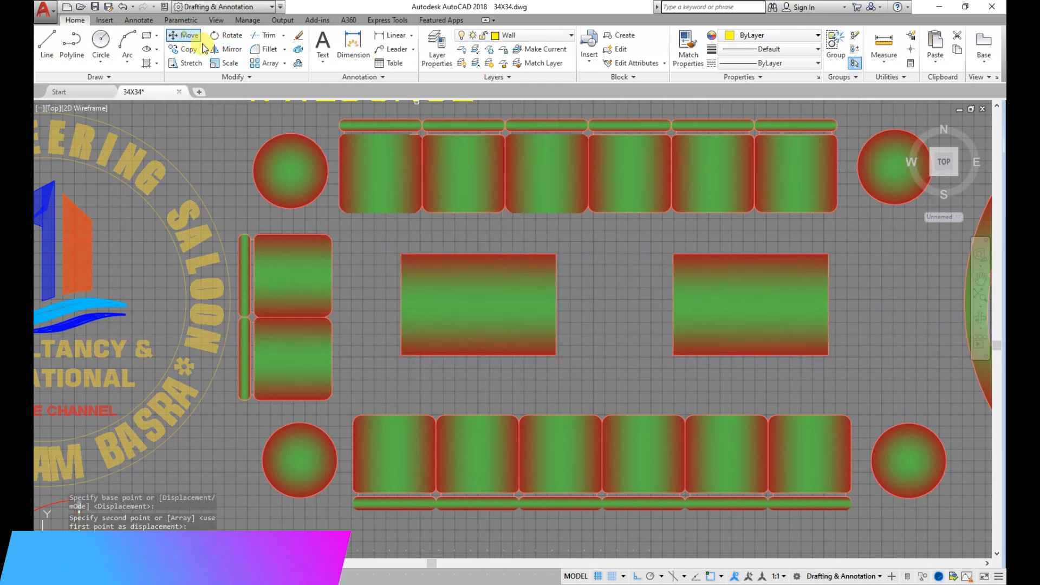
Move the original centre table about 1'-4" left, closer to the copied table
left_click(186, 35)
left_click(846, 368)
left_click(693, 296)
key("Return")
left_click(796, 386)
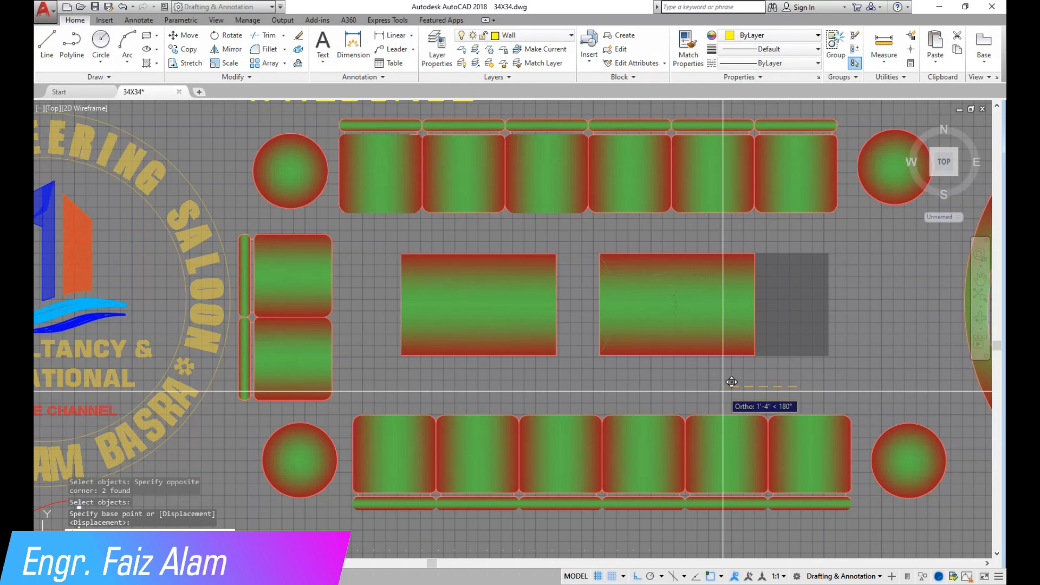
left_click(723, 391)
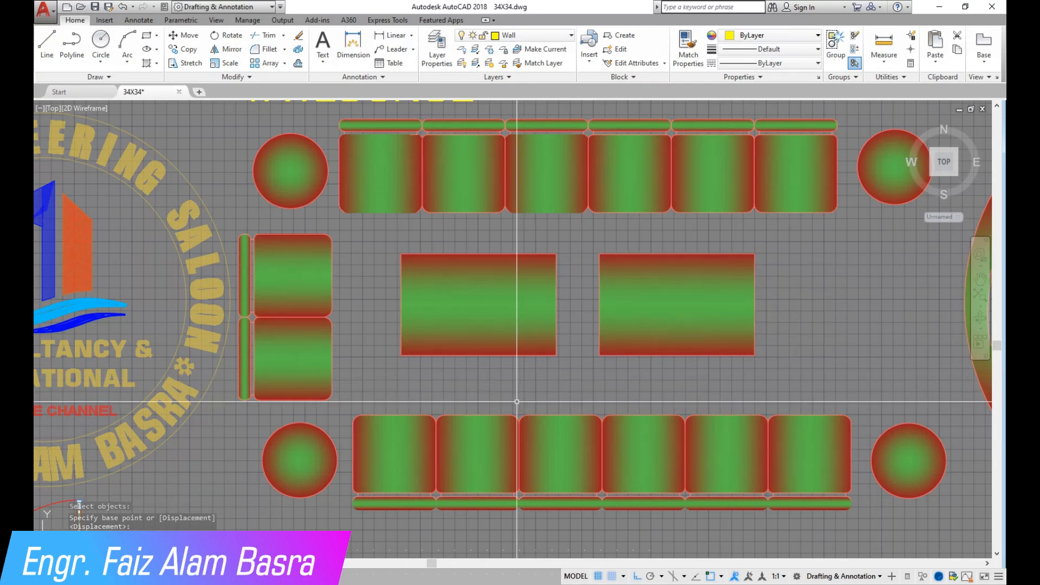
scroll(517, 401, "down", 2)
scroll(469, 435, "up", 2)
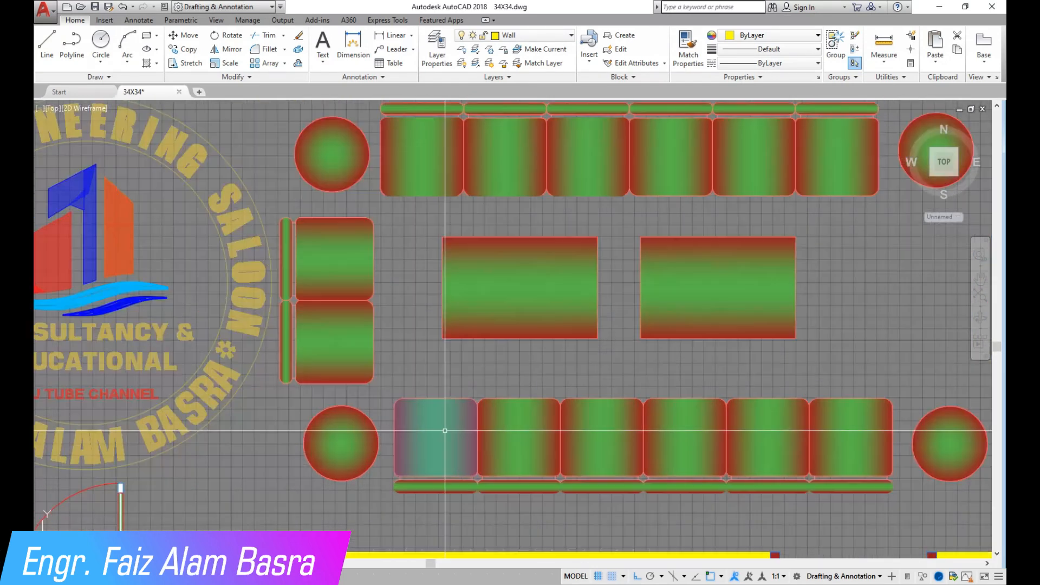
scroll(337, 441, "down", 4)
scroll(305, 467, "up", 2)
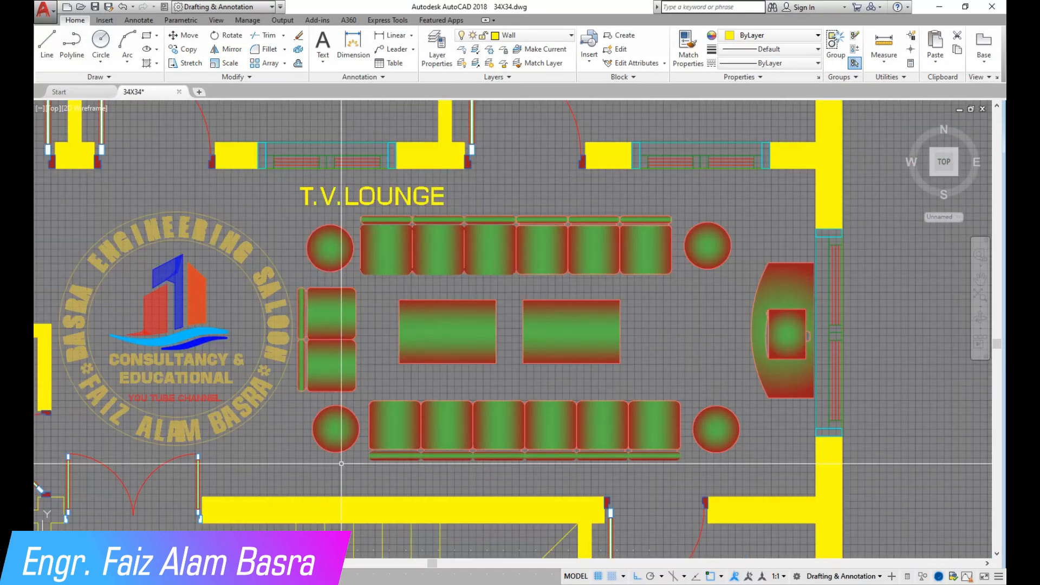
Turn off Ortho and move the T.V. LOUNGE label between the right-hand centre table and the lower sofa
left_click(341, 193)
left_click(342, 192)
key("Return")
left_click(346, 194)
left_click(637, 576)
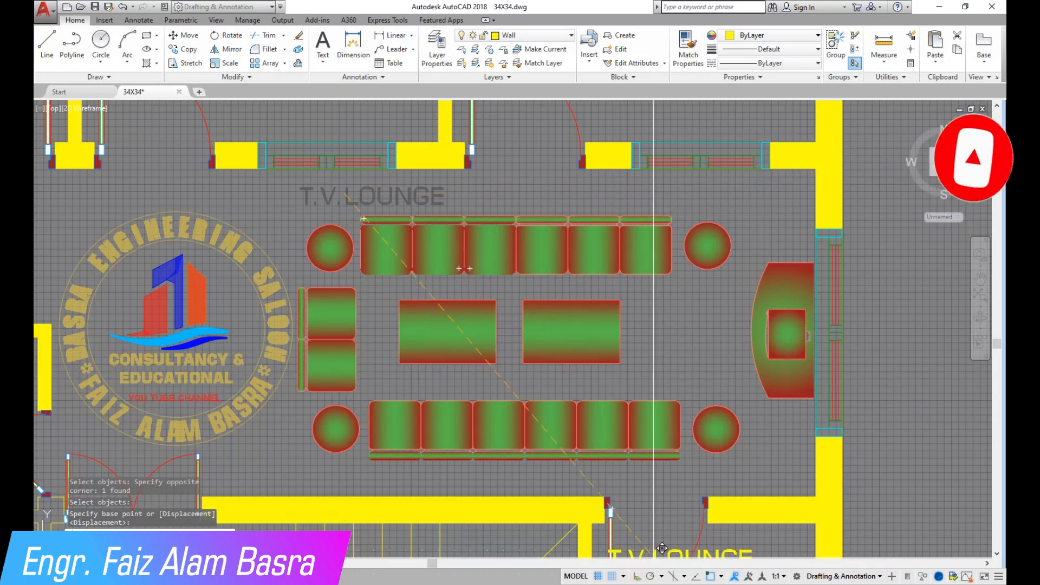
scroll(627, 348, "up", 4)
scroll(539, 260, "down", 4)
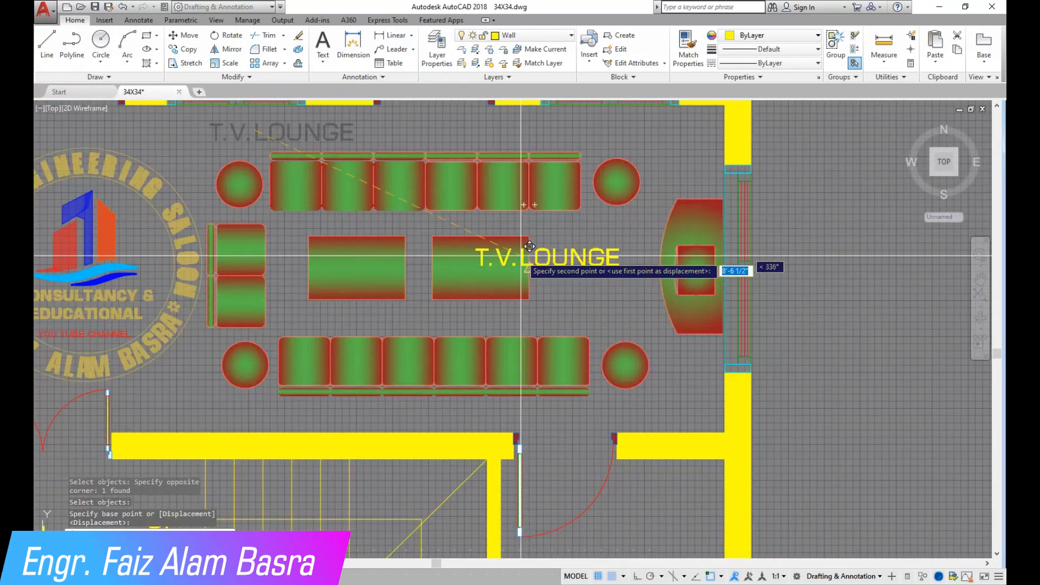
left_click(515, 304)
scroll(515, 304, "down", 3)
scroll(331, 222, "up", 3)
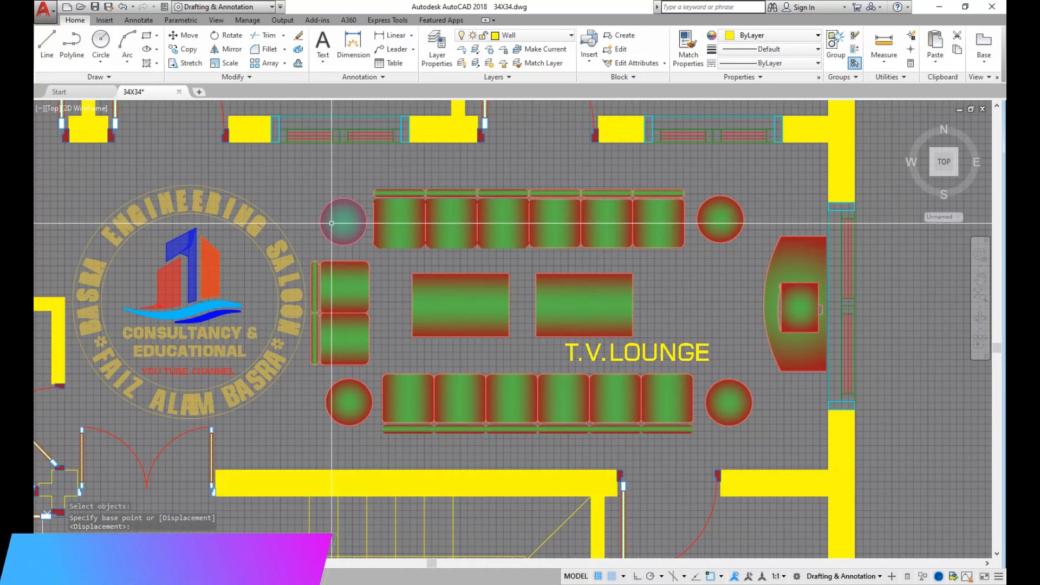
scroll(331, 223, "down", 3)
scroll(307, 159, "up", 3)
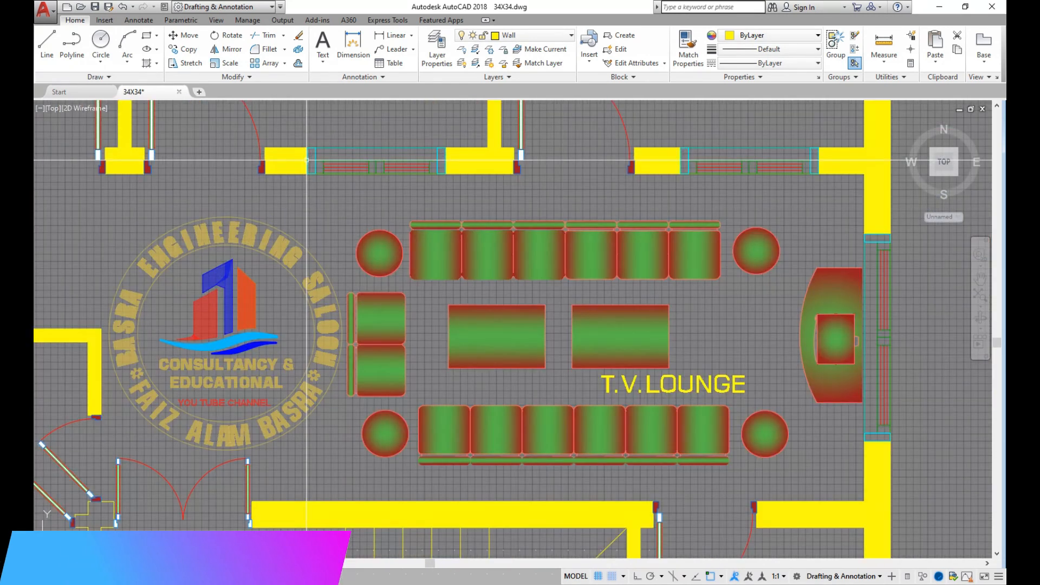
Copy the two-seat sofa, its round tables, one centre table and three seats of the lower sofa into the unlabelled room beside the porch
scroll(485, 214, "down", 2)
scroll(337, 221, "down", 3)
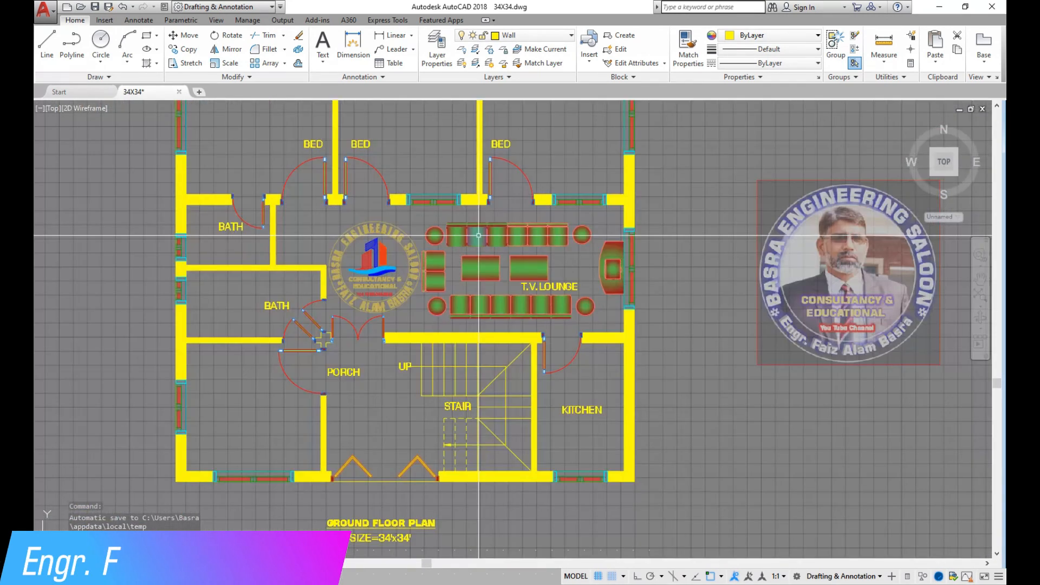
scroll(243, 147, "up", 4)
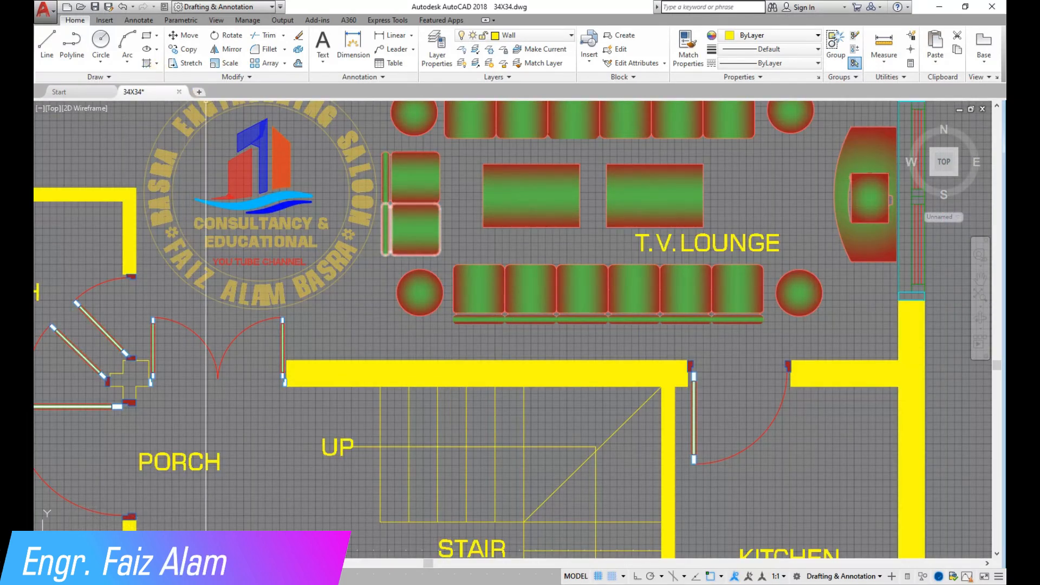
left_click(187, 52)
scroll(519, 276, "up", 2)
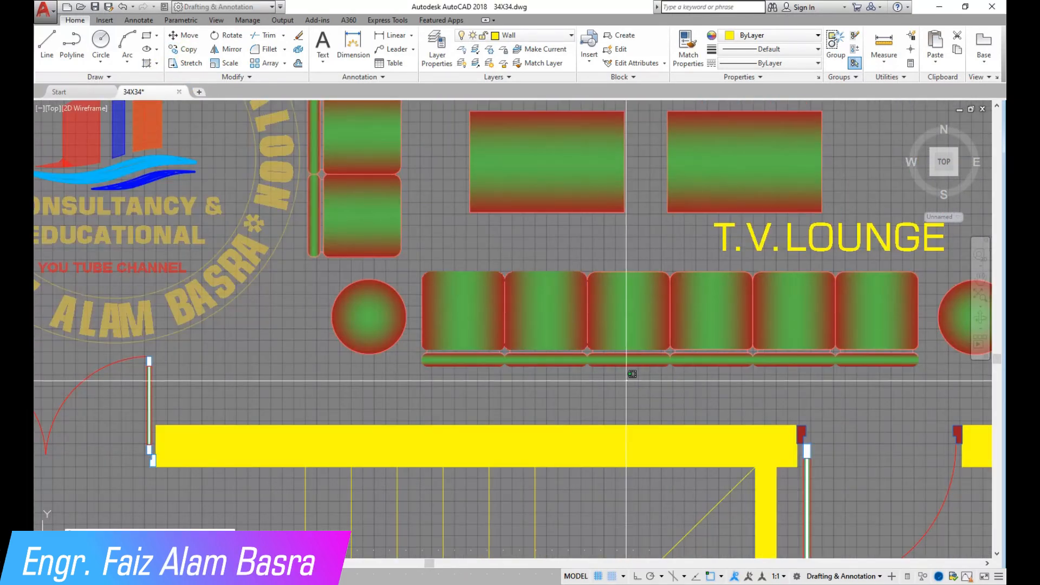
left_click(629, 380)
scroll(456, 268, "down", 4)
left_click(401, 199)
right_click(429, 197)
left_click(435, 199)
scroll(467, 175, "down", 4)
scroll(352, 274, "up", 6)
scroll(301, 272, "down", 2)
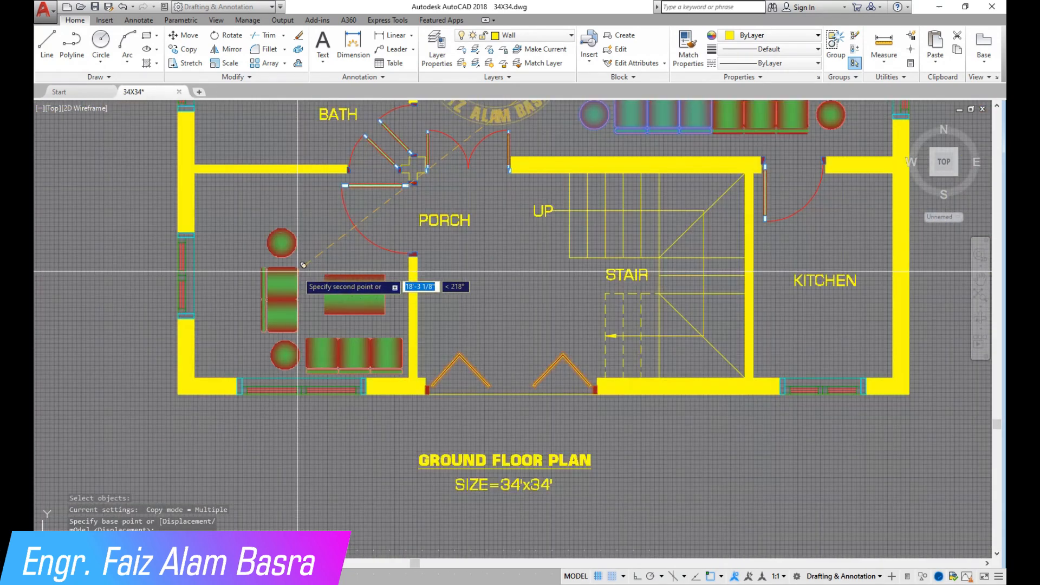
scroll(306, 265, "up", 2)
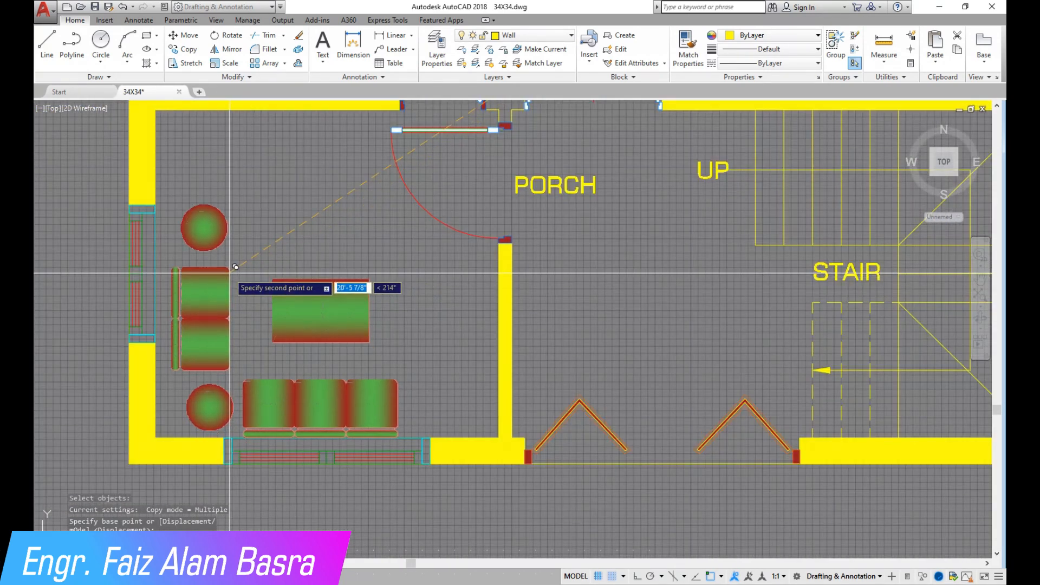
scroll(235, 266, "up", 2)
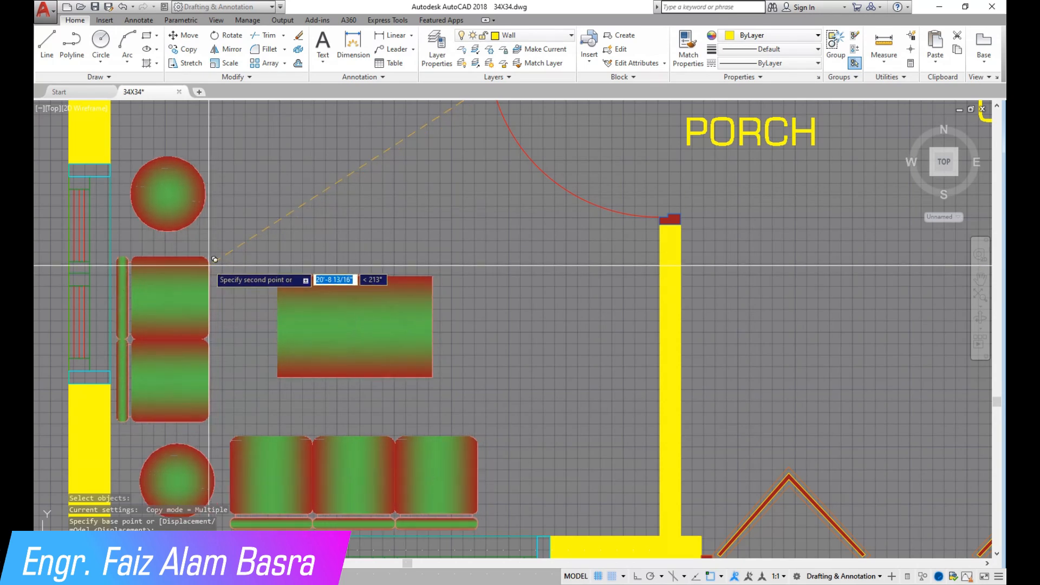
left_click(210, 258)
right_click(225, 258)
left_click(249, 263)
scroll(251, 263, "down", 2)
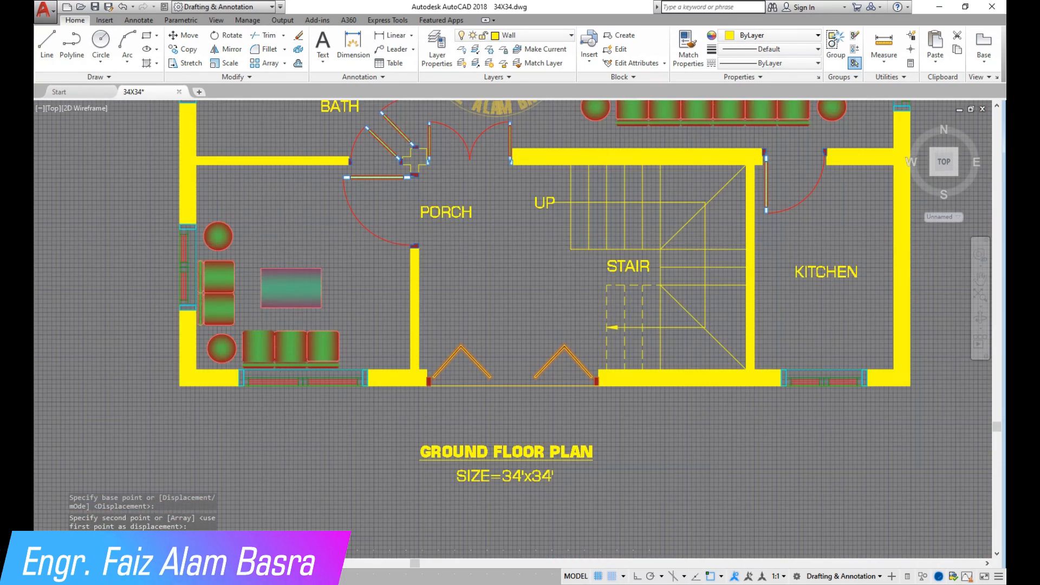
Copy the six-chair dining table from the distant furniture blocks, placing two copies outside the floor plan's left wall
scroll(313, 277, "down", 3)
left_click(217, 49)
scroll(238, 317, "down", 3)
scroll(336, 313, "down", 3)
scroll(714, 280, "up", 7)
scroll(512, 349, "up", 4)
left_click(517, 349)
left_click(272, 123)
right_click(271, 122)
left_click(378, 222)
scroll(662, 227, "down", 7)
scroll(622, 292, "down", 2)
scroll(394, 349, "down", 2)
scroll(195, 295, "up", 5)
scroll(270, 306, "up", 5)
scroll(330, 274, "up", 4)
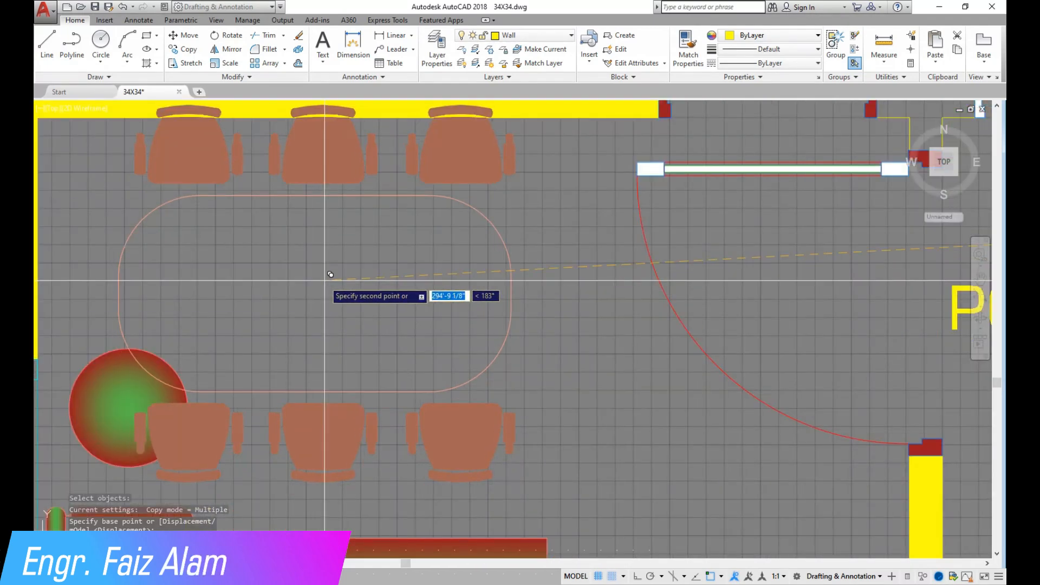
scroll(330, 274, "down", 4)
scroll(338, 293, "down", 2)
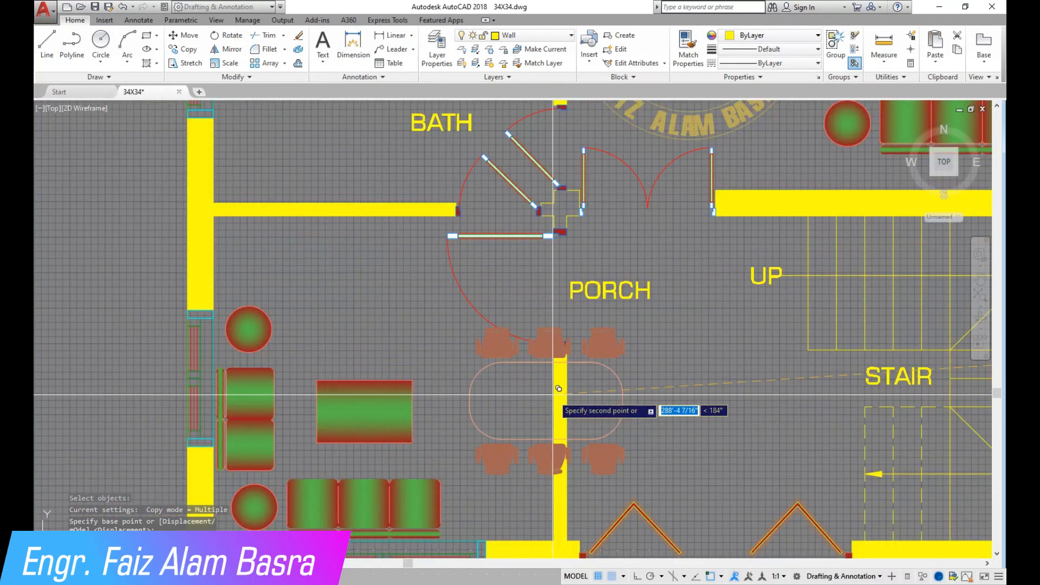
scroll(558, 388, "down", 2)
left_click(186, 284)
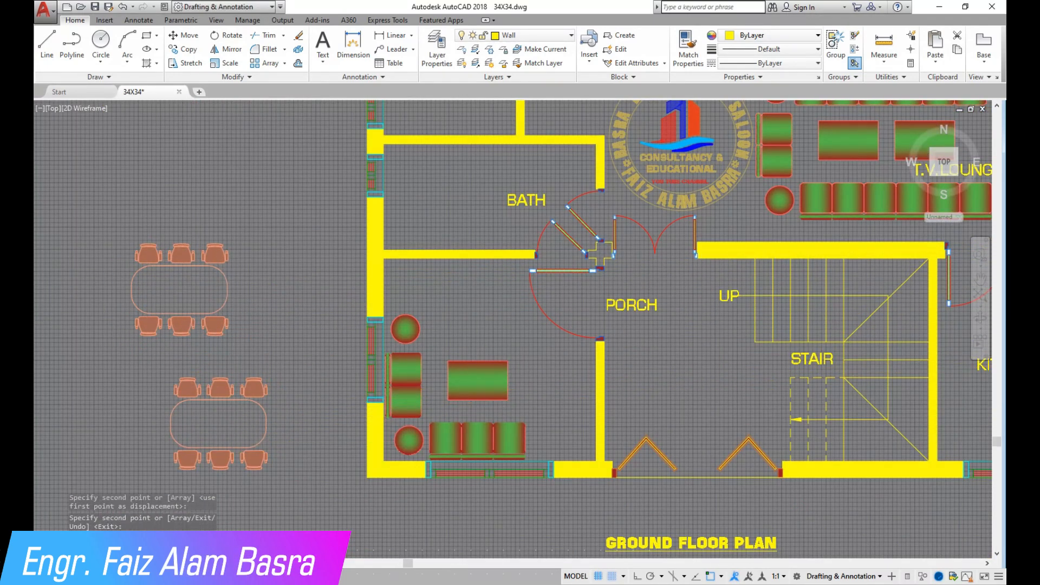
Rotate the lower dining set outside the left wall to a vertical orientation
scroll(250, 210, "down", 2)
left_click(232, 36)
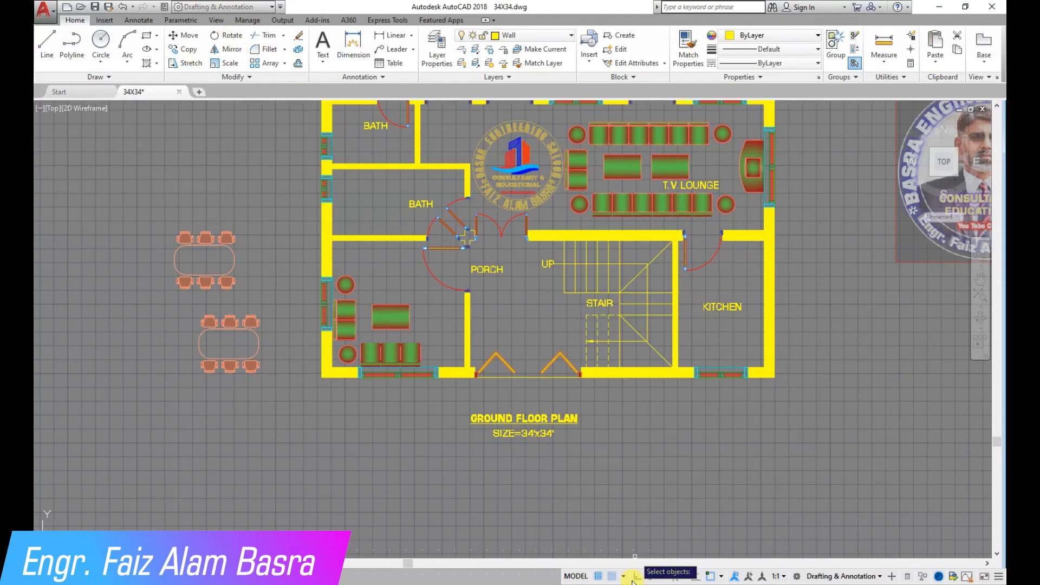
scroll(209, 343, "up", 2)
left_click(448, 488)
left_click(165, 244)
key("Return")
left_click(336, 345)
left_click(389, 446)
scroll(293, 189, "down", 2)
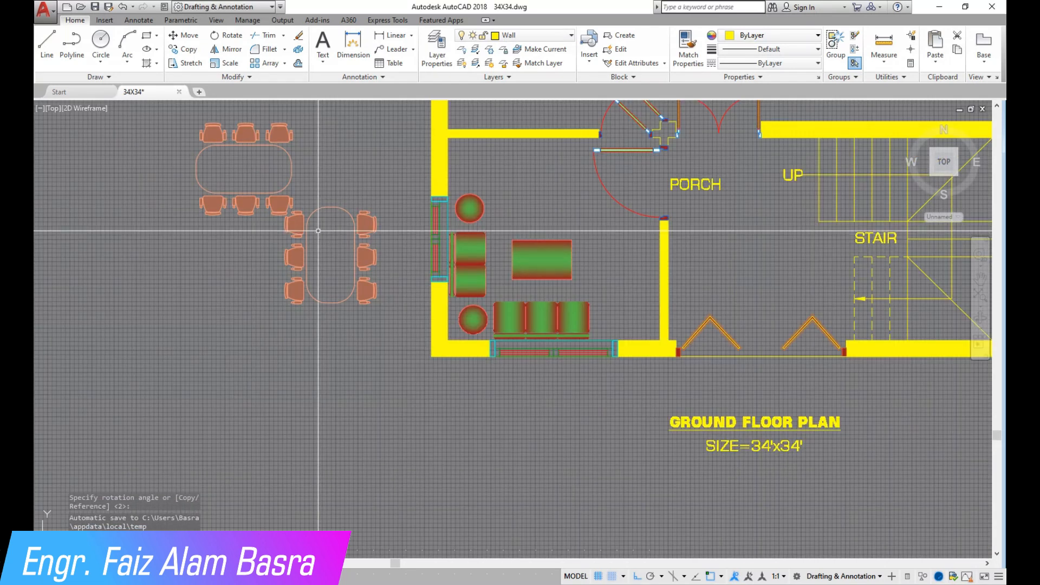
Try to copy the rotated dining set into the room beside the porch, and undo its rotation
scroll(290, 212, "up", 2)
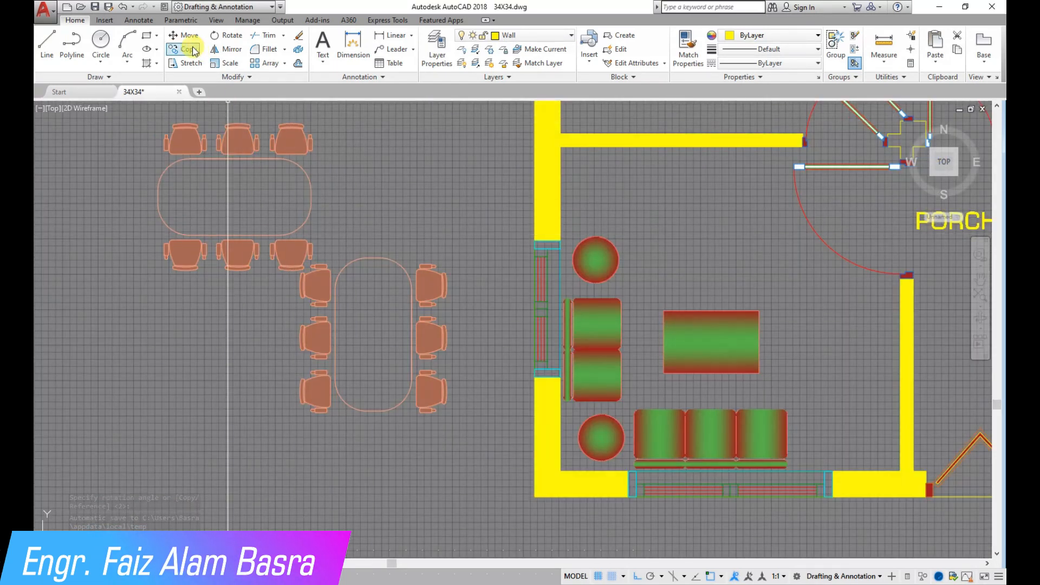
left_click_drag(295, 217, 470, 454)
key("Return")
left_click(369, 342)
scroll(324, 344, "down", 2)
scroll(612, 374, "up", 2)
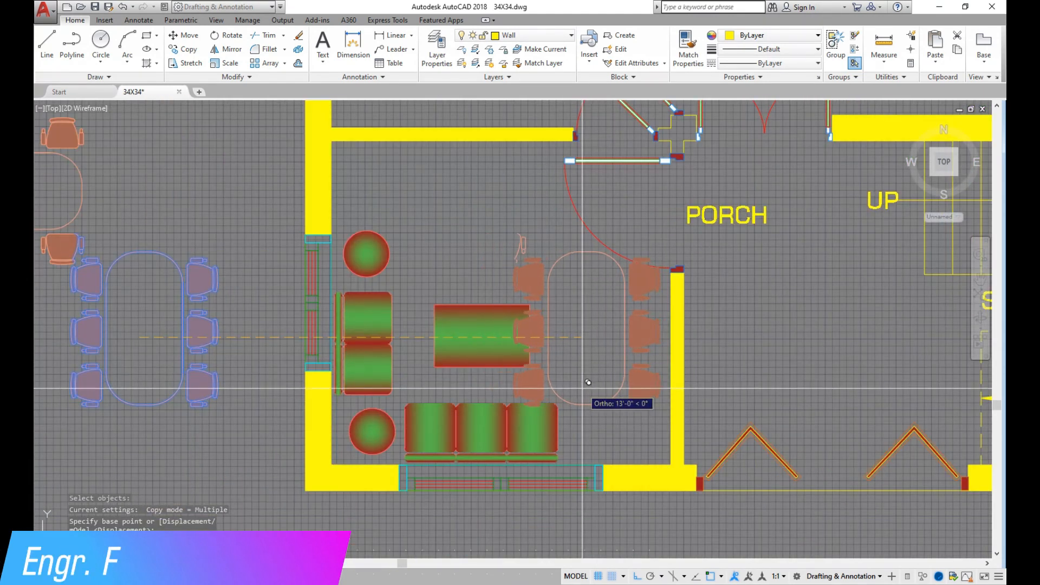
scroll(631, 390, "up", 2)
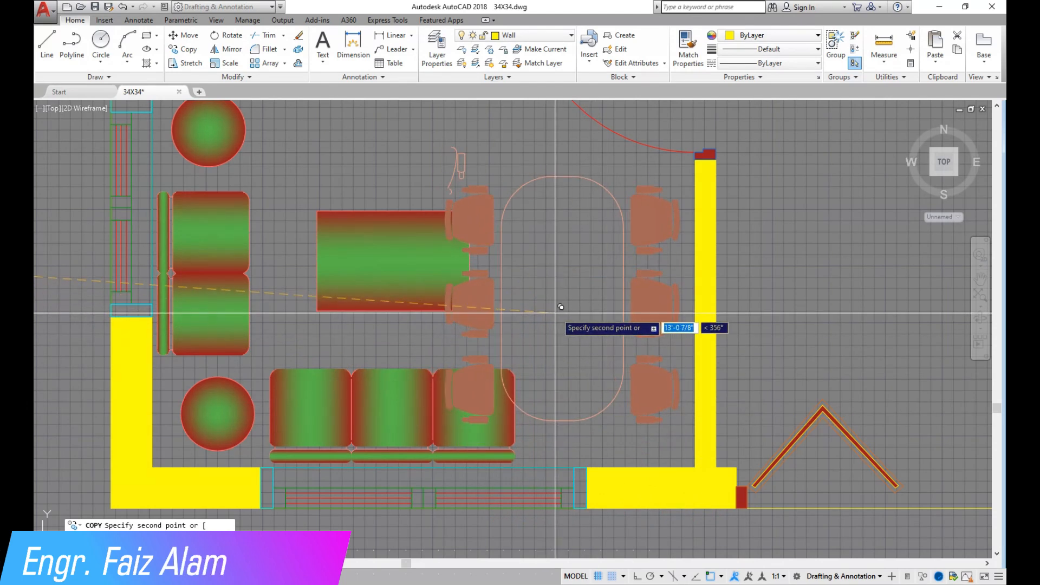
scroll(560, 307, "down", 3)
scroll(559, 309, "up", 1)
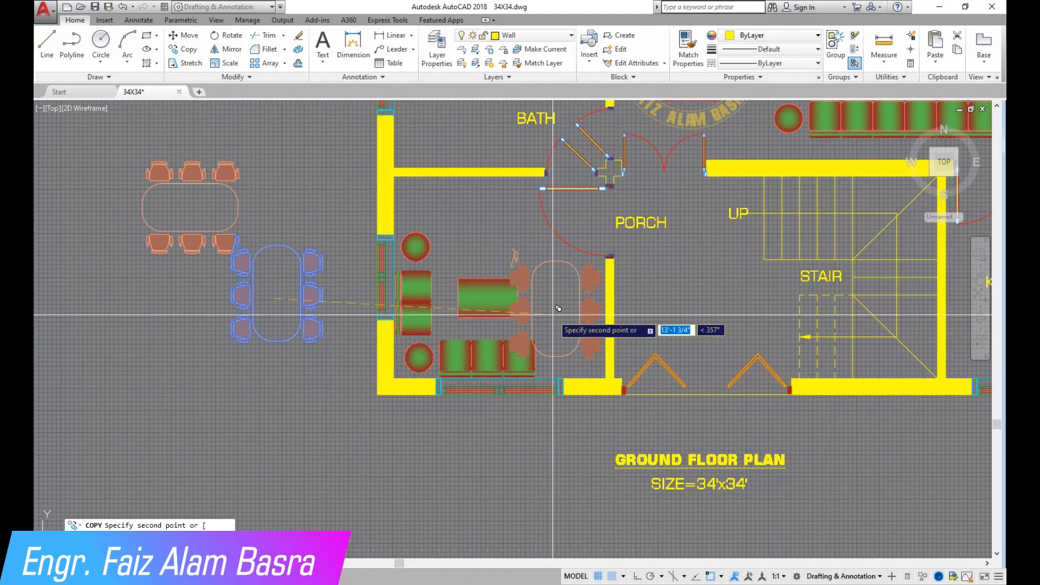
key("Escape")
left_click(124, 7)
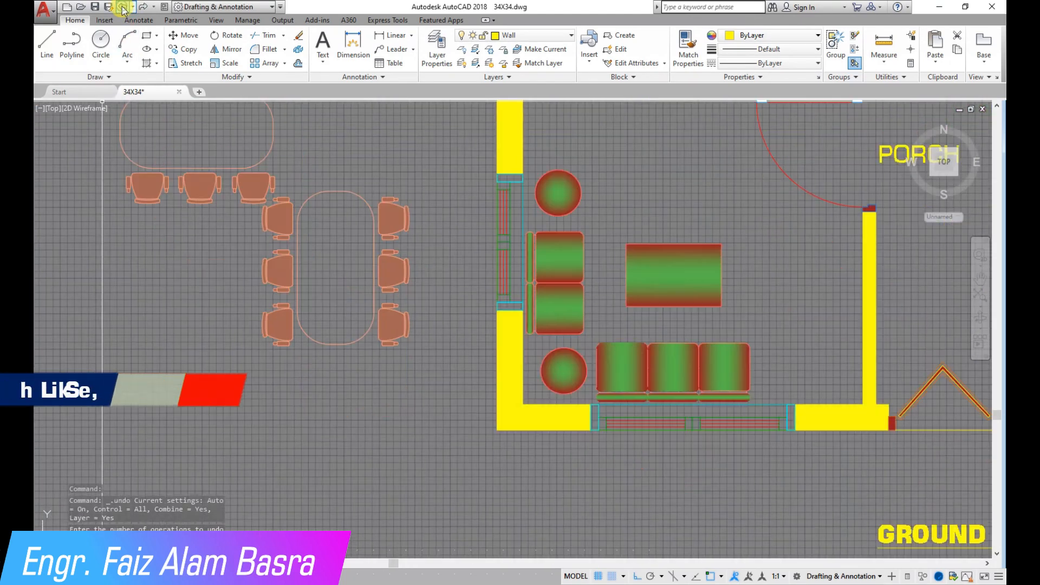
left_click(124, 7)
Copy one horizontal six-chair dining set from outside the left wall into the upper part of the room beside the porch
left_click(189, 49)
left_click(268, 300)
left_click(113, 188)
scroll(203, 251, "up", 8)
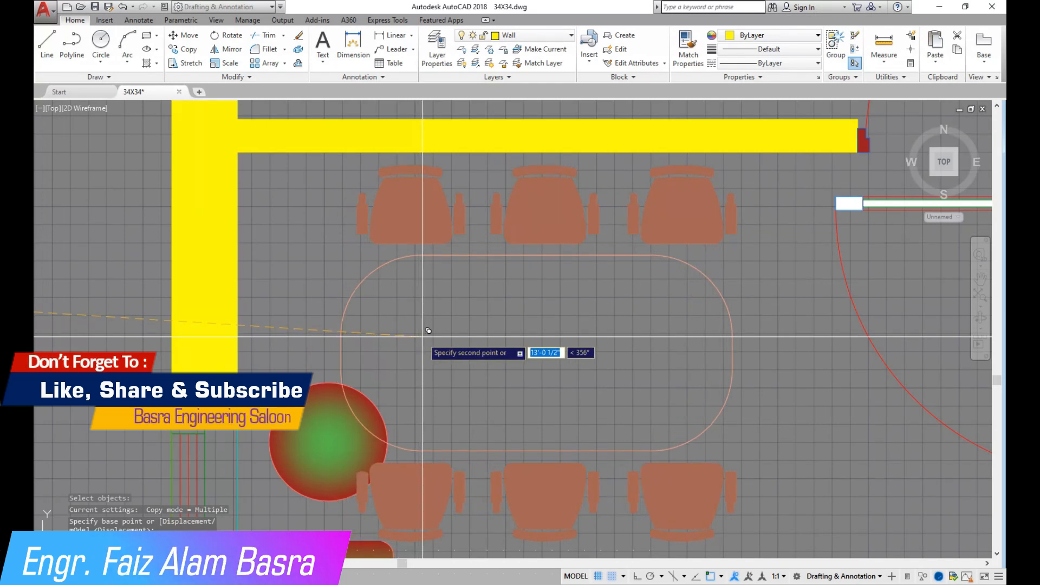
scroll(427, 325, "down", 3)
key("Escape")
Move the centre table slightly down, closer to the three-seat sofa by the lower window
scroll(544, 491, "up", 2)
middle_click_drag(544, 490, 488, 434)
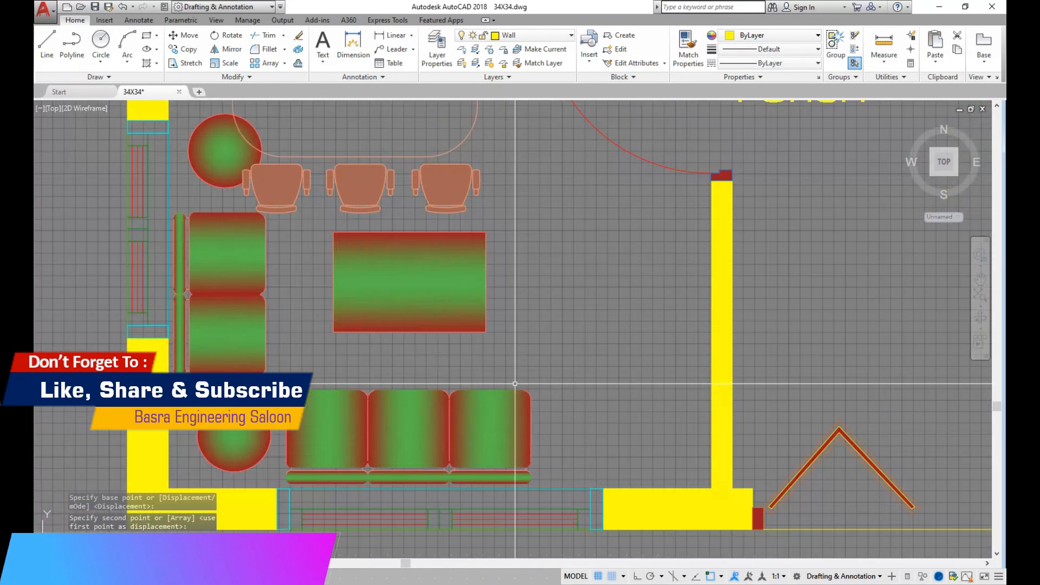
left_click(183, 35)
left_click(530, 349)
left_click(411, 271)
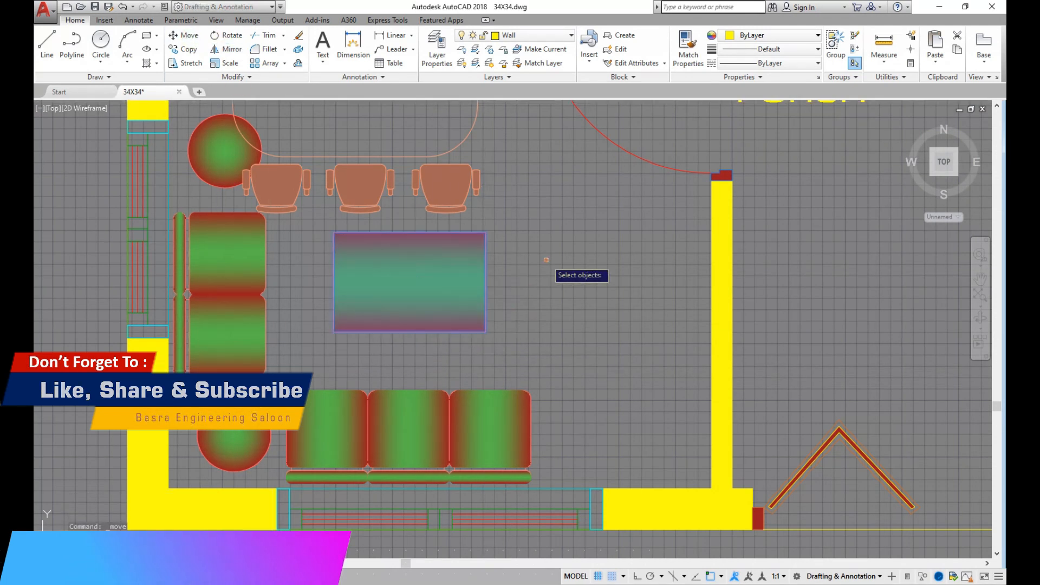
right_click(547, 259)
left_click(548, 260)
left_click(553, 288)
Mirror the two-seat sofa and the lower round table about a vertical axis through the three-seat sofa's middle, keeping the originals
scroll(499, 212, "down", 2)
scroll(372, 272, "up", 2)
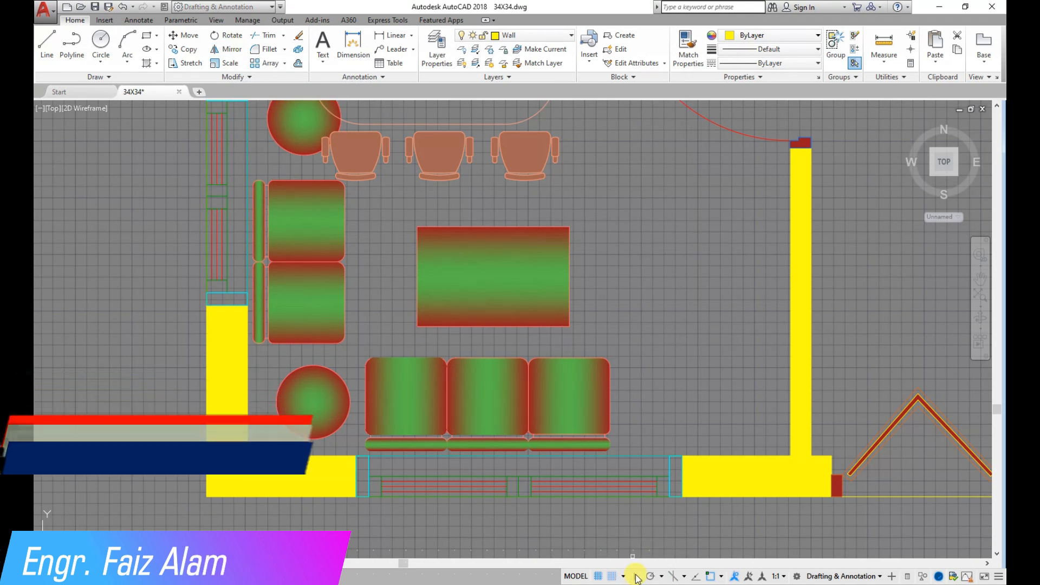
left_click(349, 431)
left_click(266, 196)
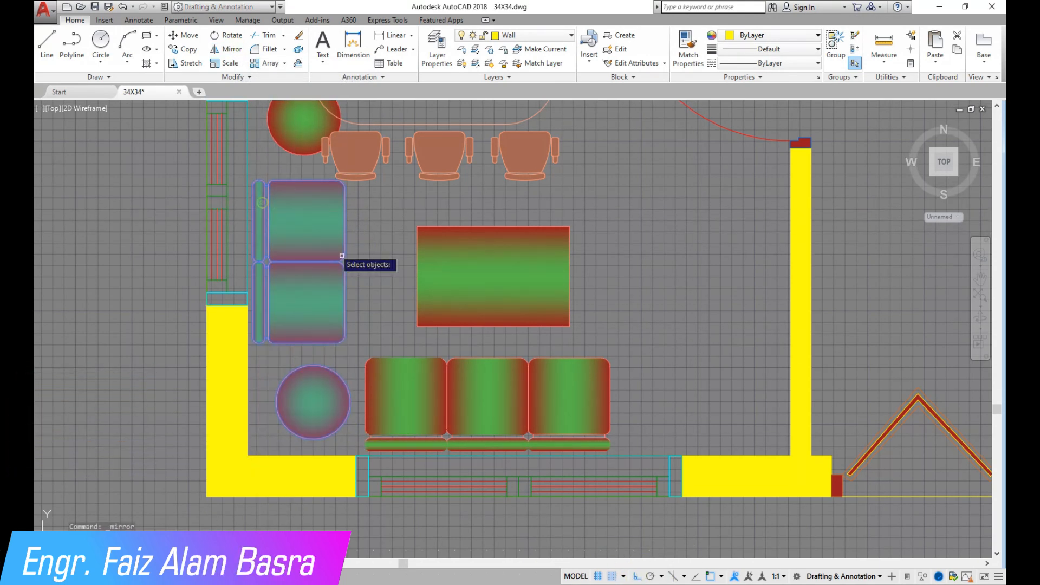
key("Return")
left_click(487, 358)
left_click(495, 349)
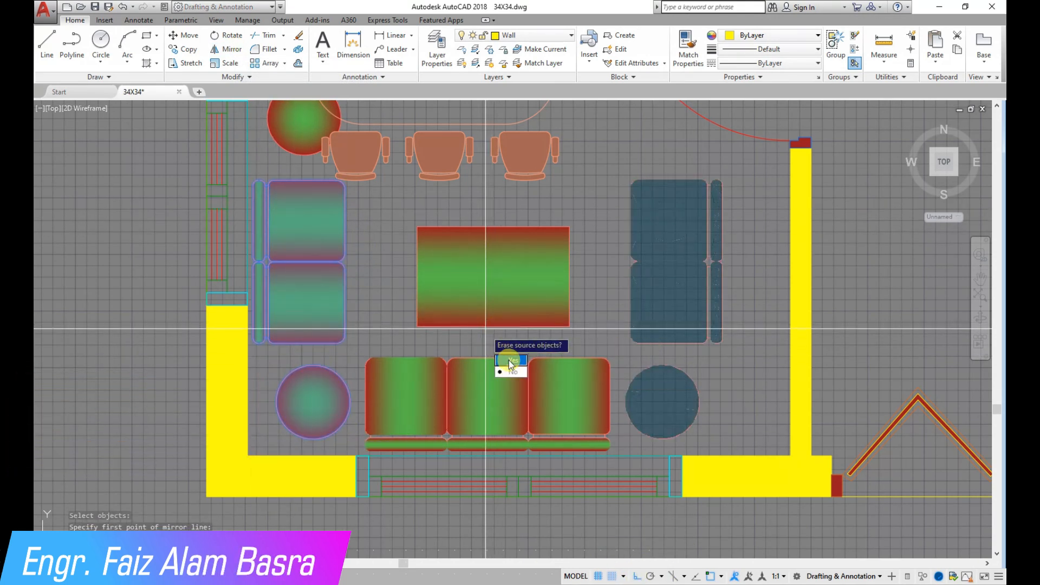
key("Return")
Move the mirrored two-seat sofa and round table right until the sofa sits against the room's right wall
left_click(723, 362)
key("Return")
scroll(631, 186, "down", 4)
scroll(499, 313, "up", 8)
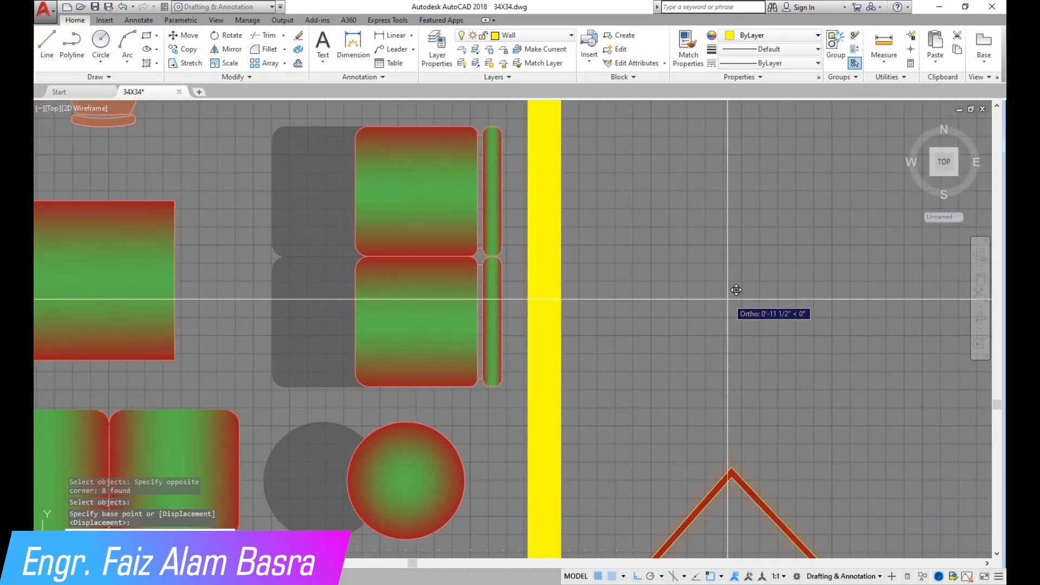
left_click(750, 298)
scroll(698, 260, "down", 2)
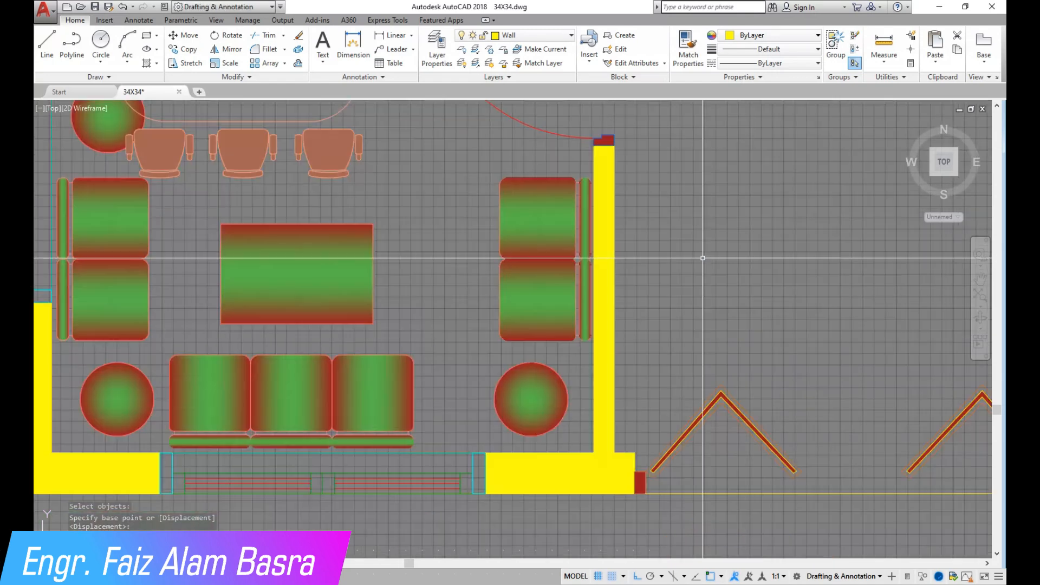
Move the lower-left round table slightly left, closer to the room's left wall
scroll(702, 258, "down", 2)
scroll(594, 368, "up", 4)
scroll(615, 339, "down", 2)
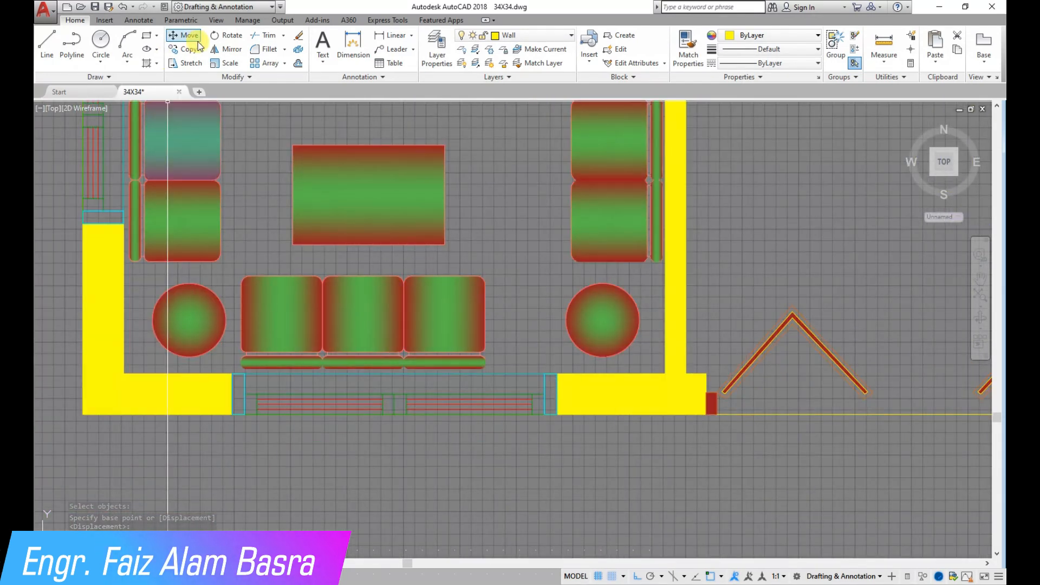
left_click(238, 317)
left_click(204, 290)
key("Return")
left_click(302, 263)
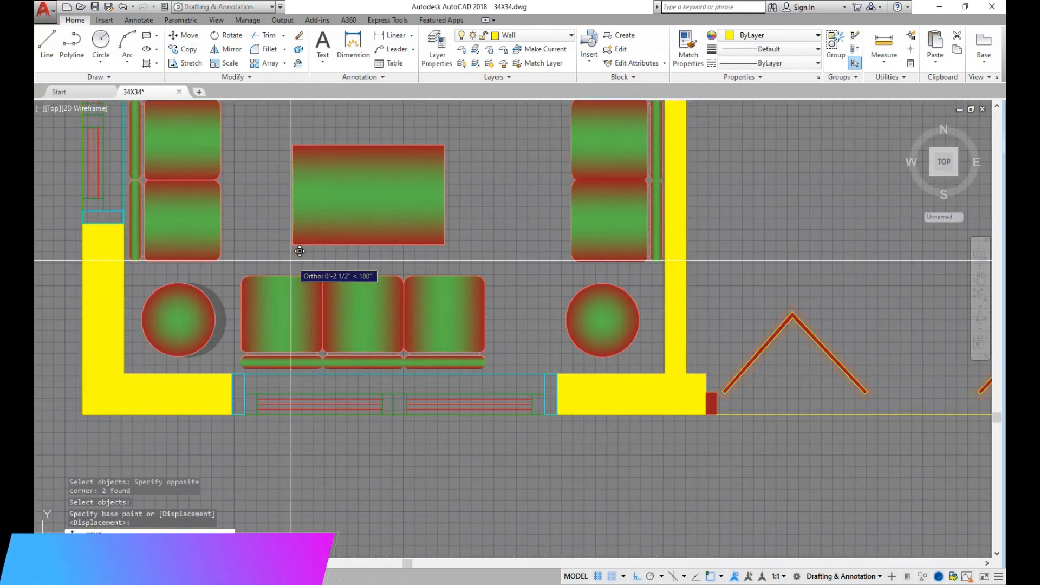
left_click(280, 262)
Move the three-seat sofa by the lower window slightly left, toward the left round table
left_click(190, 35)
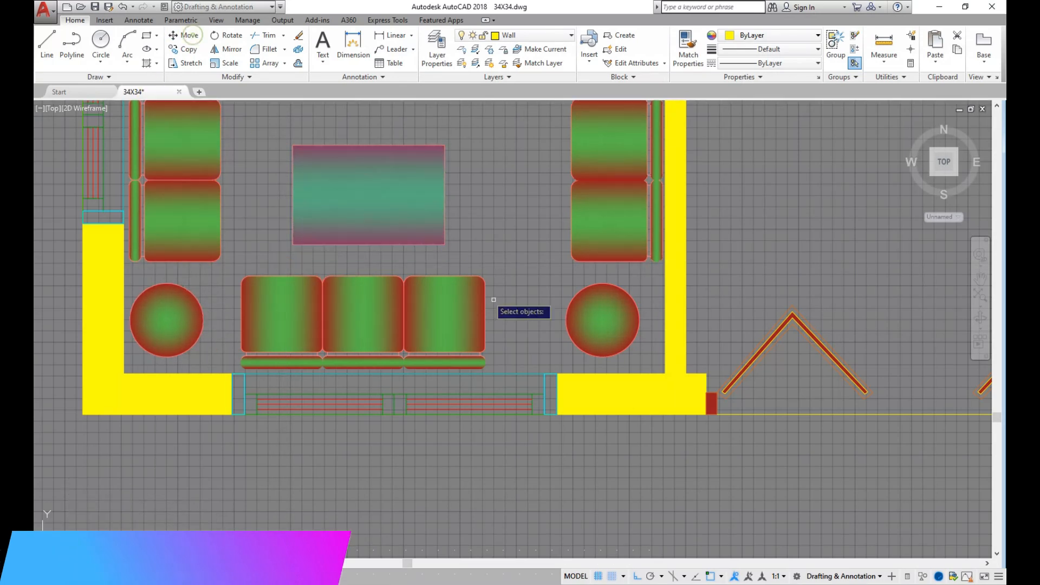
left_click(517, 357)
left_click(242, 260)
key("Return")
left_click(504, 249)
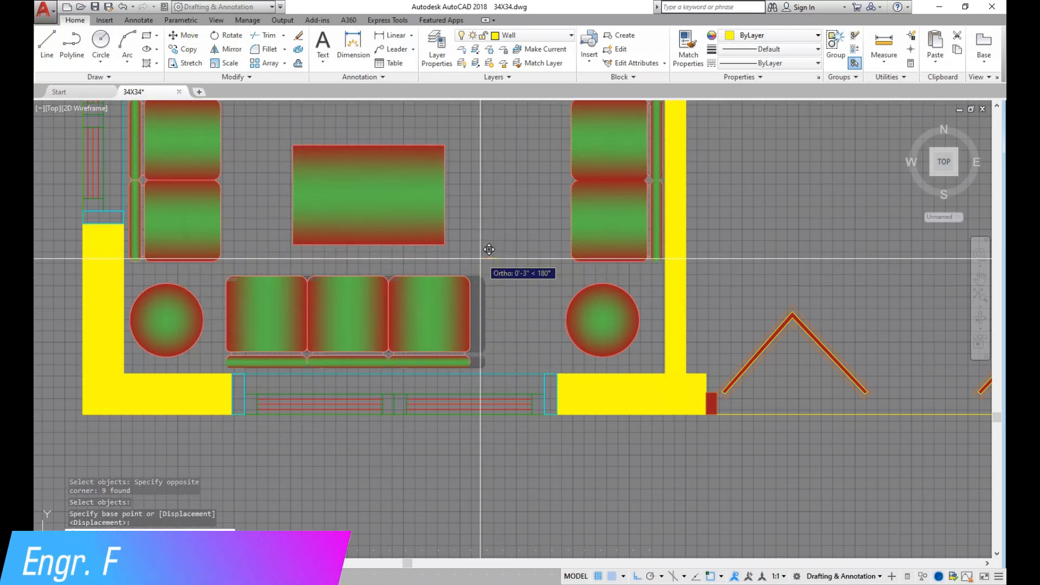
left_click(476, 258)
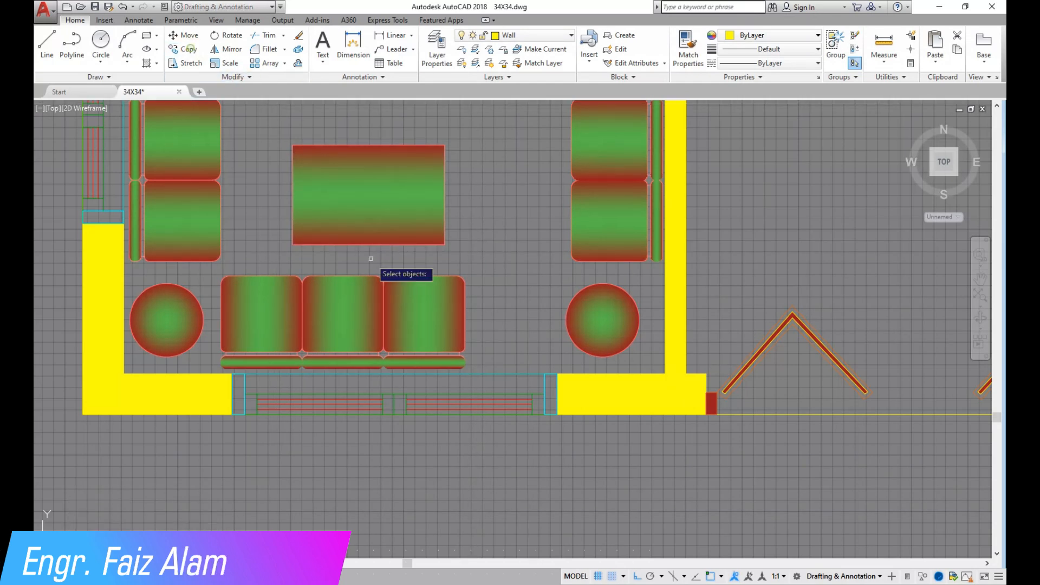
Copy the right-end seat of the lower sofa directly beside it to make a four-seat sofa
left_click(189, 50)
scroll(450, 360, "up", 2)
left_click(514, 369)
left_click(334, 157)
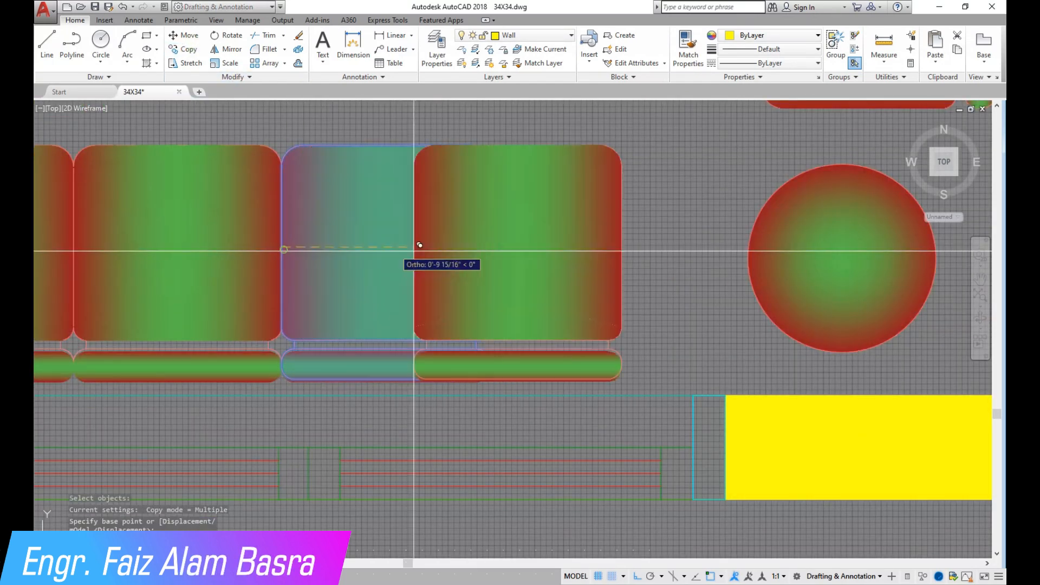
left_click(283, 246)
scroll(499, 241, "down", 2)
left_click(570, 250)
scroll(569, 250, "down", 2)
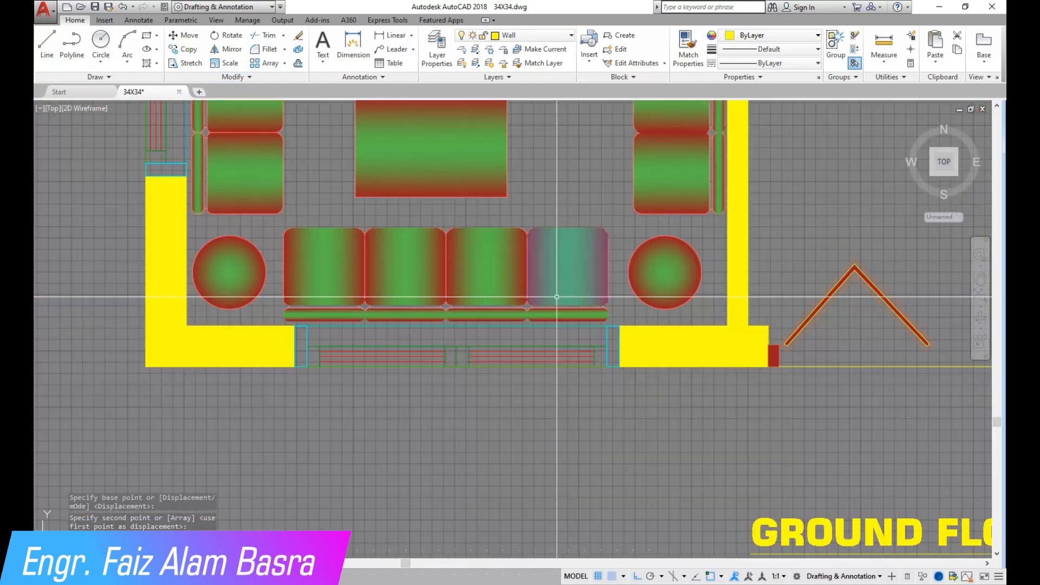
Move the four-seat sofa slightly right between the two lower round tables
scroll(488, 244, "up", 2)
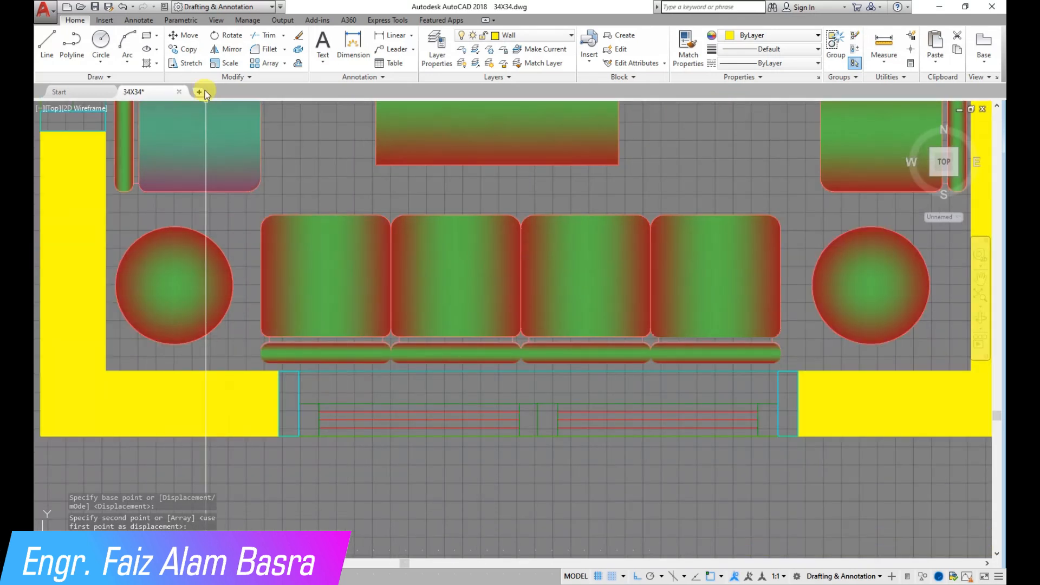
left_click(786, 353)
left_click(262, 212)
key("Return")
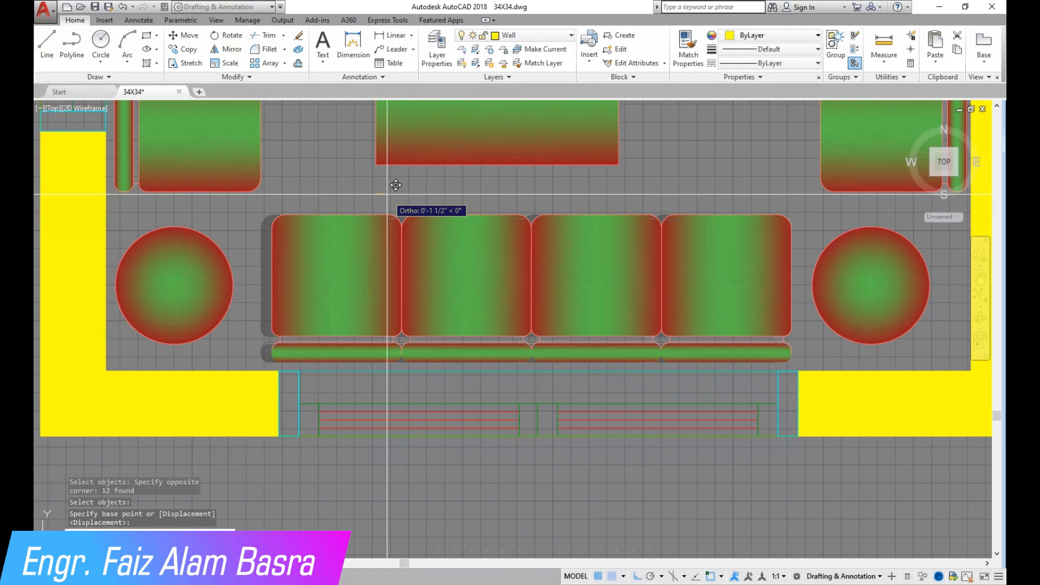
scroll(395, 185, "down", 3)
scroll(597, 330, "up", 2)
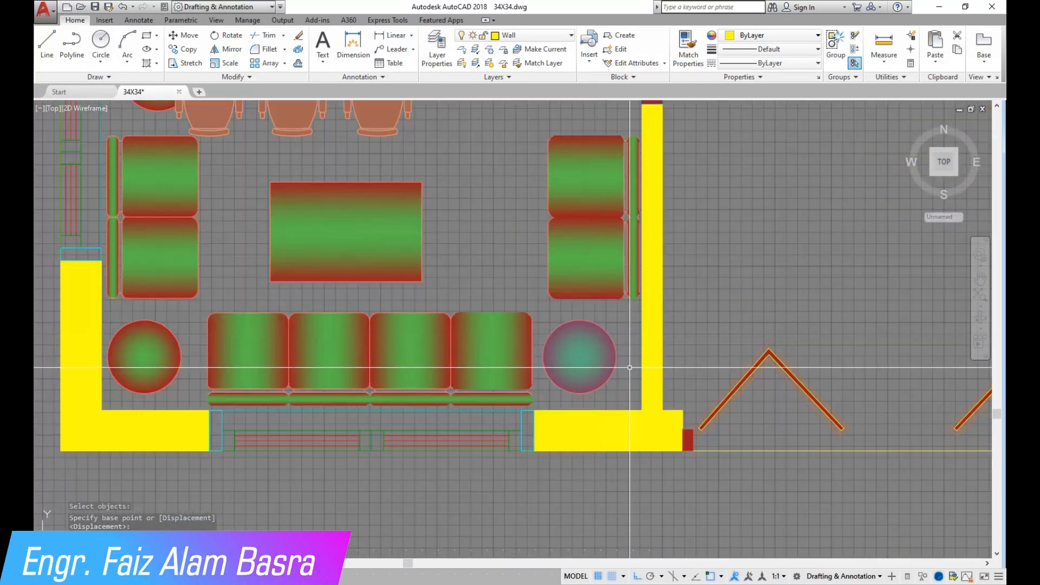
Move the lower-right round table slightly right, away from the four-seat sofa and toward the right wall
left_click(184, 36)
left_click(624, 371)
left_click(597, 351)
key("Return")
left_click(749, 290)
scroll(672, 323, "down", 2)
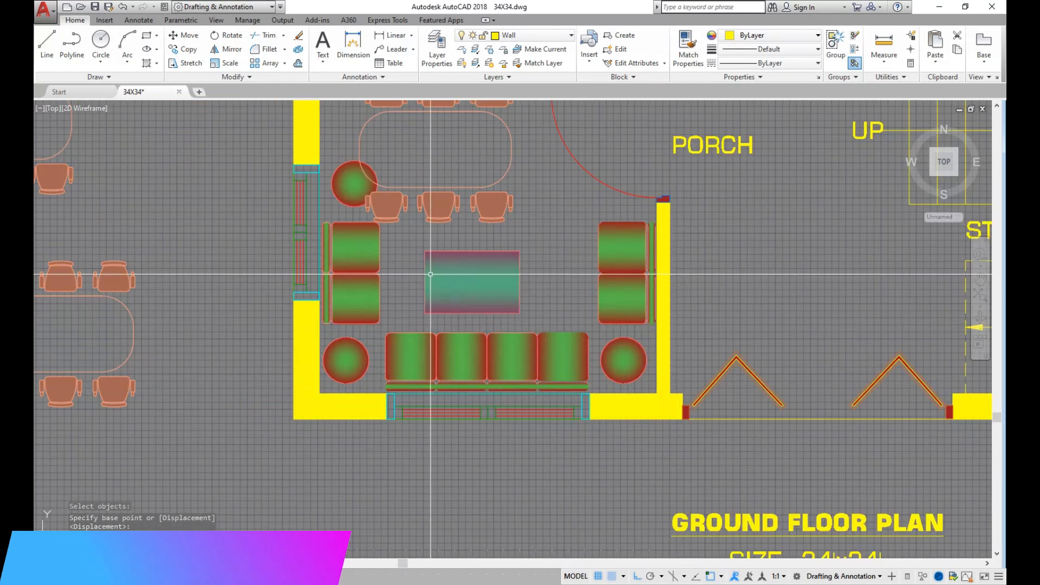
Delete the round table overlapping the dining set and the upper seat of the left two-seat sofa
scroll(457, 284, "down", 3)
scroll(400, 260, "up", 5)
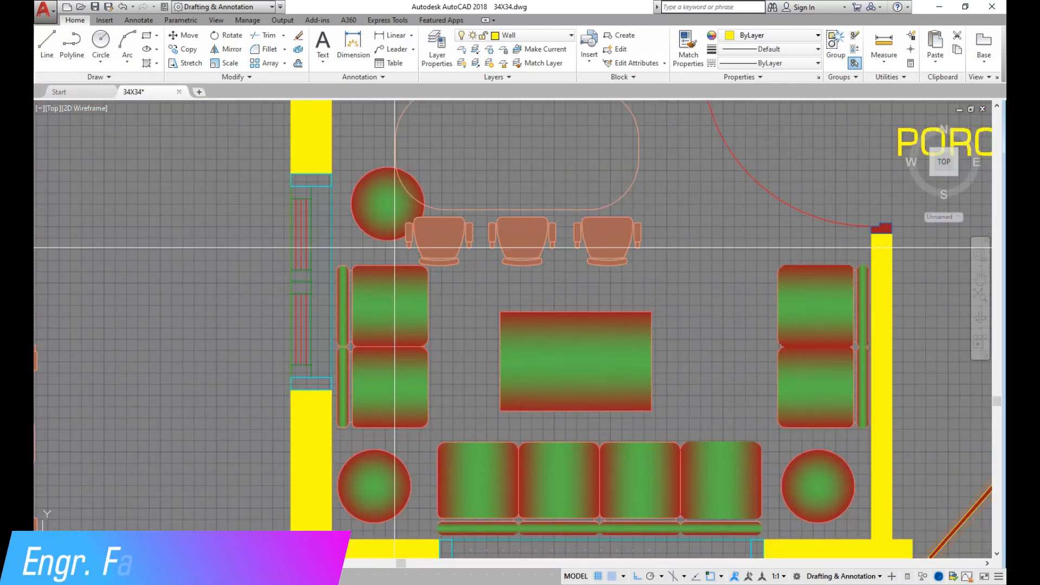
left_click(395, 248)
left_click(379, 235)
key("Delete")
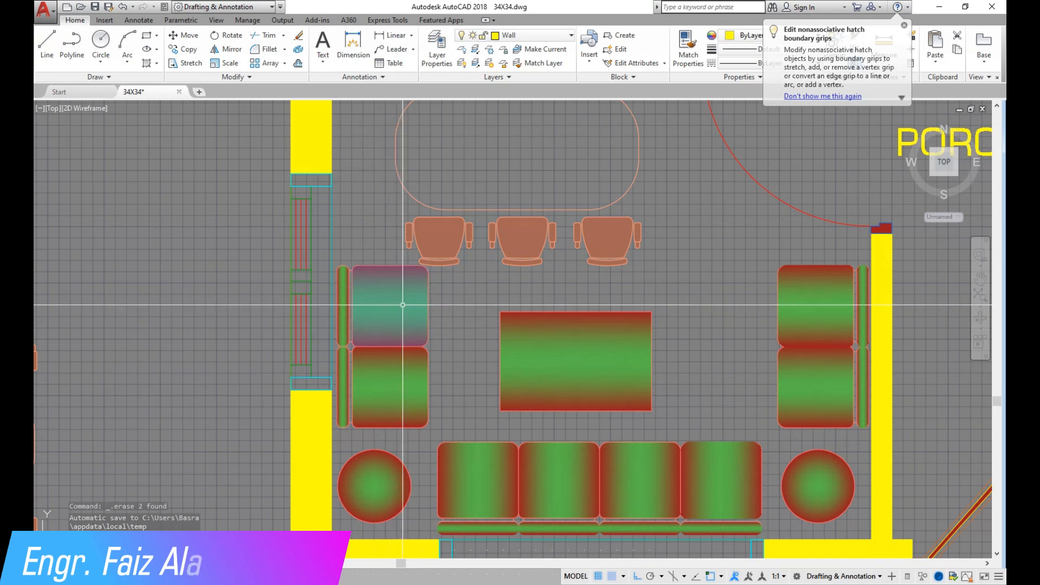
left_click(445, 330)
left_click(344, 298)
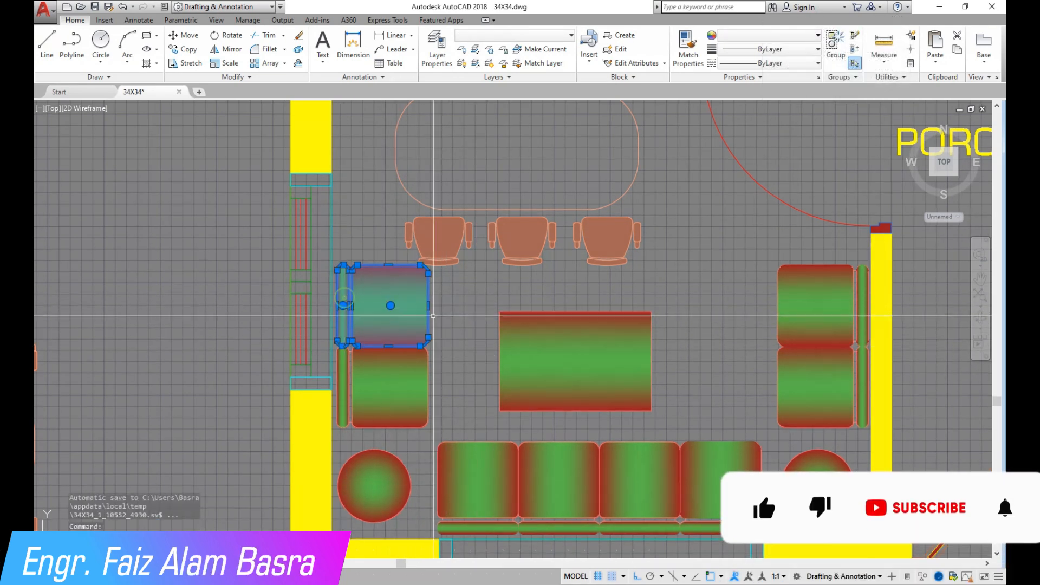
key("Delete")
Stretch the upper edge of the centre table's outline downward to reduce the table's depth
scroll(507, 354, "down", 2)
scroll(565, 384, "up", 2)
scroll(564, 395, "down", 2)
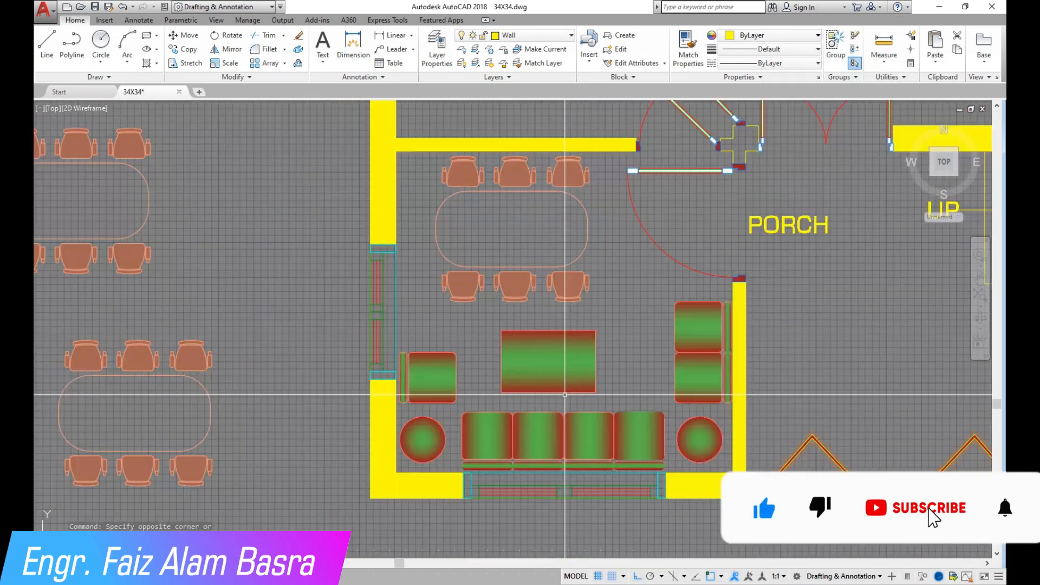
scroll(565, 394, "down", 3)
scroll(574, 352, "up", 3)
scroll(579, 460, "up", 2)
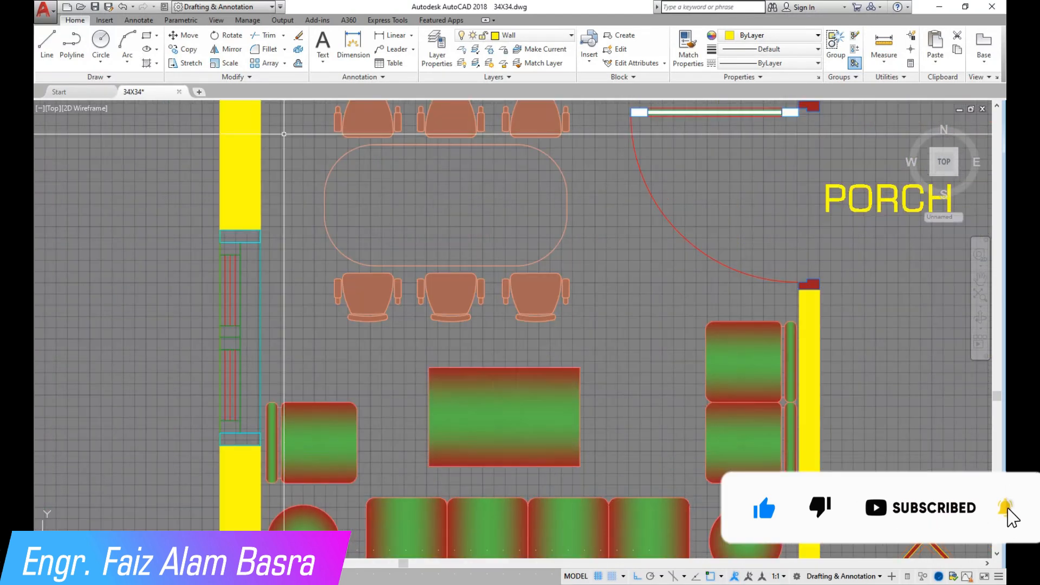
left_click(192, 64)
left_click(615, 396)
left_click(464, 364)
key("Return")
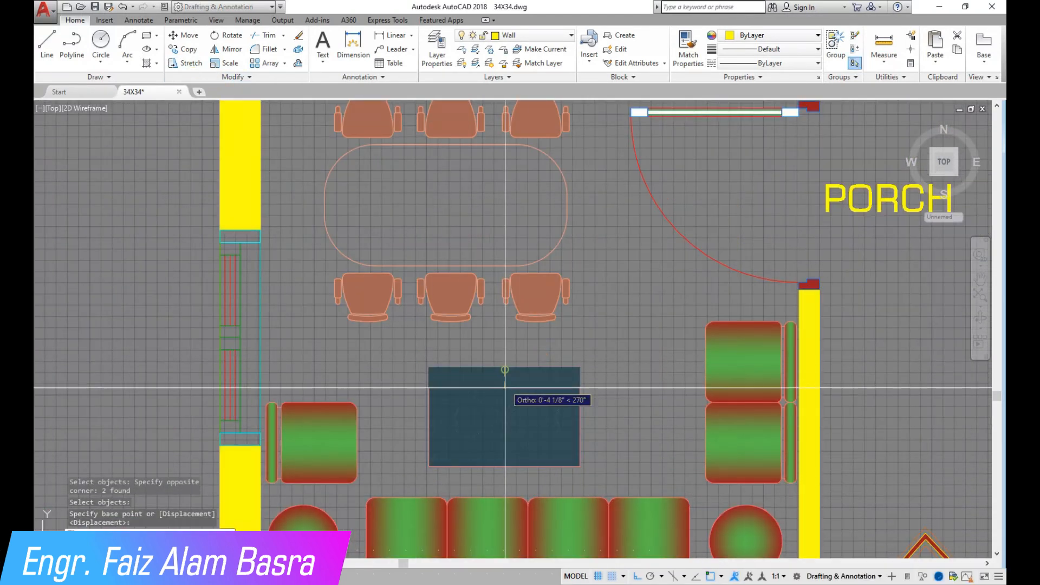
left_click(507, 394)
Pull the upper edge of the centre table's gradient hatch down to match the shortened outline
left_click(506, 375)
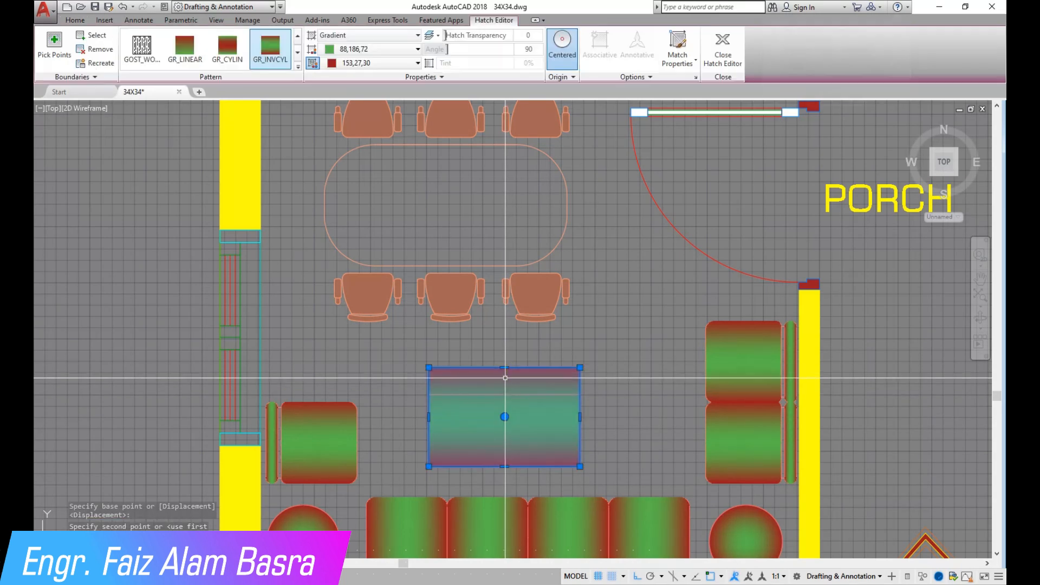
left_click(504, 367)
left_click(504, 394)
key("Escape")
scroll(621, 360, "down", 2)
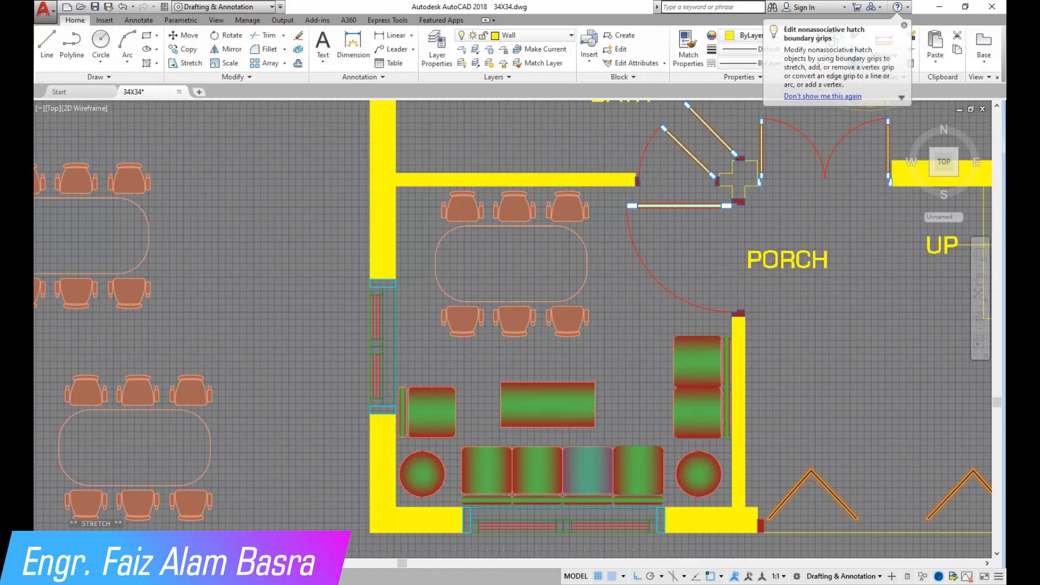
Move the centre table slightly right, in line with the four-seat sofa below it
scroll(573, 468, "up", 2)
left_click(189, 36)
left_click(622, 411)
left_click(603, 390)
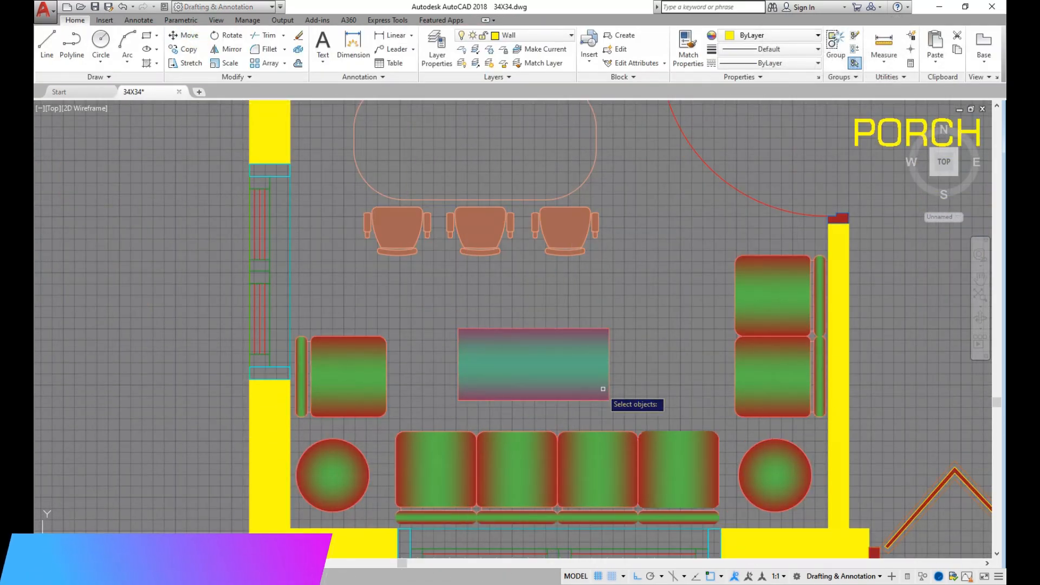
key("Return")
left_click(459, 297)
left_click(481, 295)
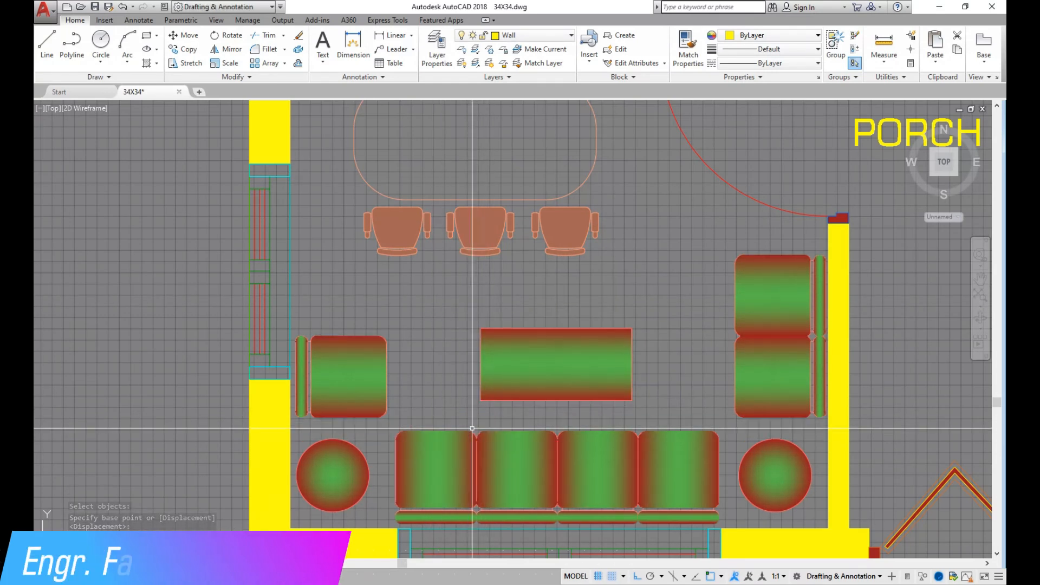
Delete the two spare dining sets lying outside the plan, left of the porch-side room
scroll(428, 411, "down", 2)
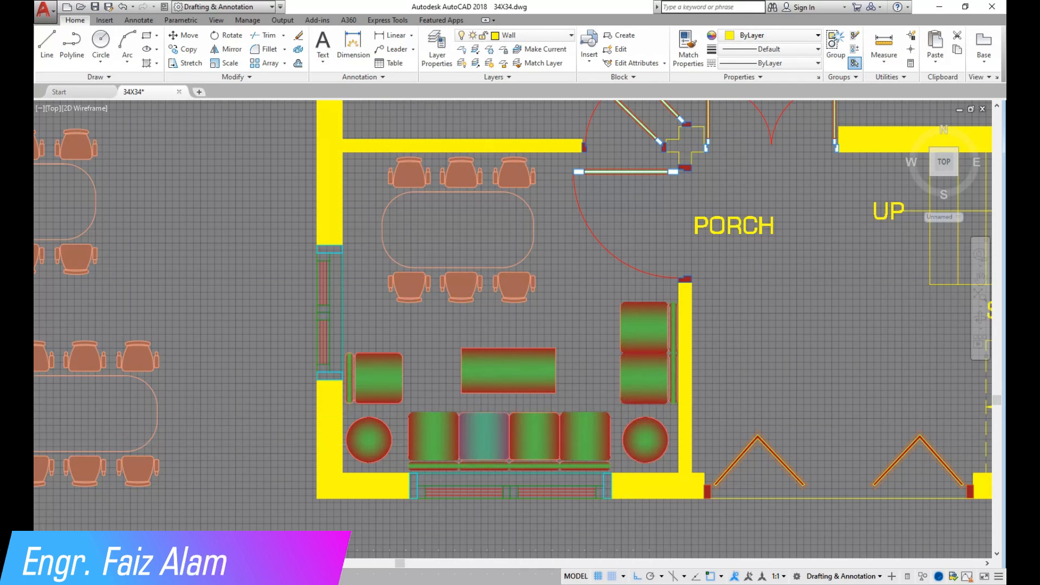
scroll(438, 450, "down", 2)
scroll(410, 391, "up", 2)
scroll(363, 356, "down", 2)
left_click(331, 441)
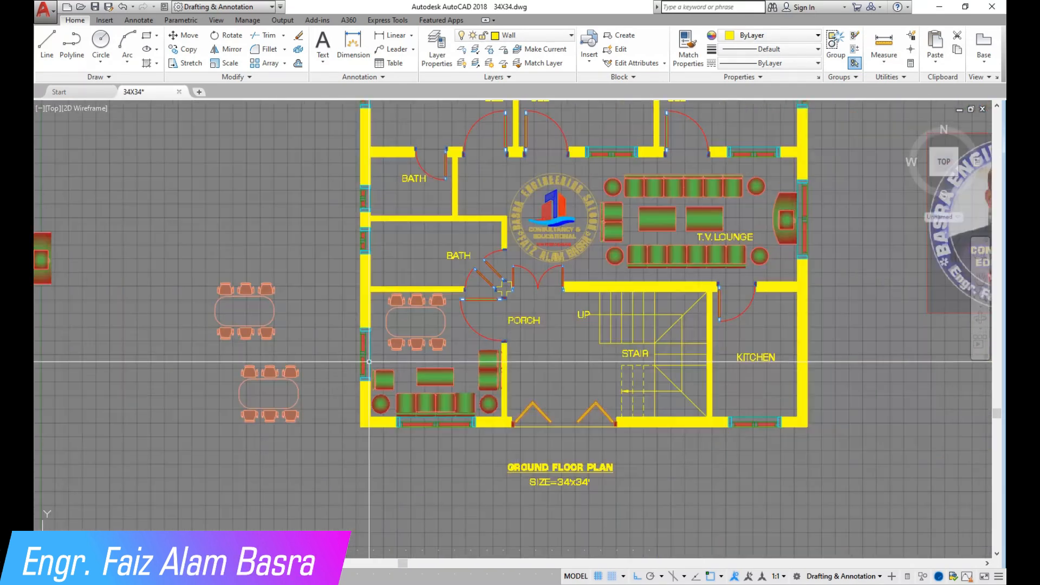
left_click(173, 247)
key("Delete")
Fill the oval dining table in the room beside the porch with a hatch
scroll(419, 248, "up", 1)
scroll(475, 269, "up", 2)
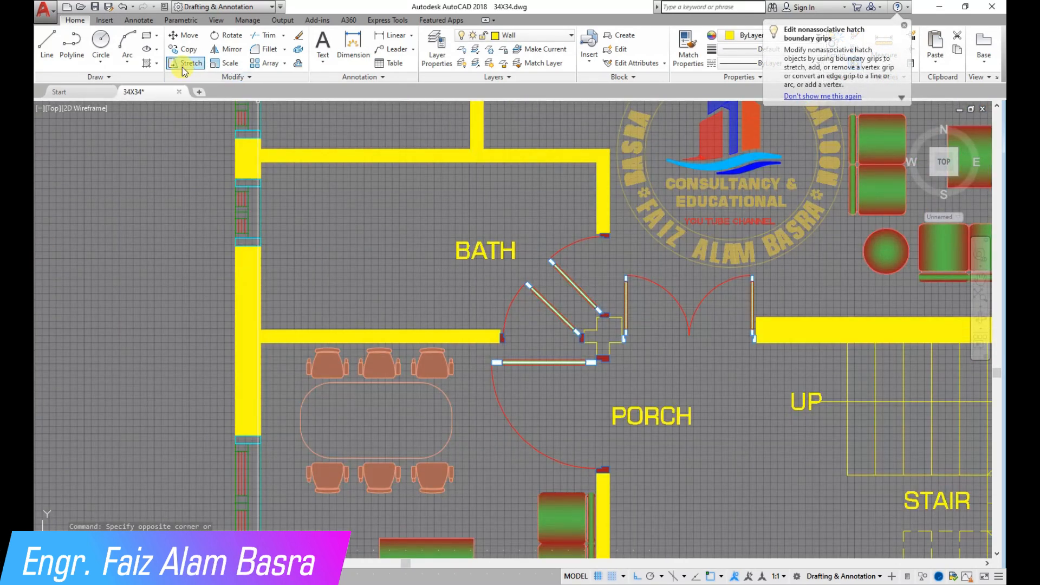
type("h")
key("Return")
left_click(364, 401)
key("Return")
Match the oval dining table's hatch to the centre table's red-green gradient
left_click(685, 46)
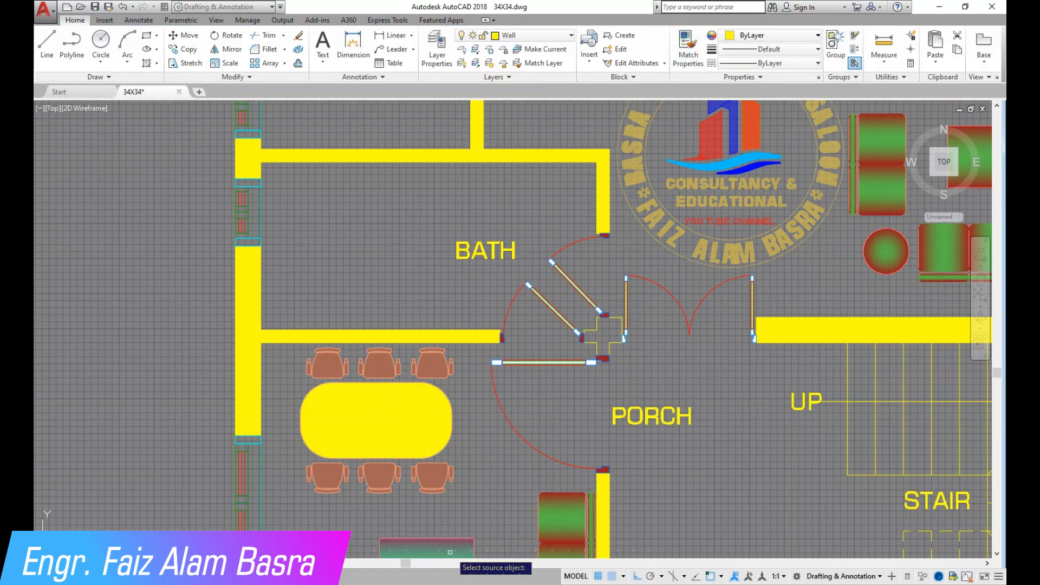
left_click(458, 547)
left_click(388, 408)
key("Return")
scroll(390, 327, "down", 3)
scroll(390, 360, "up", 4)
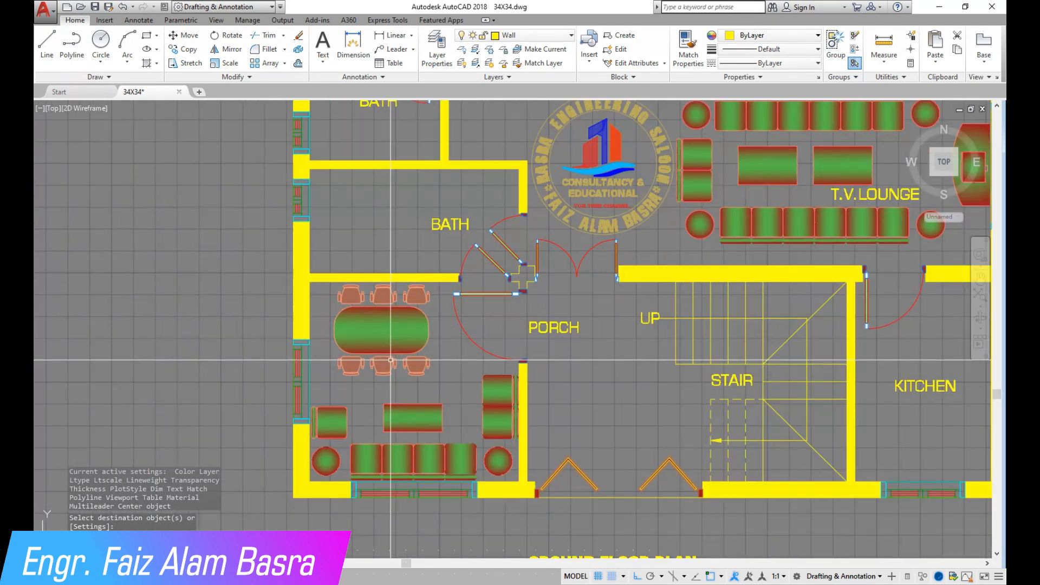
scroll(390, 359, "down", 2)
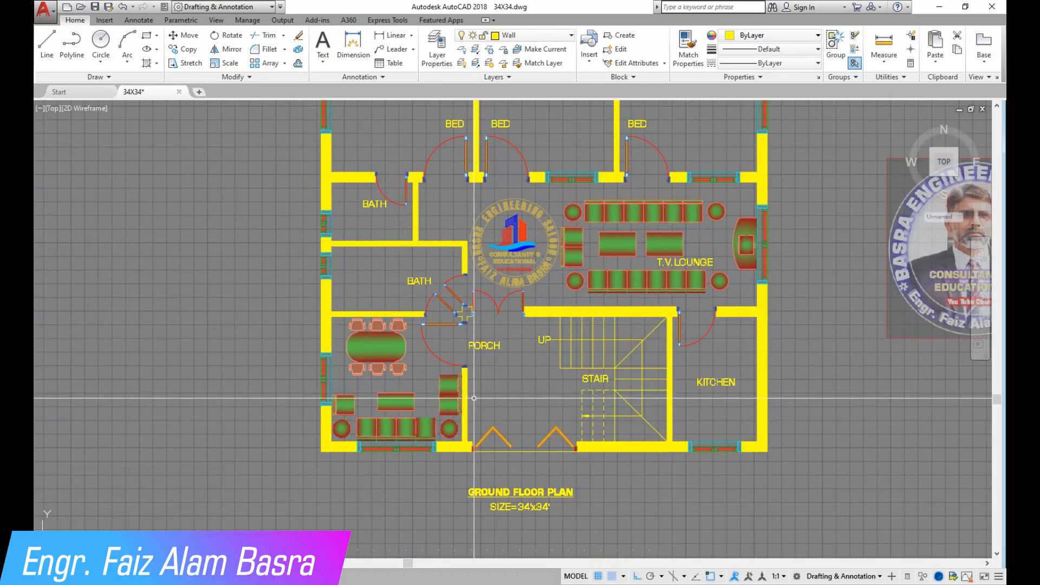
Delete the spare lounge furniture group standing outside the plan on the left
scroll(501, 417, "down", 2)
left_click(301, 408)
left_click(70, 258)
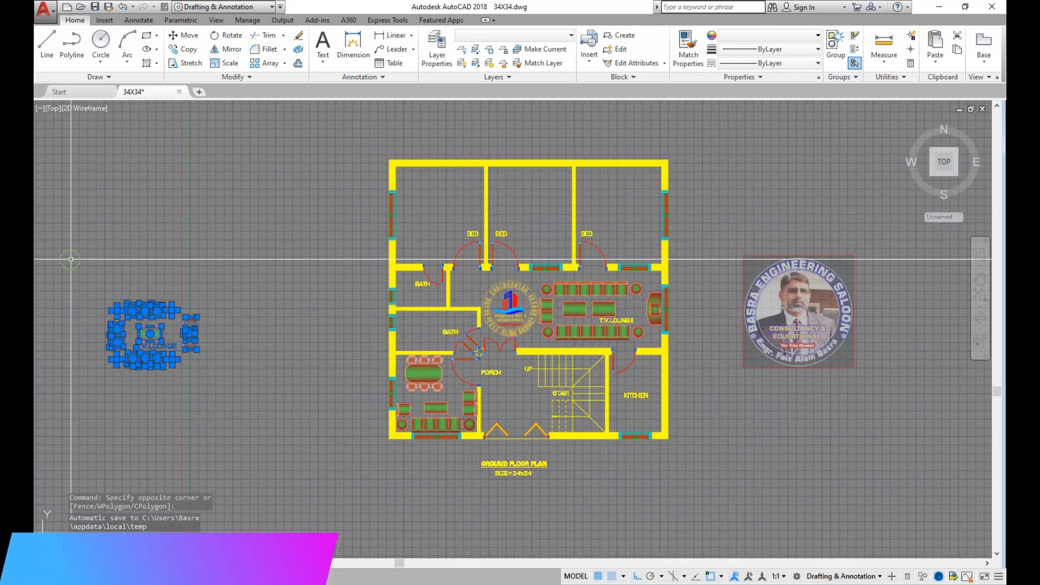
key("Delete")
Match the hatches of the six dining chairs to the gradient of the left round table
scroll(420, 415, "up", 6)
scroll(287, 363, "down", 3)
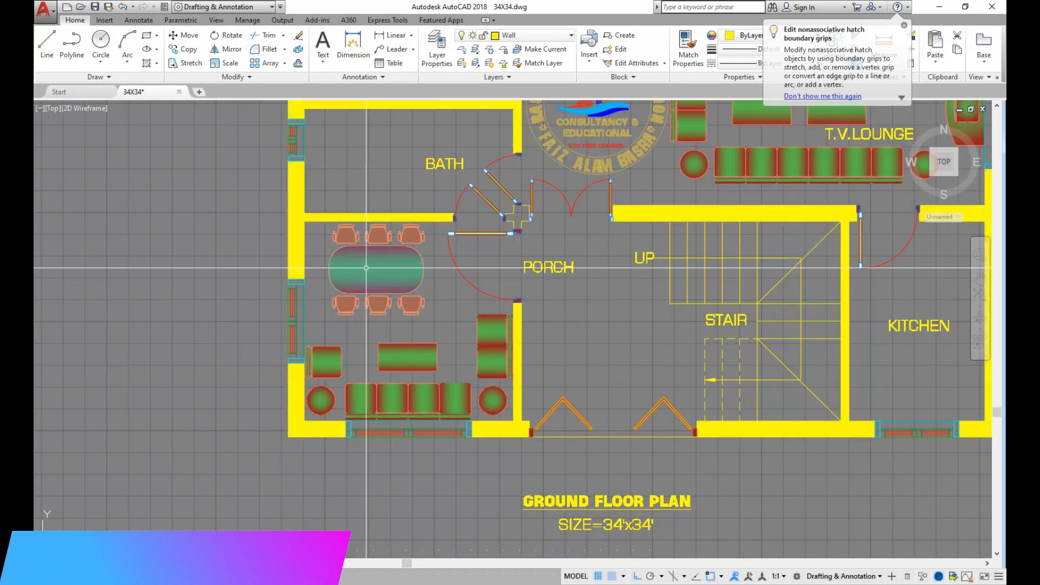
scroll(359, 272, "up", 2)
left_click(688, 46)
left_click(292, 479)
left_click(335, 329)
left_click(385, 326)
left_click(436, 325)
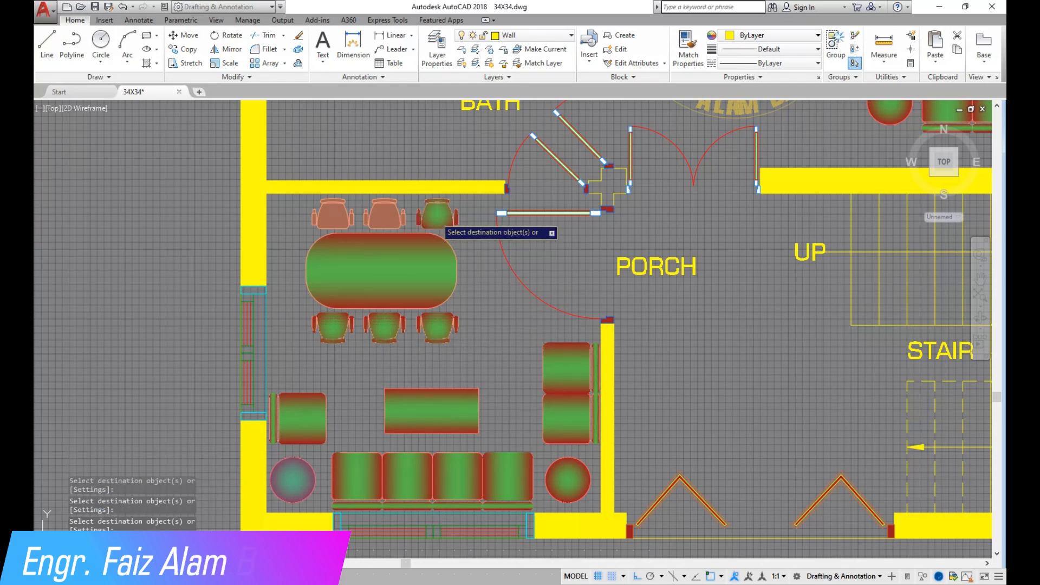
left_click(339, 216)
right_click(483, 324)
left_click(499, 335)
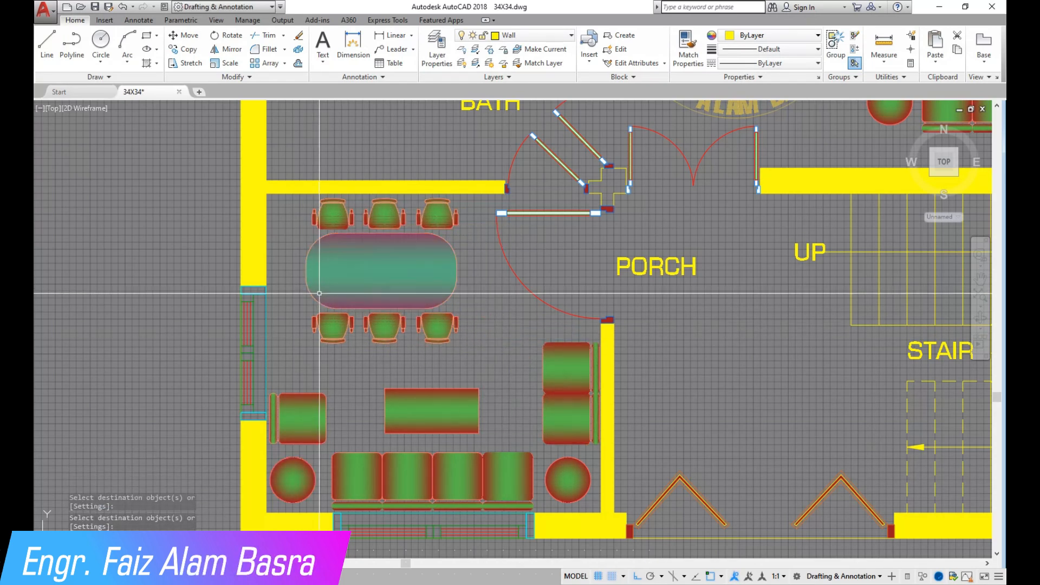
Copy the bed set with side tables, rug and chairs from the furnished reference plan to the empty area left of the 34'x34' plan
middle_click_drag(329, 300, 335, 311)
left_click(335, 311)
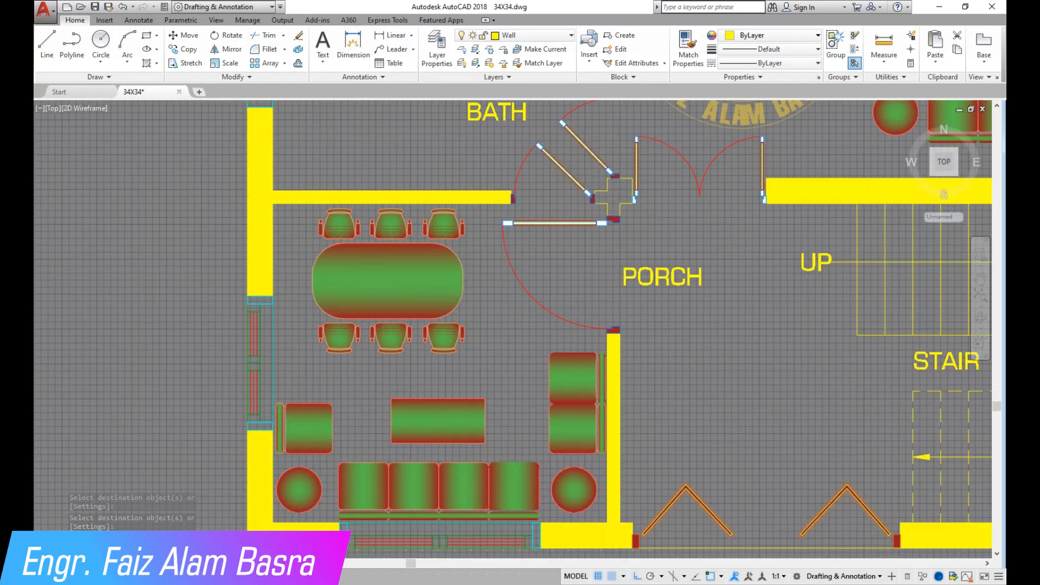
scroll(325, 357, "down", 4)
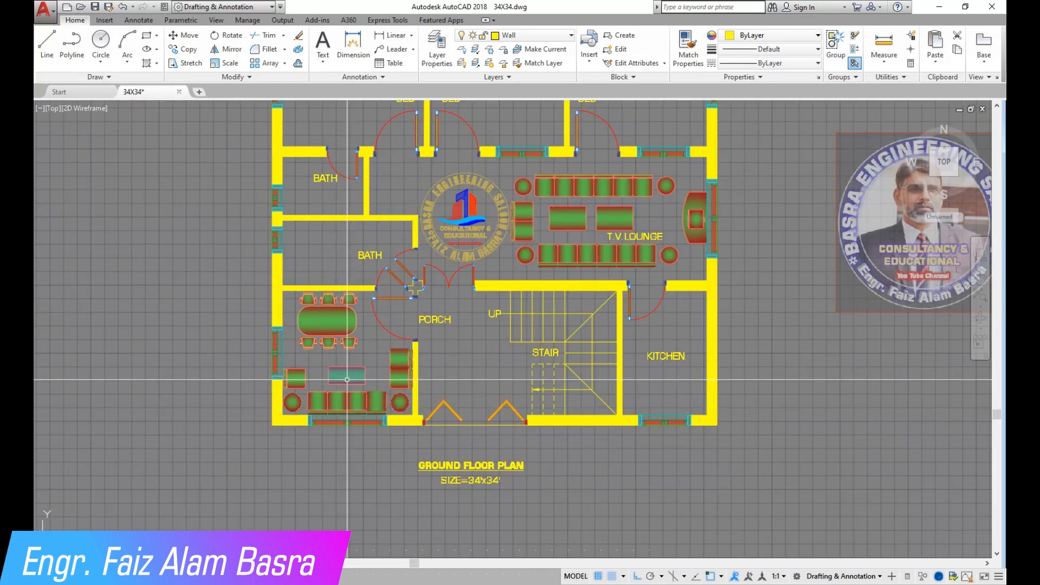
middle_click_drag(347, 380, 338, 377)
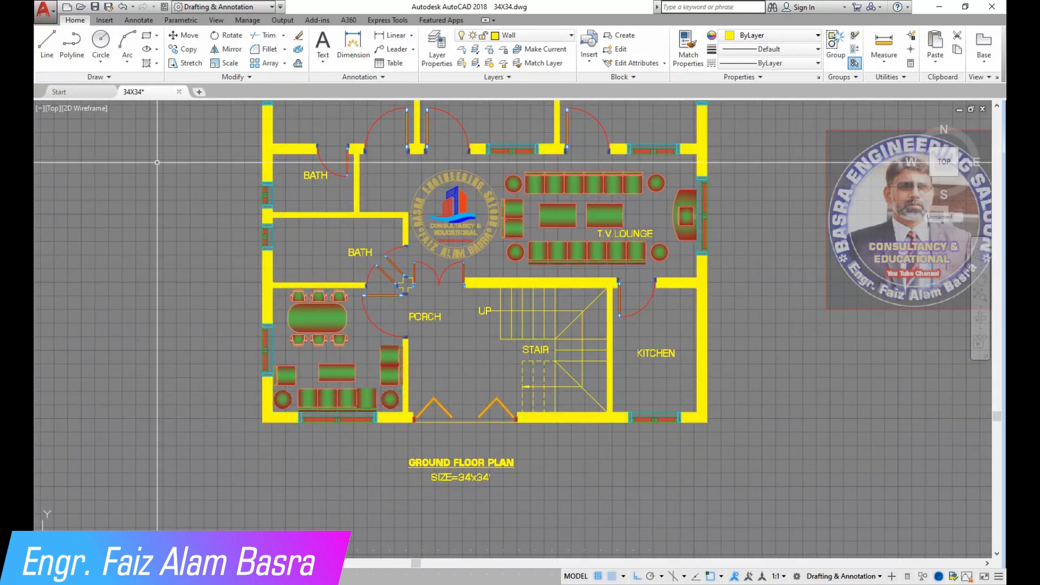
left_click(190, 50)
scroll(570, 411, "down", 9)
scroll(271, 347, "up", 10)
scroll(302, 348, "down", 2)
scroll(303, 348, "down", 4)
scroll(352, 252, "up", 10)
left_click(452, 425)
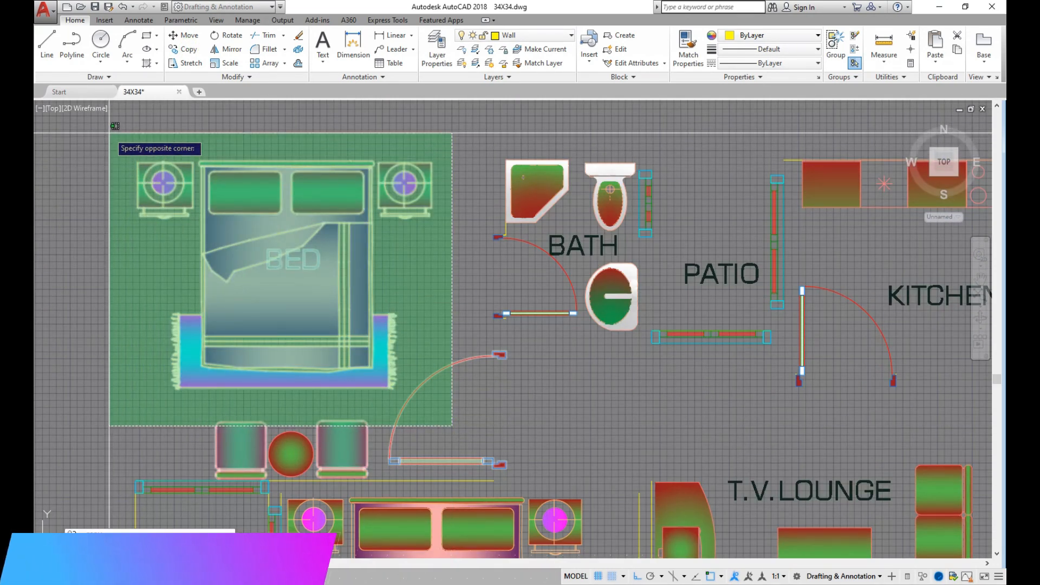
left_click(105, 129)
key("Return")
scroll(59, 221, "down", 5)
scroll(59, 221, "down", 5)
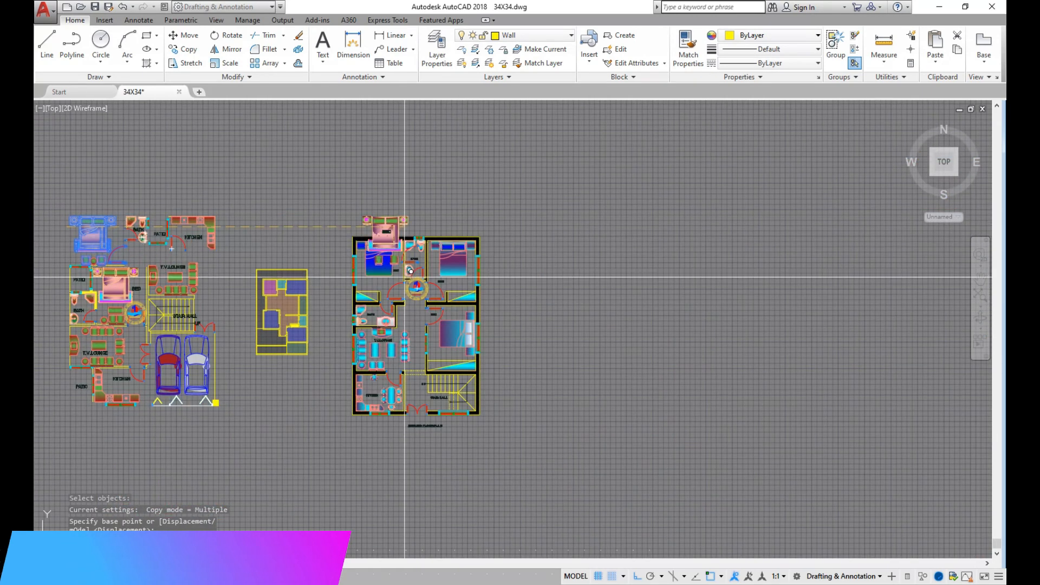
scroll(578, 196, "up", 6)
key("F8")
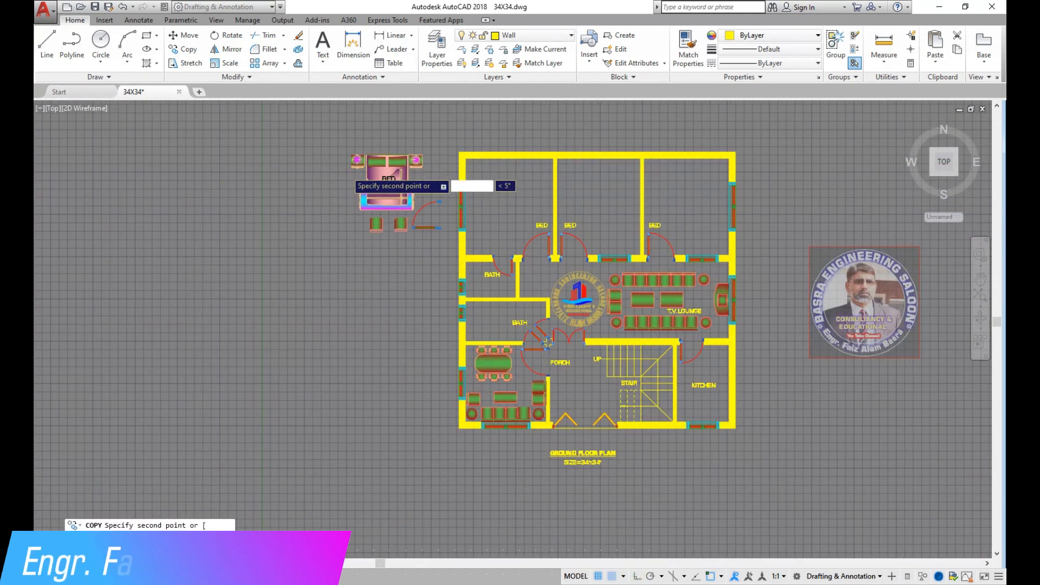
scroll(338, 173, "up", 2)
left_click(325, 176)
key("Escape")
Delete the door that was copied along with the bed set
scroll(417, 179, "up", 2)
left_click(522, 320)
left_click(494, 225)
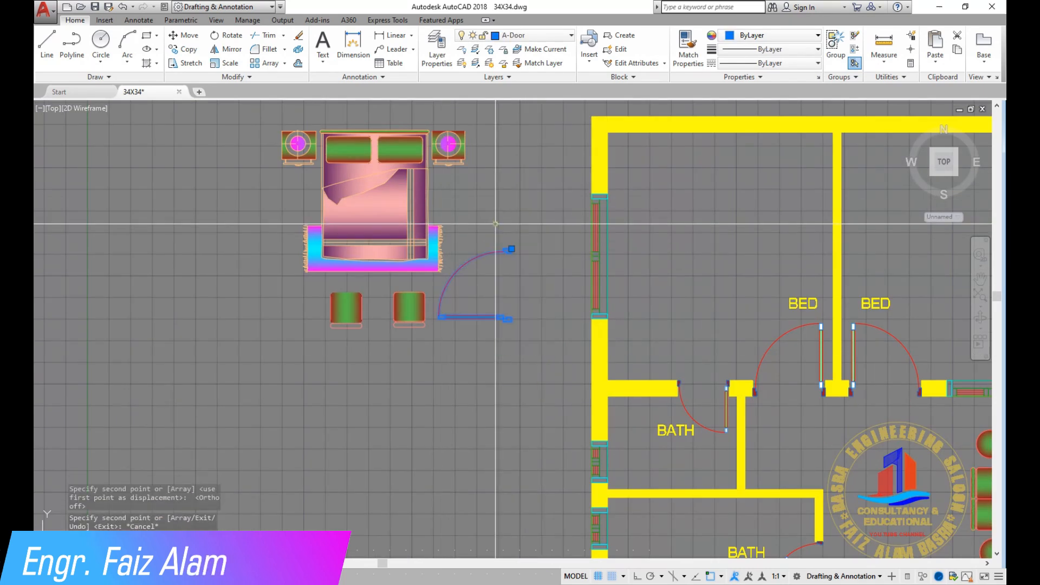
key("Delete")
left_click(490, 296)
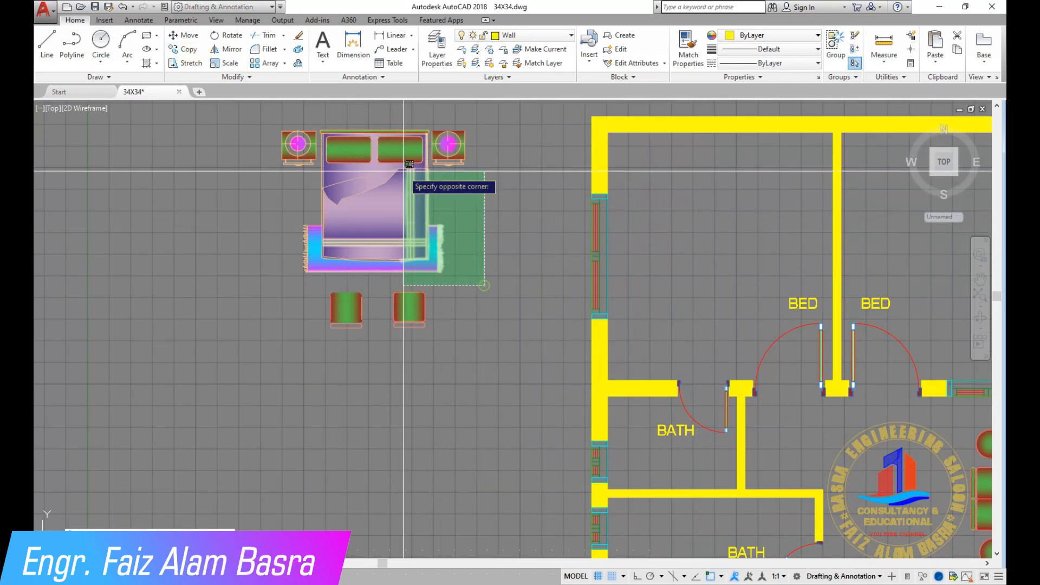
left_click(403, 170)
key("Return")
left_click(276, 198)
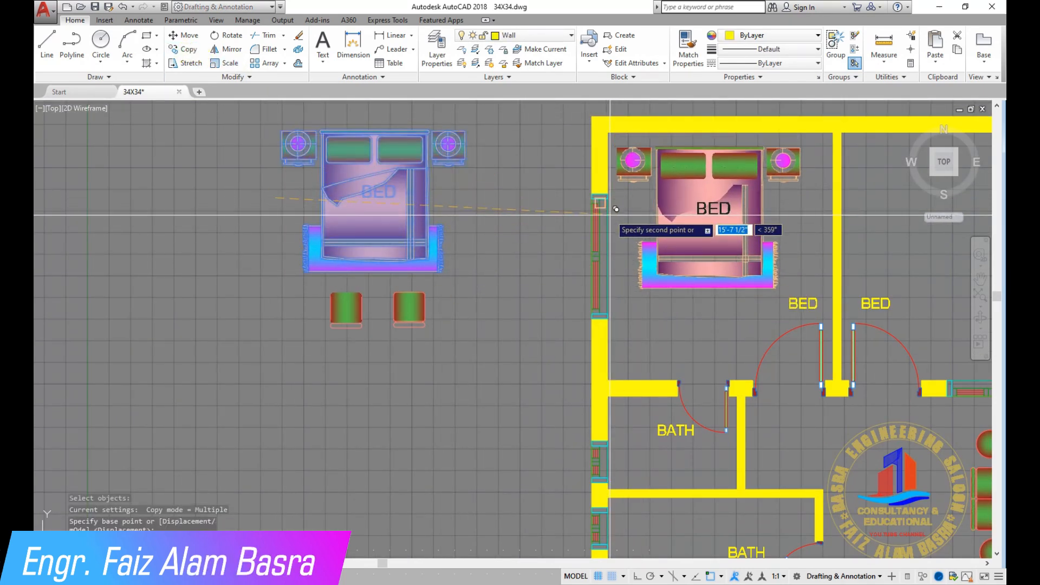
key("Escape")
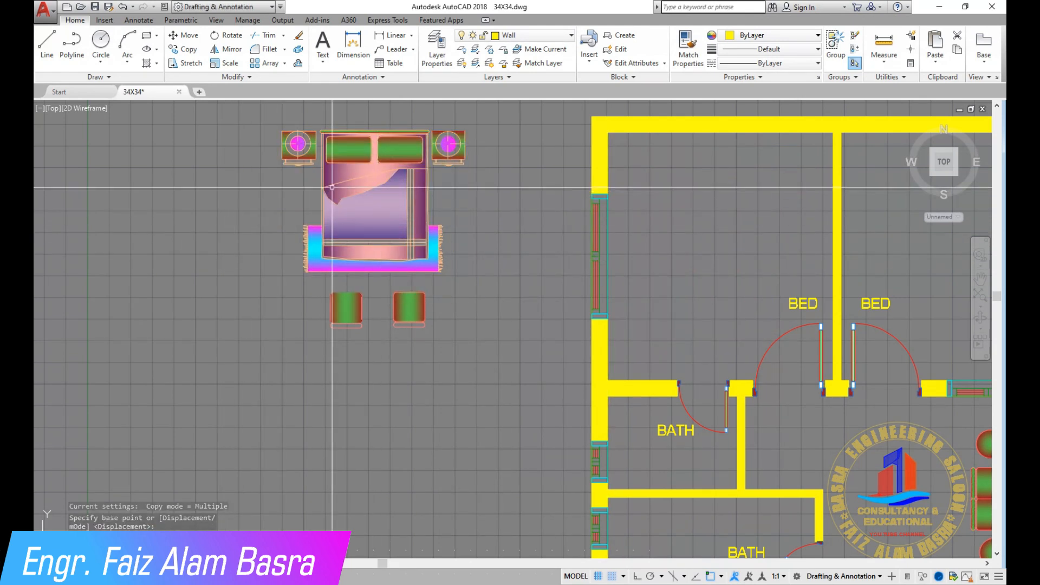
Try to offset the inner edge of the upper-left bedroom's top wall by 2'-0"
scroll(488, 124, "up", 2)
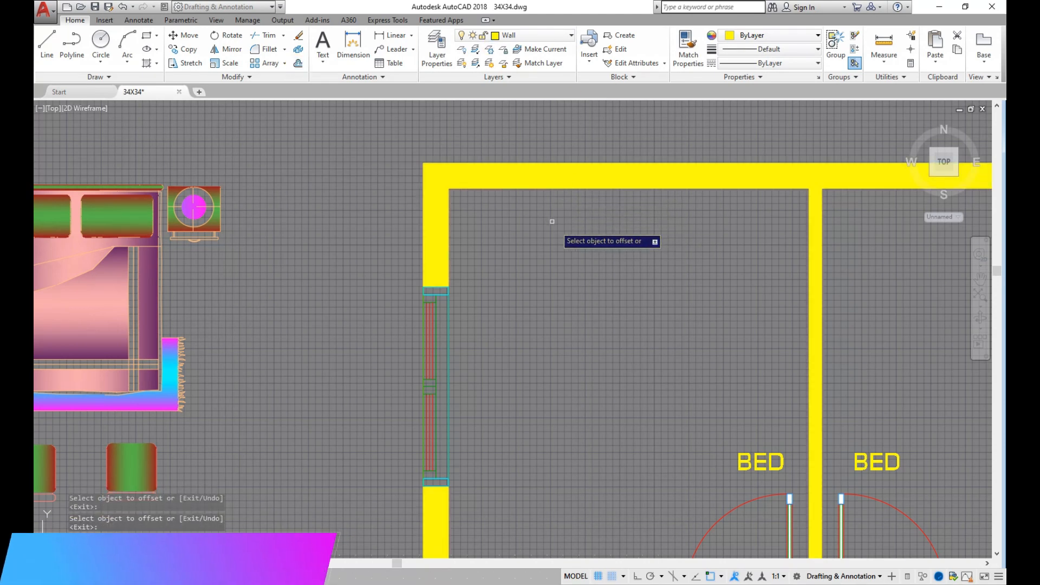
scroll(487, 200, "up", 4)
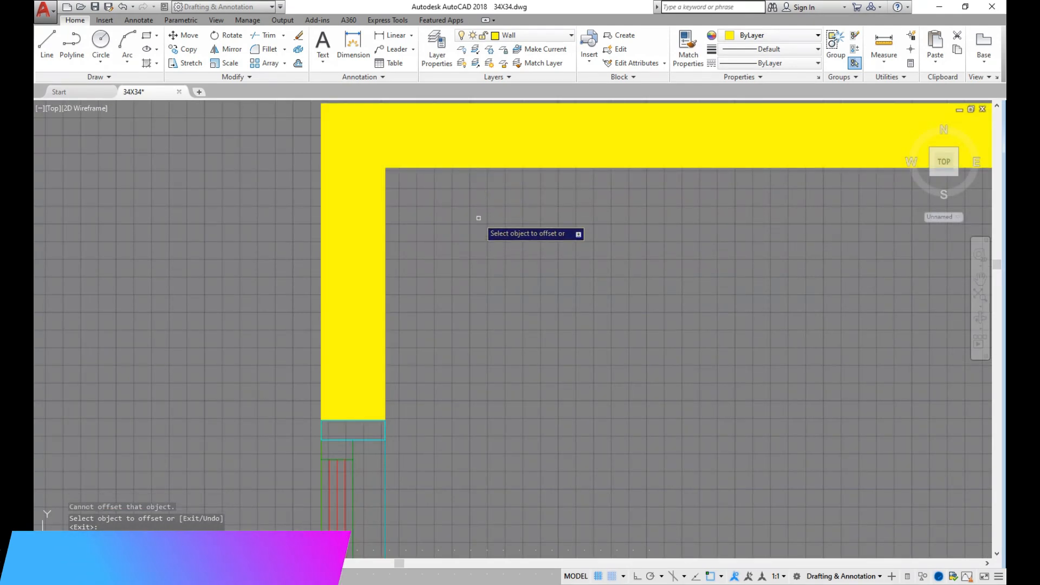
left_click(441, 197)
left_click(299, 63)
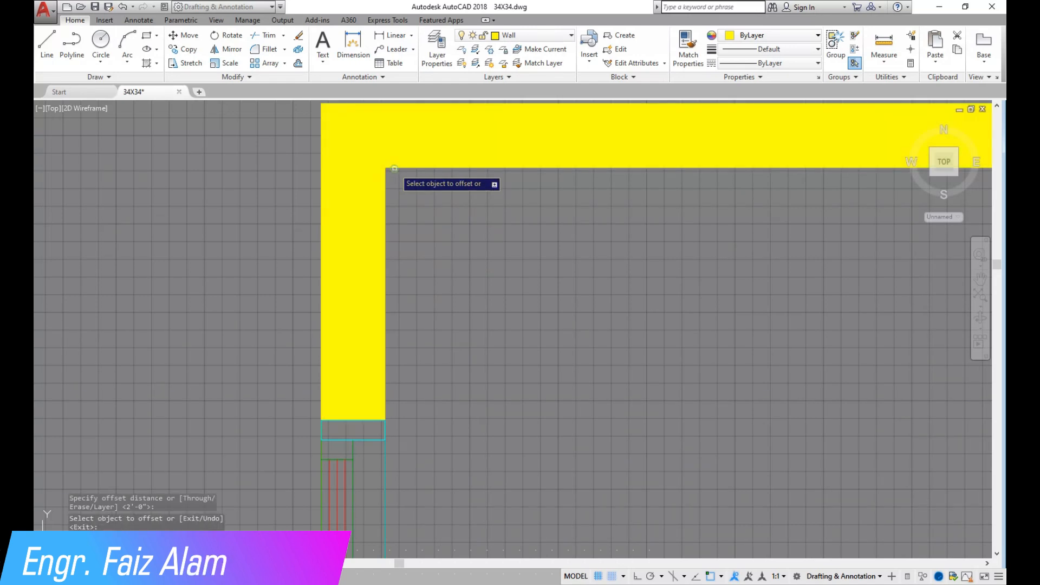
left_click(400, 160)
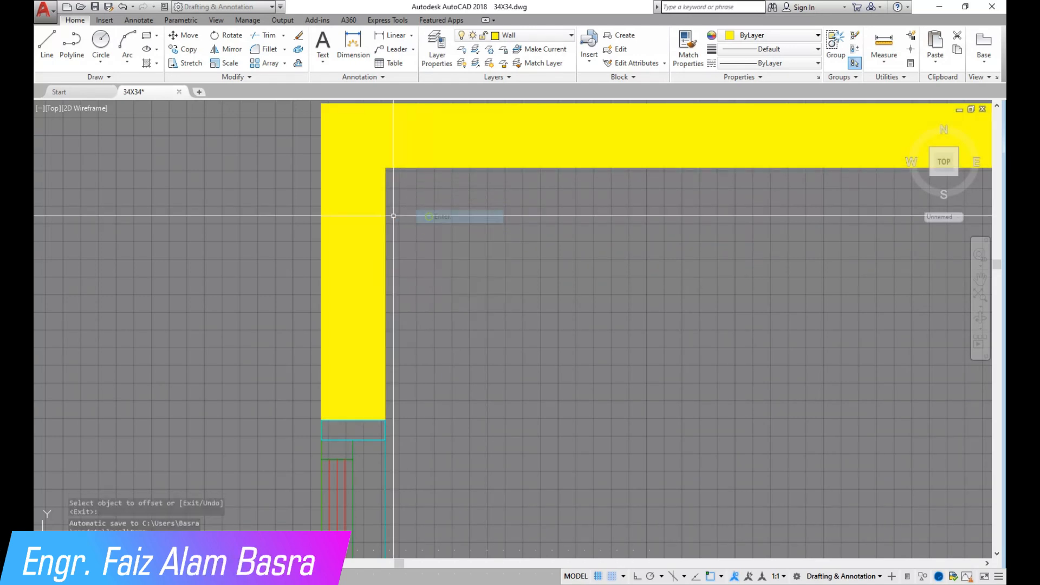
Draw a horizontal line from the upper-left bedroom's inner top-left corner leftward past the outer wall, with Ortho on
scroll(330, 205, "down", 1)
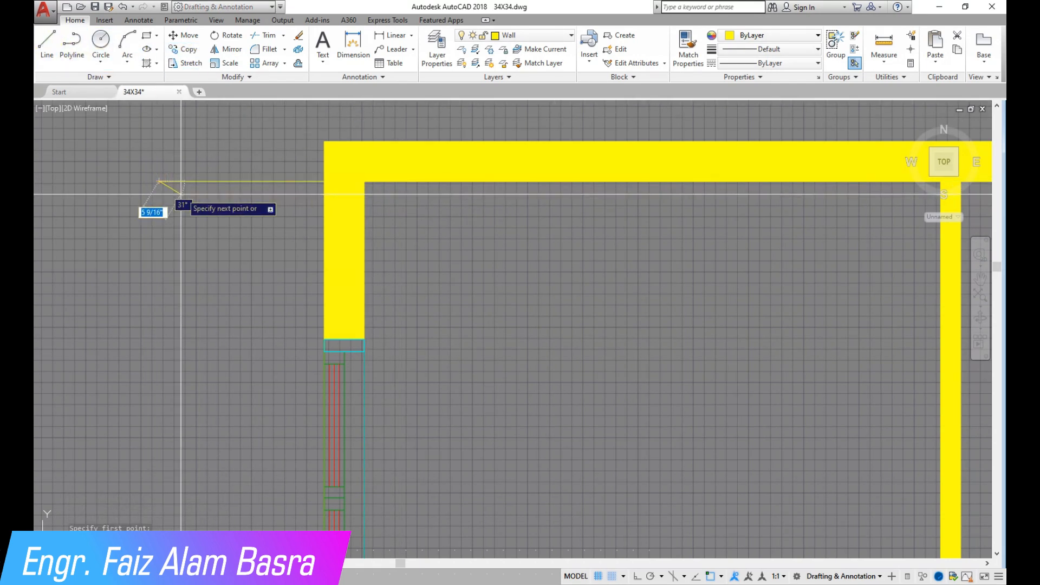
left_click(364, 181)
key("Escape")
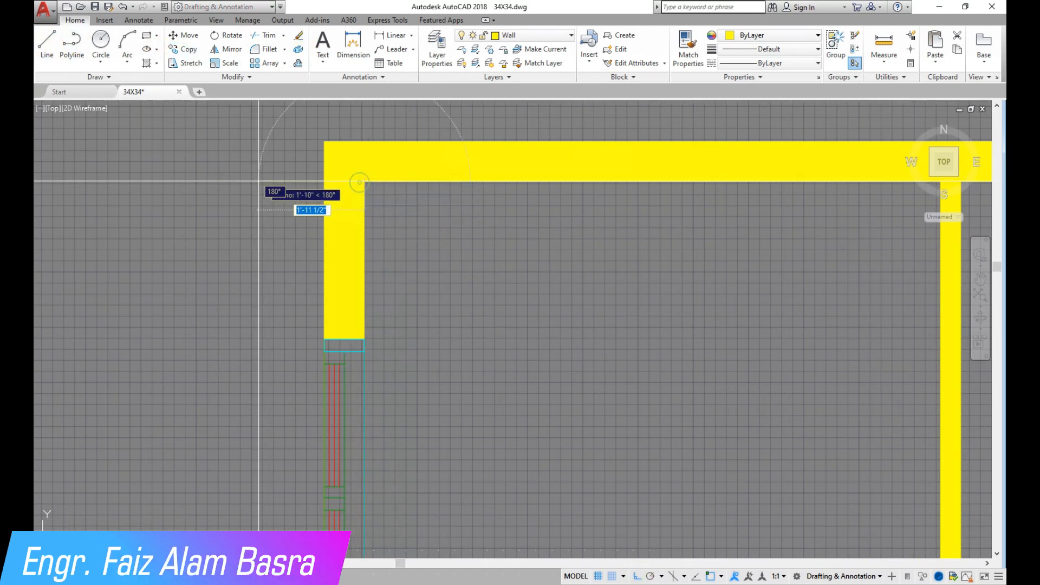
left_click(203, 180)
key("Escape")
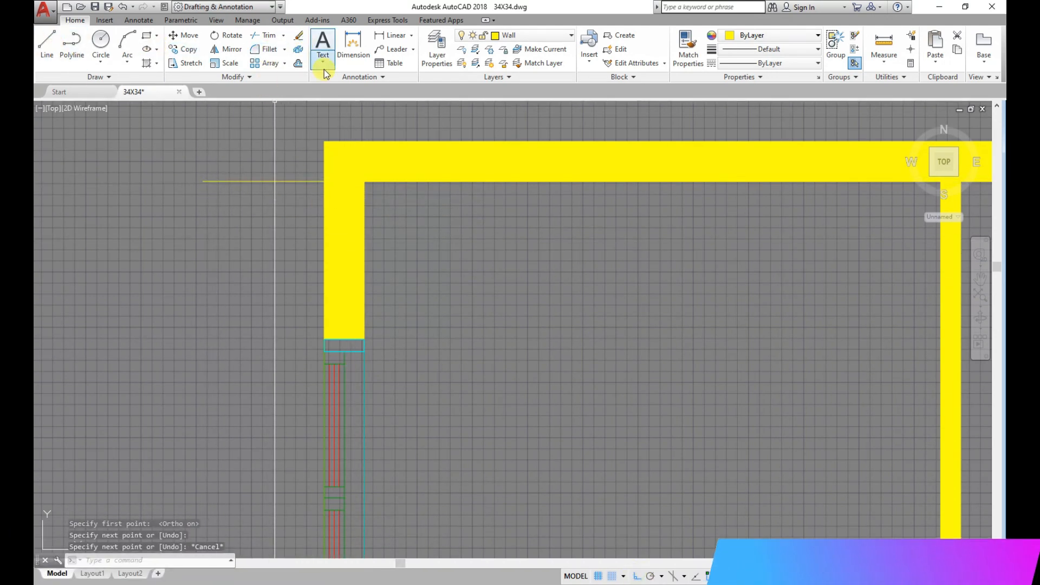
Offset the horizontal line beside the outer wall 2'-0" downward
left_click(299, 63)
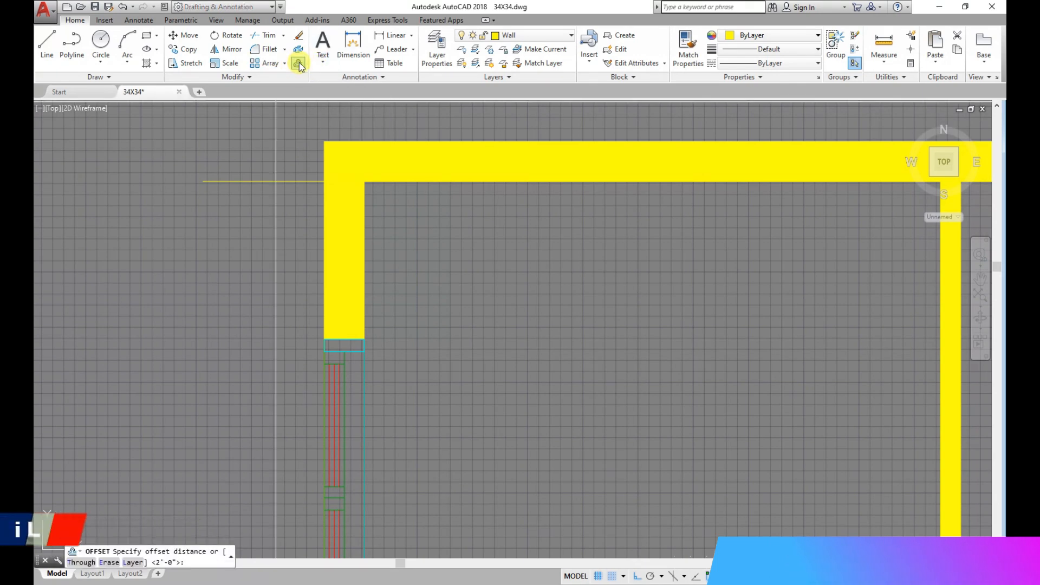
key("Return")
left_click(281, 181)
left_click(287, 265)
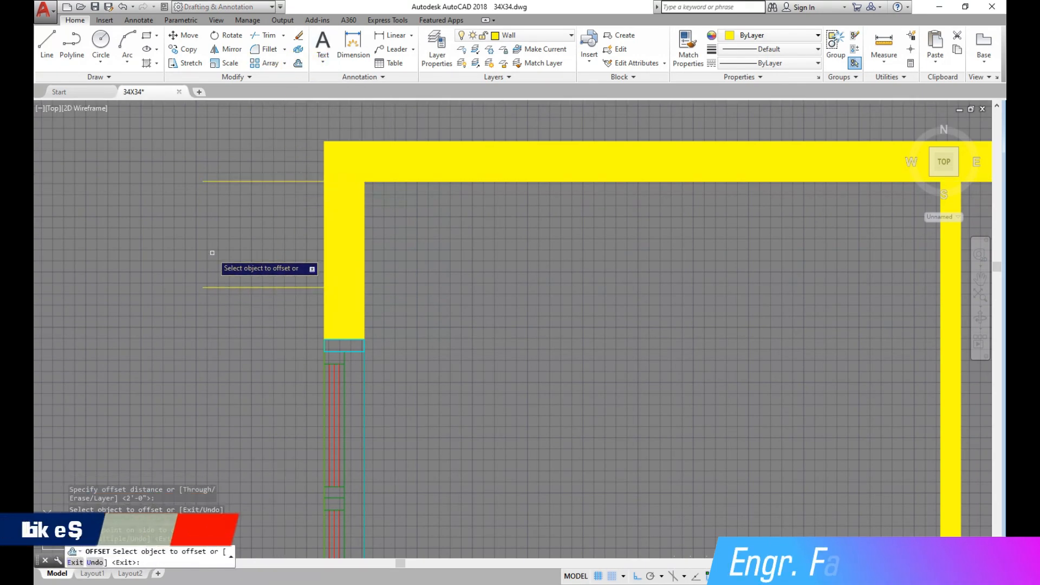
key("Return")
Draw a horizontal line across the upper-left bedroom from the outer wall at the offset line's level to the partition wall
scroll(170, 237, "down", 4)
scroll(272, 258, "up", 2)
left_click(47, 44)
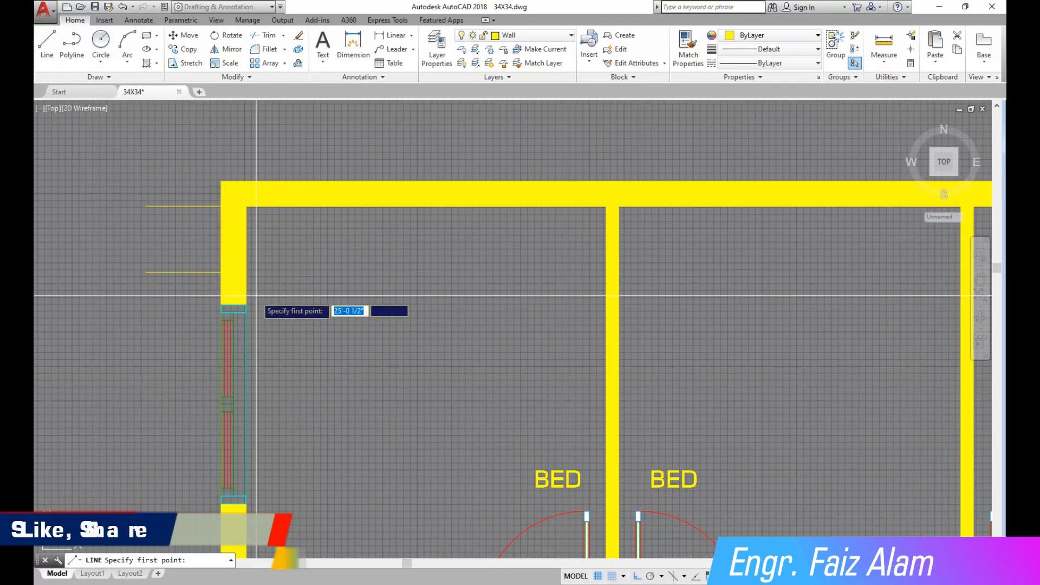
left_click(247, 272)
left_click(606, 271)
key("Return")
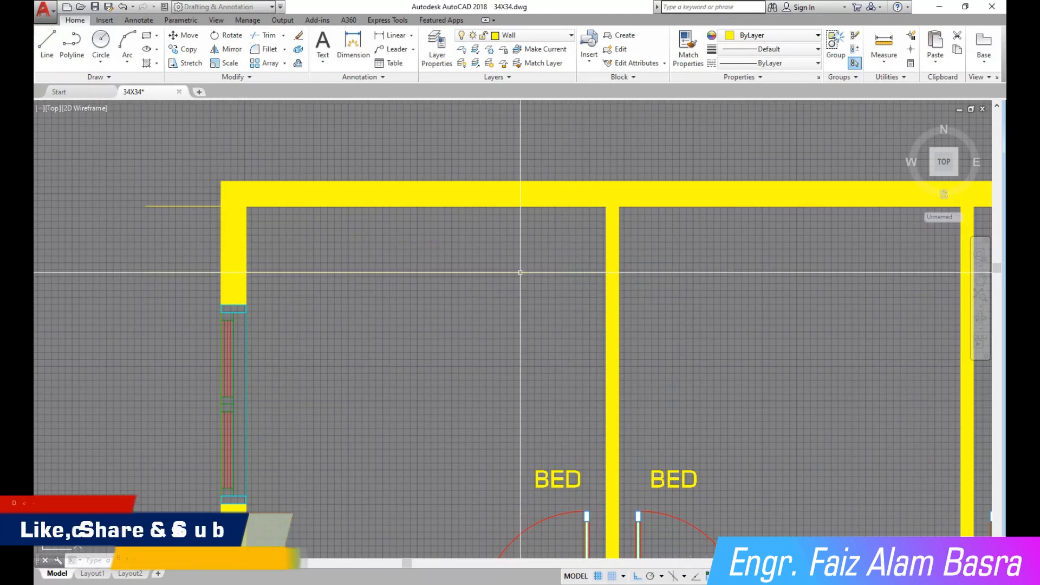
scroll(393, 256, "down", 3)
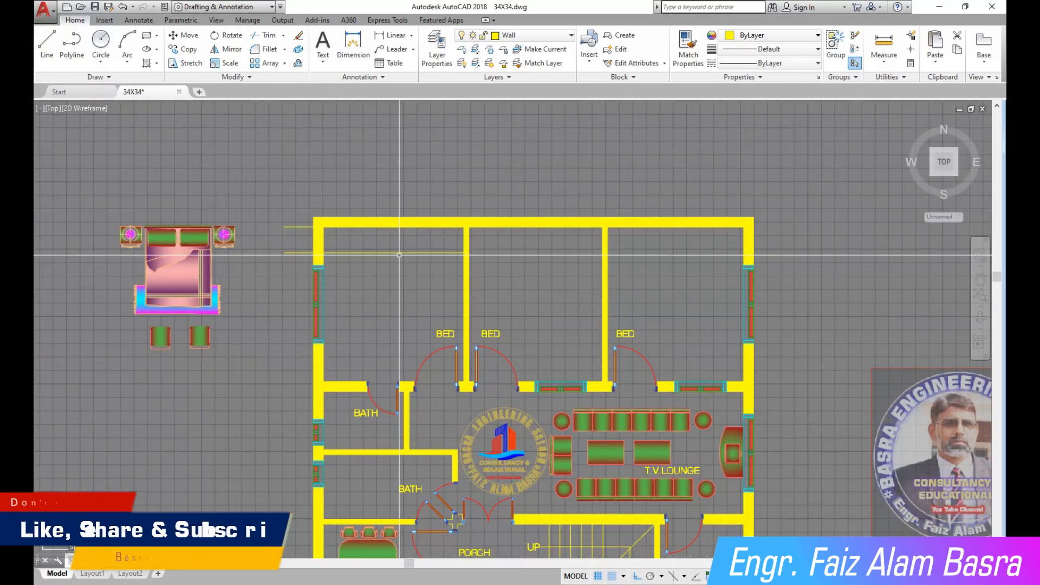
scroll(399, 255, "up", 2)
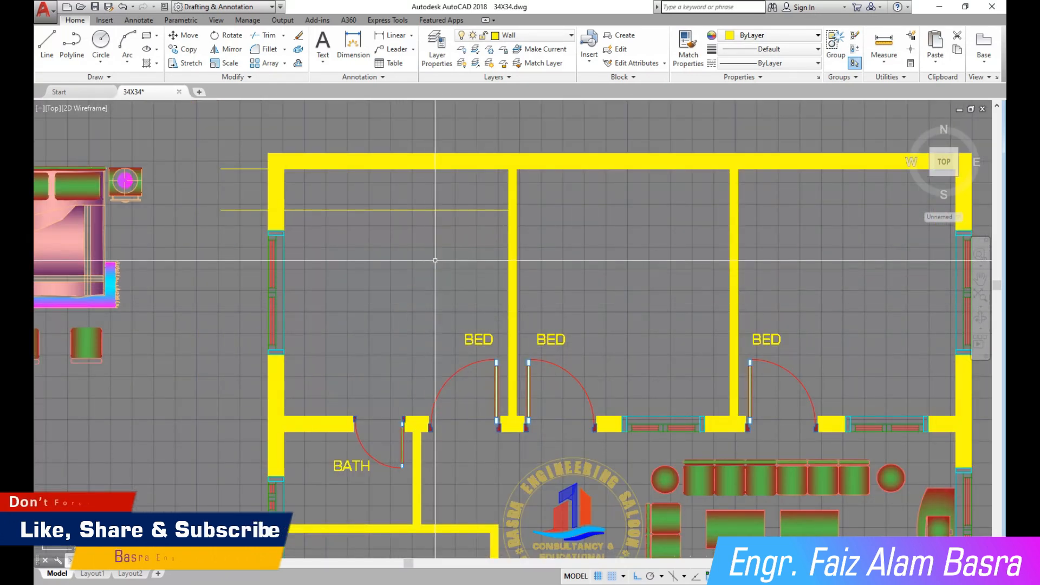
Copy the bed set with its nightstands, without the two stools, into the empty area left of the original
scroll(522, 234, "down", 2)
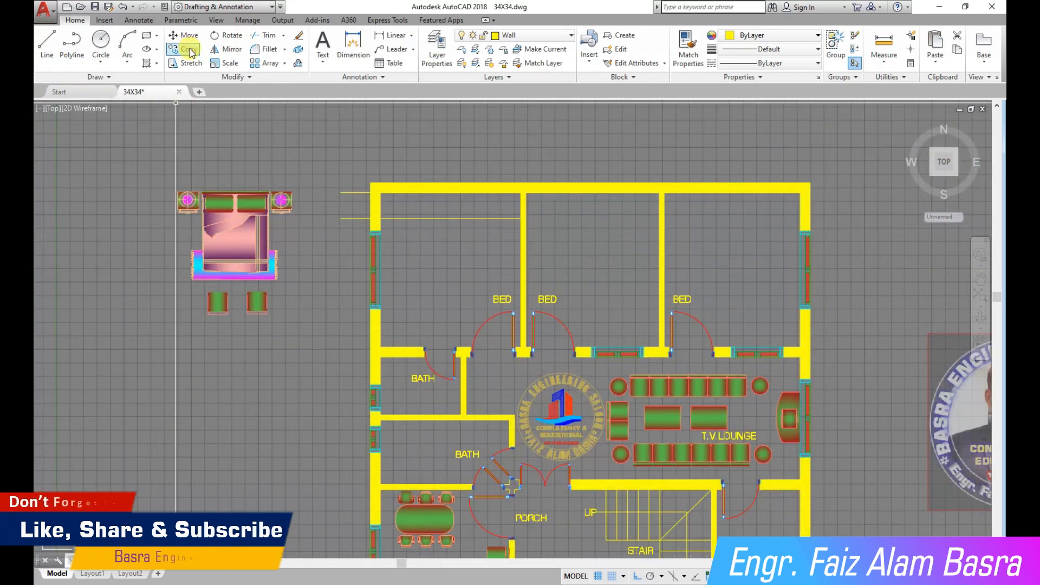
left_click(162, 165)
left_click(327, 288)
scroll(346, 217, "down", 4)
left_click(299, 291)
left_click(222, 293)
key("Escape")
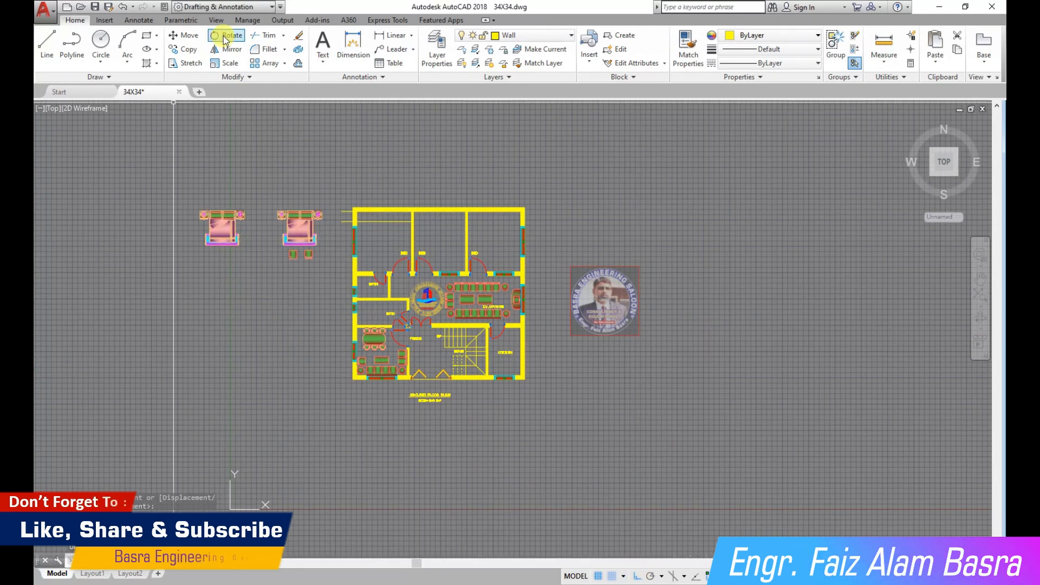
Rotate the copied bed set 90° so its headboard faces left, and delete the BED text on it
left_click(214, 236)
key("Return")
left_click(220, 245)
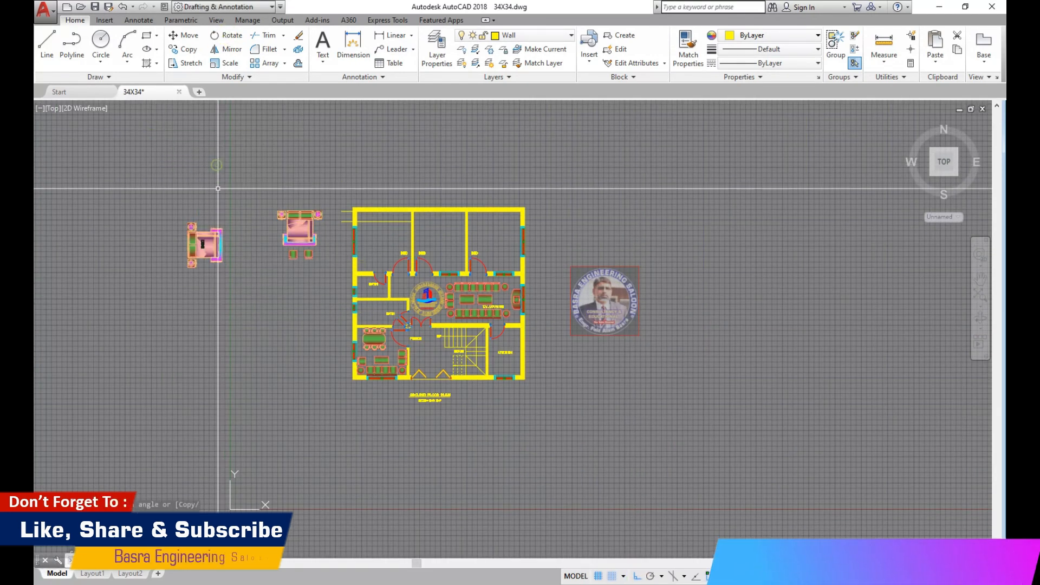
scroll(152, 214, "up", 4)
scroll(244, 283, "up", 4)
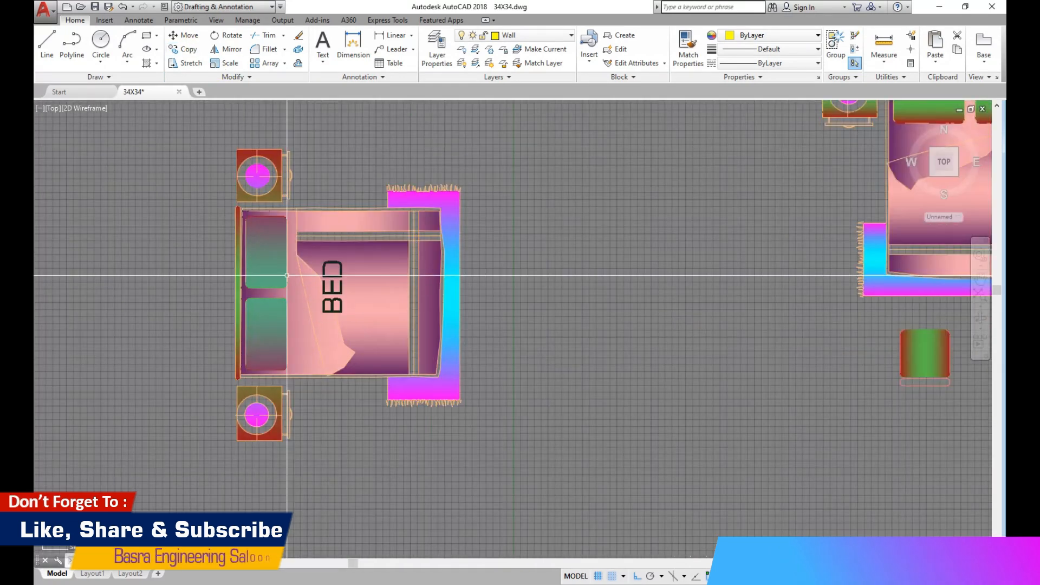
left_click(319, 185)
key("Delete")
left_click(185, 52)
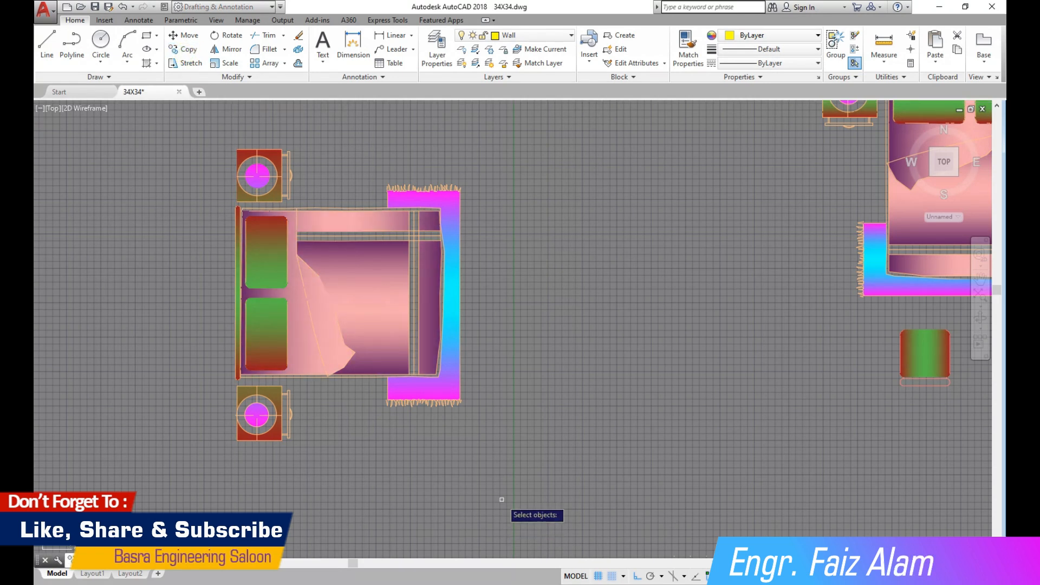
left_click(503, 512)
left_click(172, 126)
left_click(460, 295)
scroll(190, 302, "down", 4)
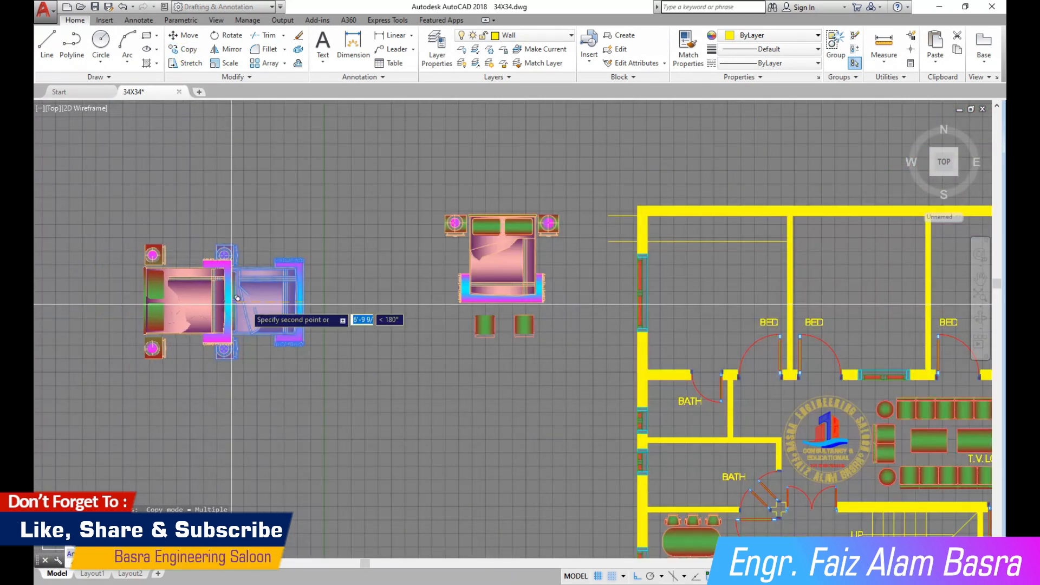
scroll(872, 299, "up", 4)
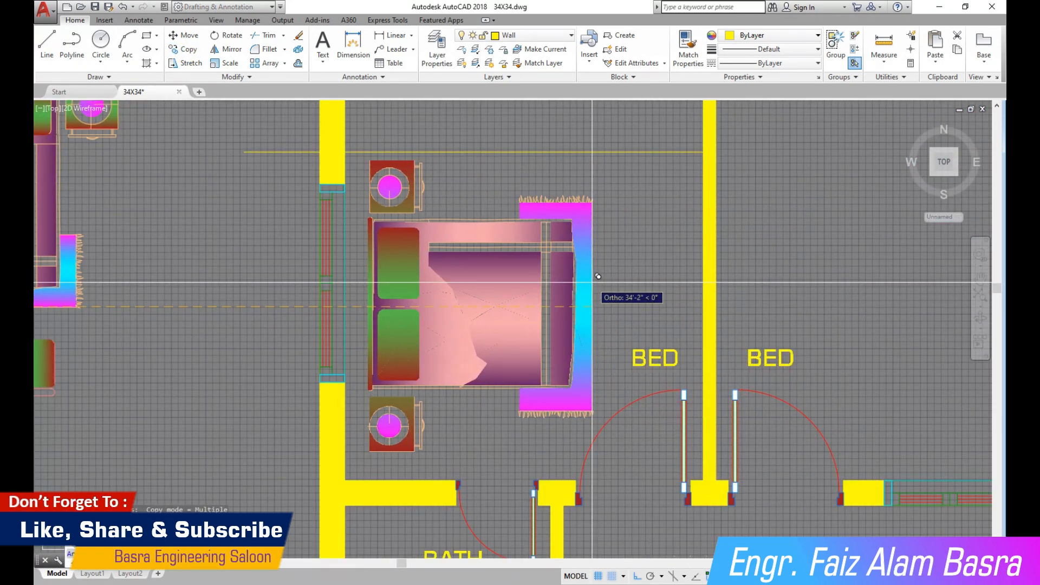
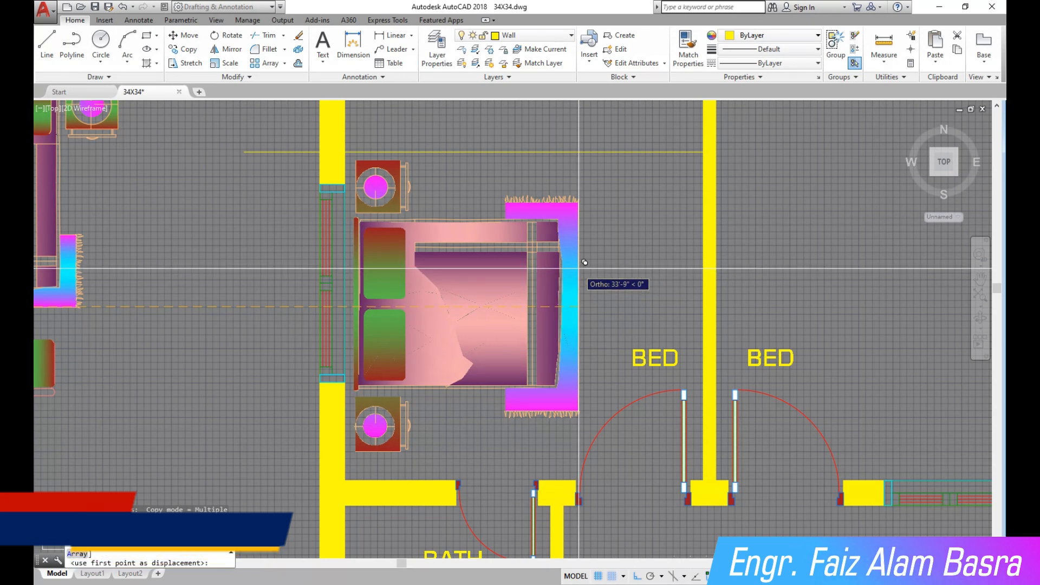
key("Escape")
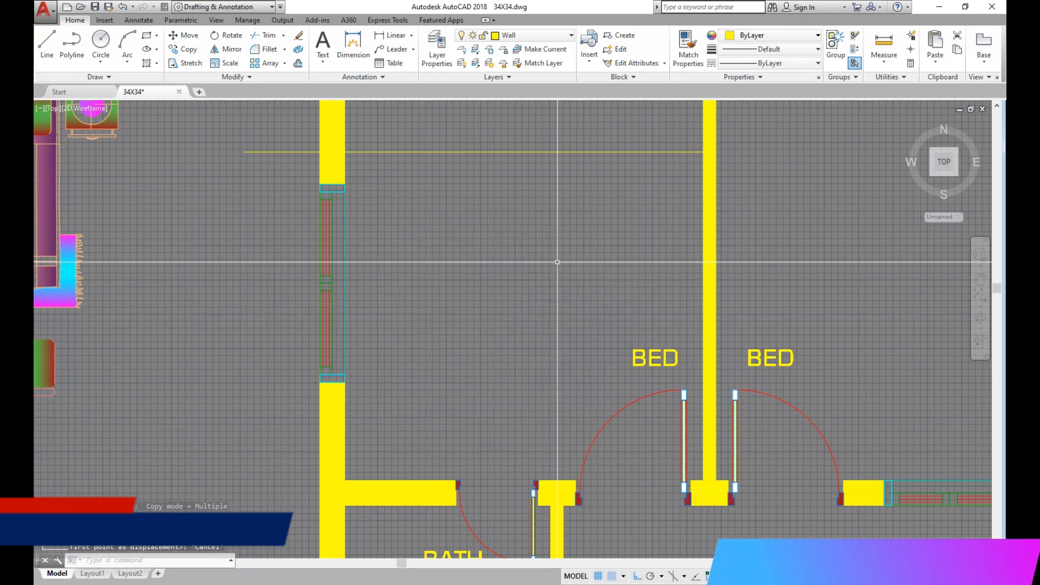
Erase the horizontal guide lines across the upper-left bedroom and beside its outer wall
scroll(536, 244, "down", 4)
scroll(547, 227, "up", 4)
left_click(610, 190)
left_click(588, 157)
key("Delete")
left_click(379, 187)
left_click(350, 157)
key("Delete")
scroll(407, 282, "down", 4)
left_click(398, 230)
left_click(376, 183)
key("Delete")
Copy the unrotated bed set with its nightstands into the upper-left bedroom, headboard against the top wall, with Ortho off
left_click(188, 49)
scroll(221, 200, "up", 2)
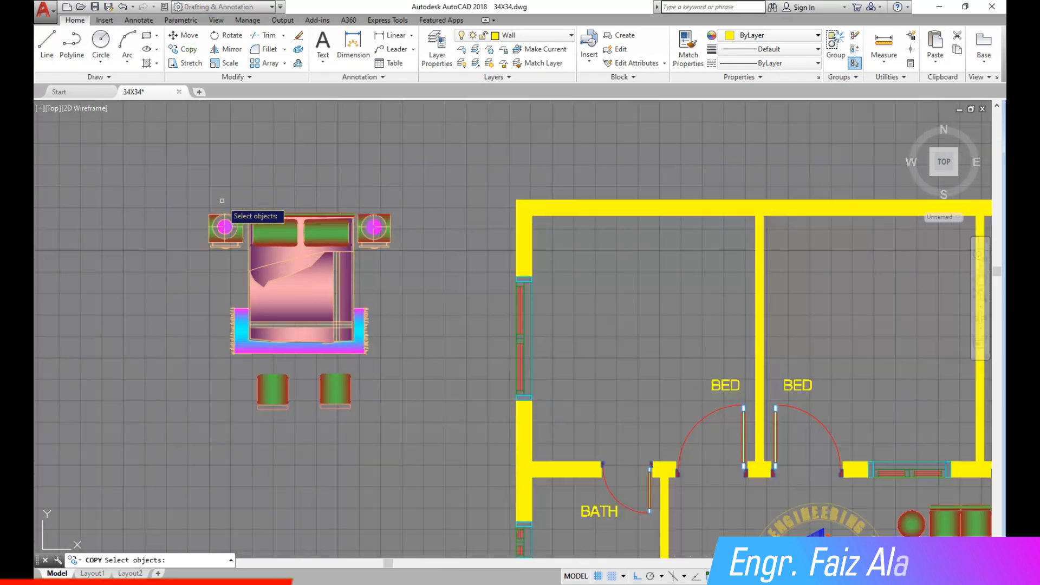
left_click(420, 369)
left_click(186, 181)
key("Return")
left_click(232, 309)
scroll(543, 298, "up", 4)
scroll(544, 298, "down", 5)
left_click(639, 576)
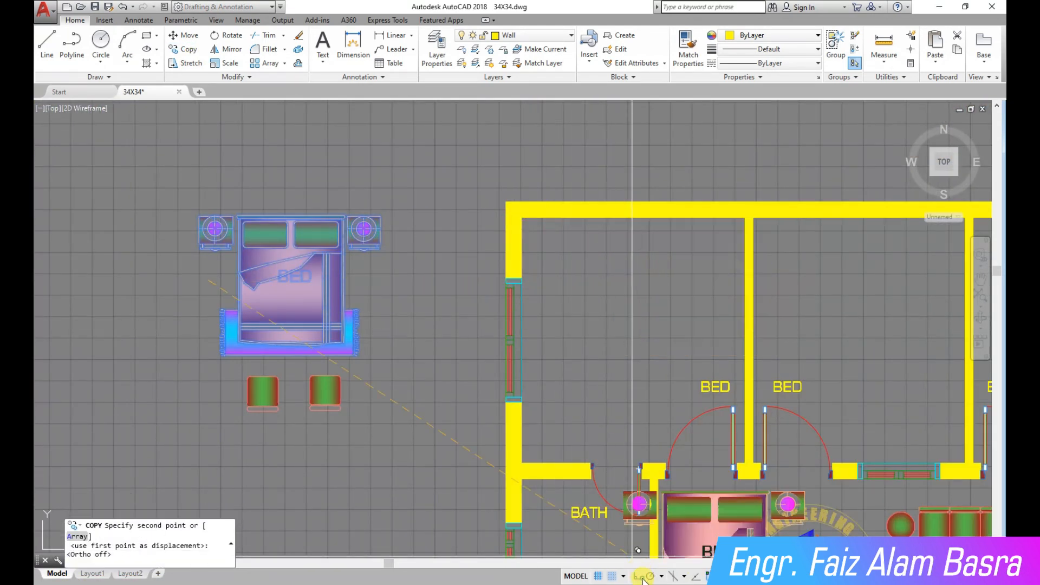
scroll(606, 320, "up", 2)
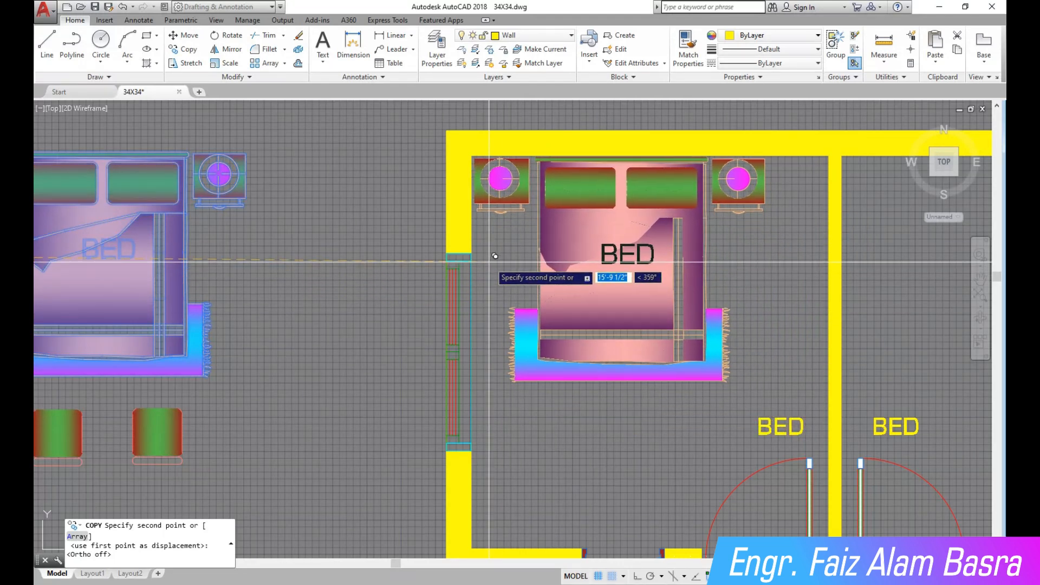
left_click(494, 255)
key("Escape")
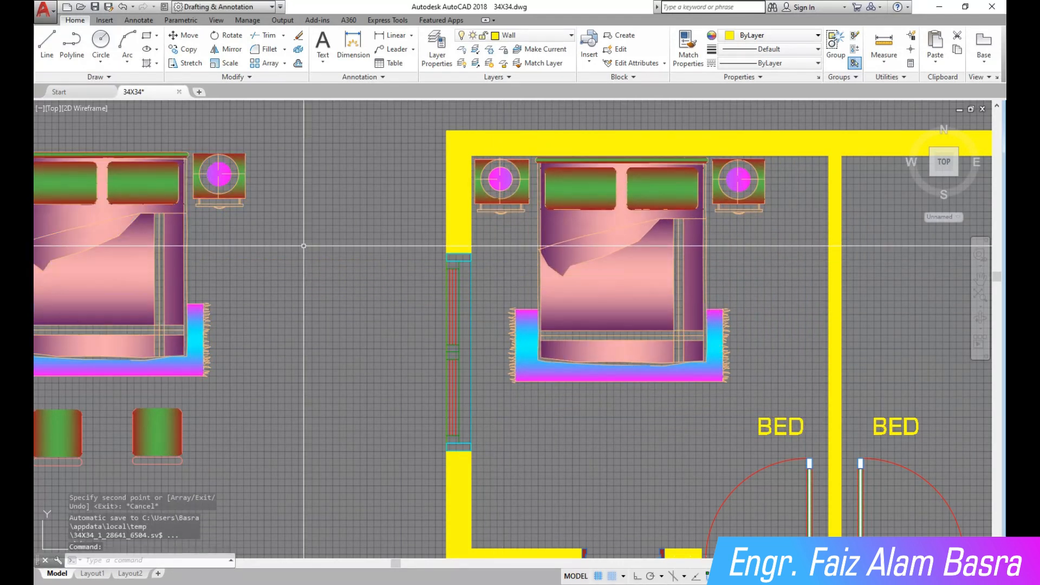
Erase the BED text on the bedroom's bed together with the blanket-fold segments around it
scroll(671, 268, "up", 4)
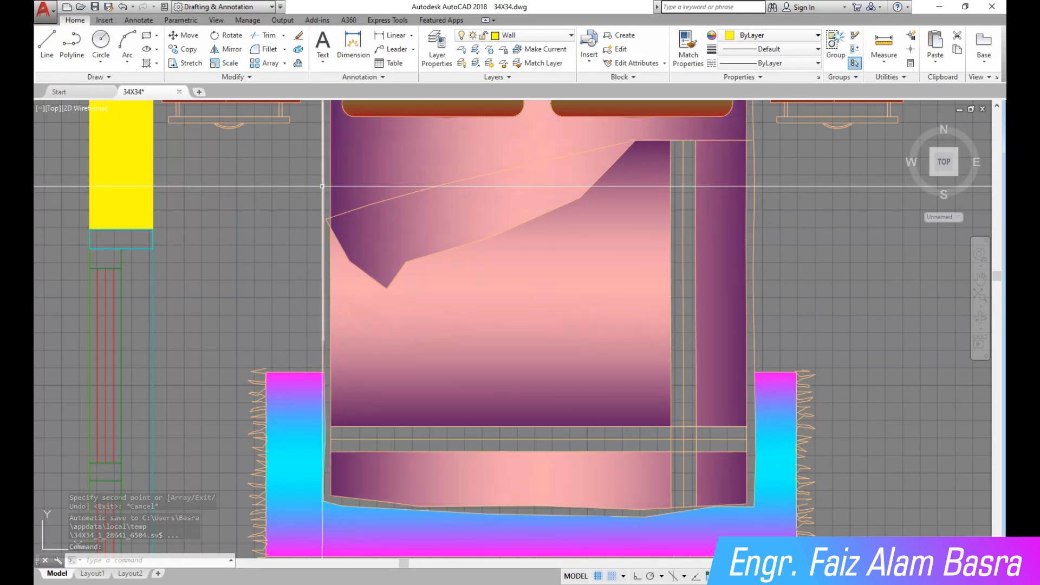
left_click(314, 192)
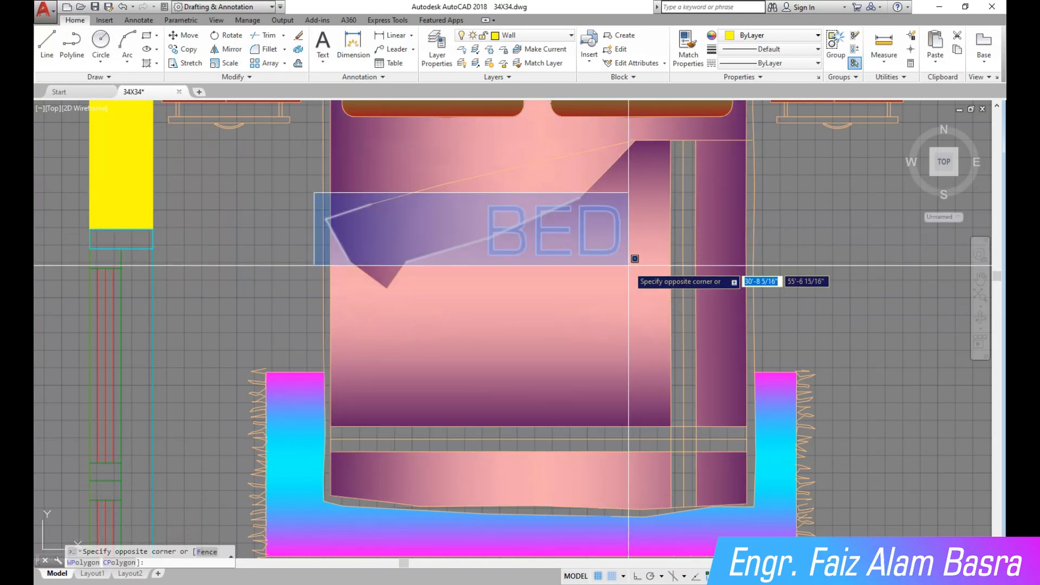
left_click(628, 263)
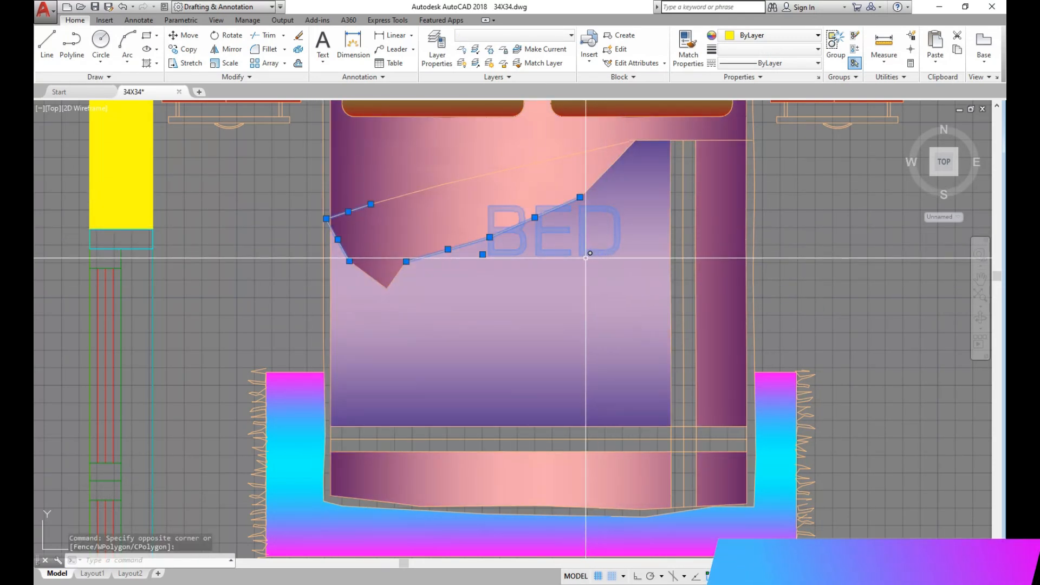
key("Delete")
scroll(453, 269, "down", 5)
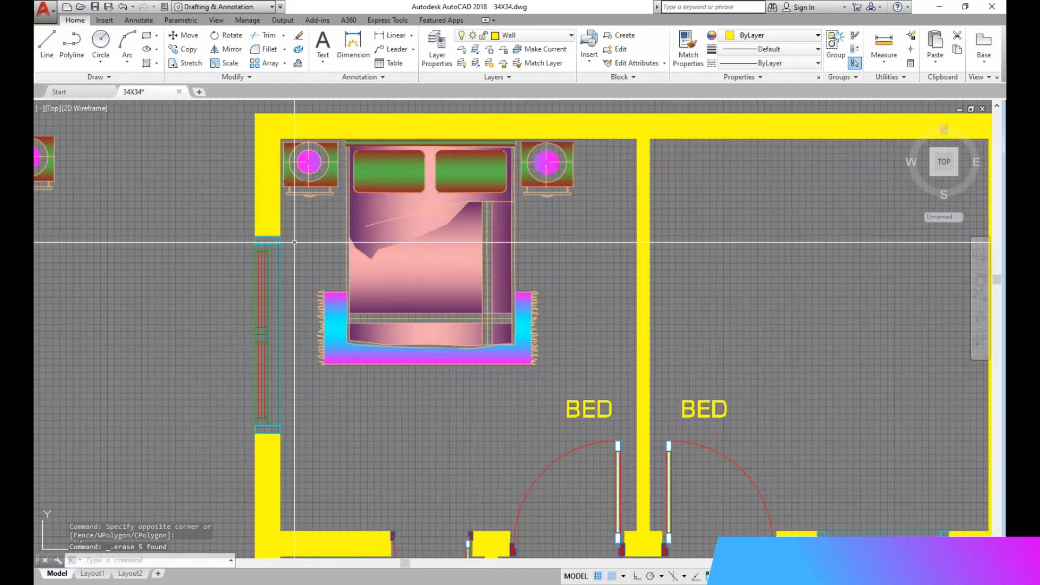
Extend the slanted blanket-fold line to the left edge of the bed
scroll(392, 258, "up", 2)
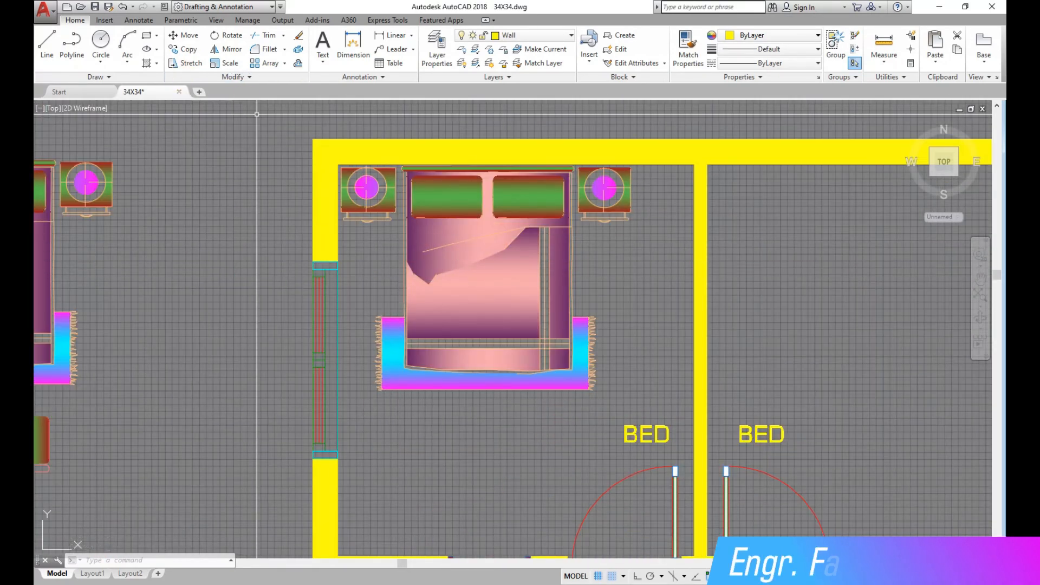
left_click(283, 40)
left_click(265, 77)
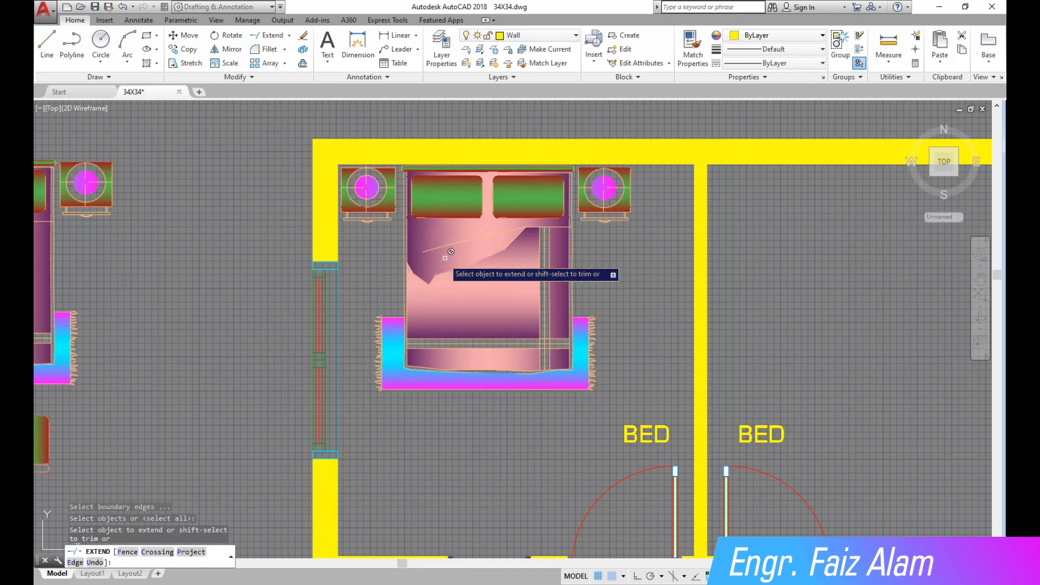
left_click(429, 249)
right_click(239, 278)
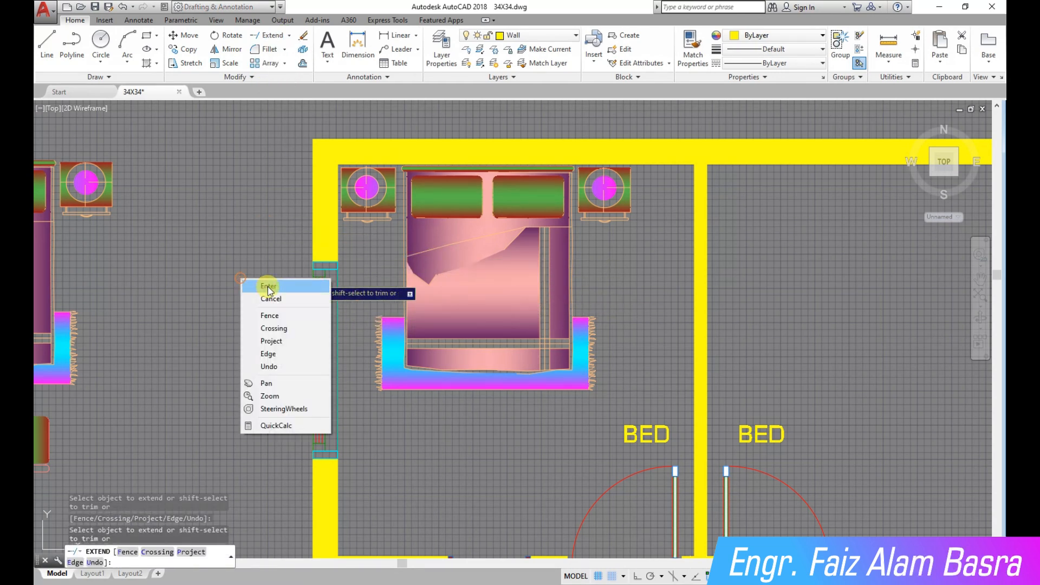
left_click(266, 288)
Move the window in the upper-left bedroom's outer wall about 1'-8 1/2" straight up, with Ortho on
scroll(340, 338, "down", 1)
scroll(421, 429, "up", 1)
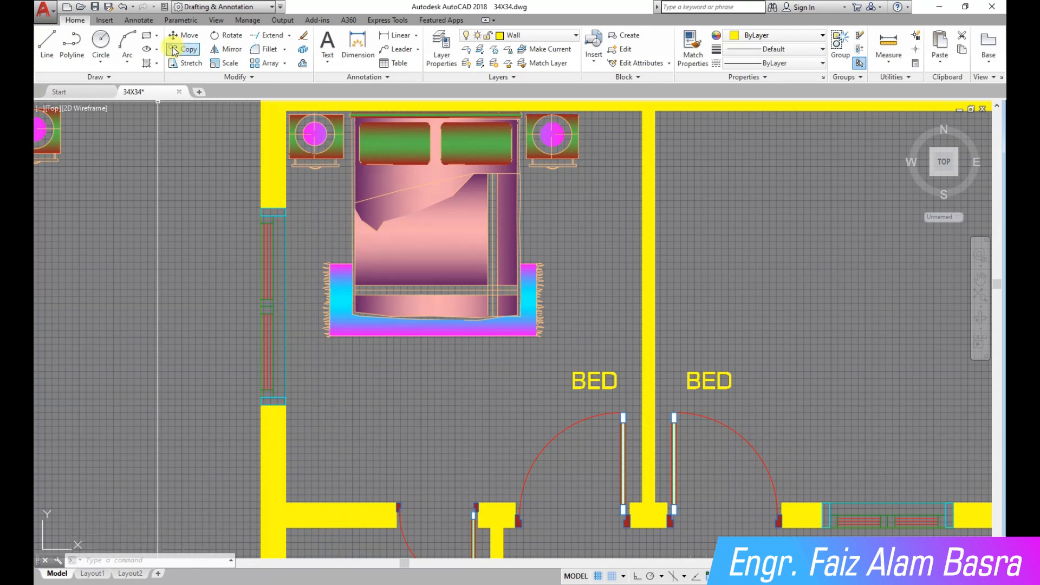
left_click(225, 200)
left_click(325, 483)
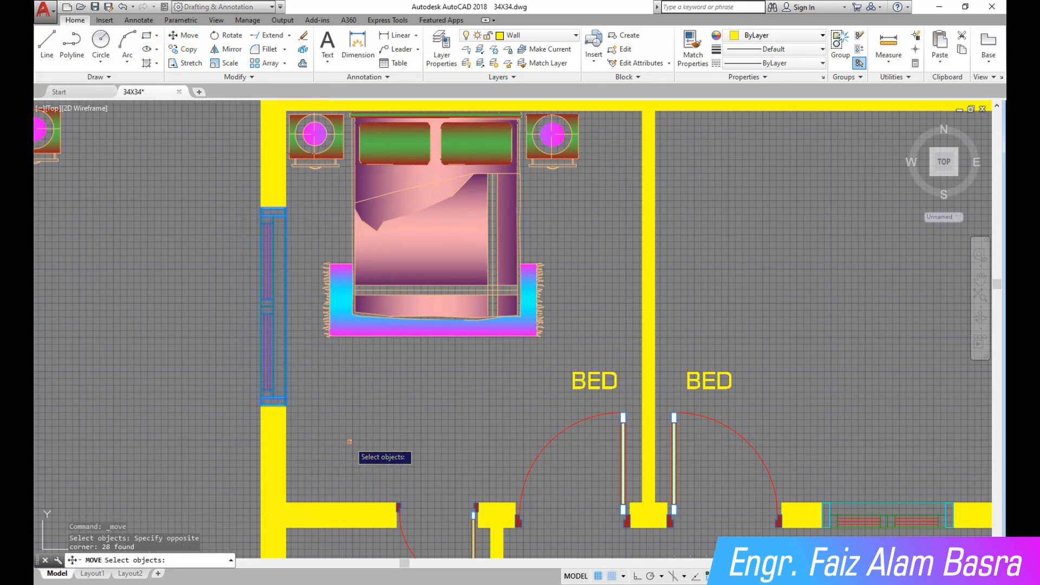
key("Return")
left_click(350, 441)
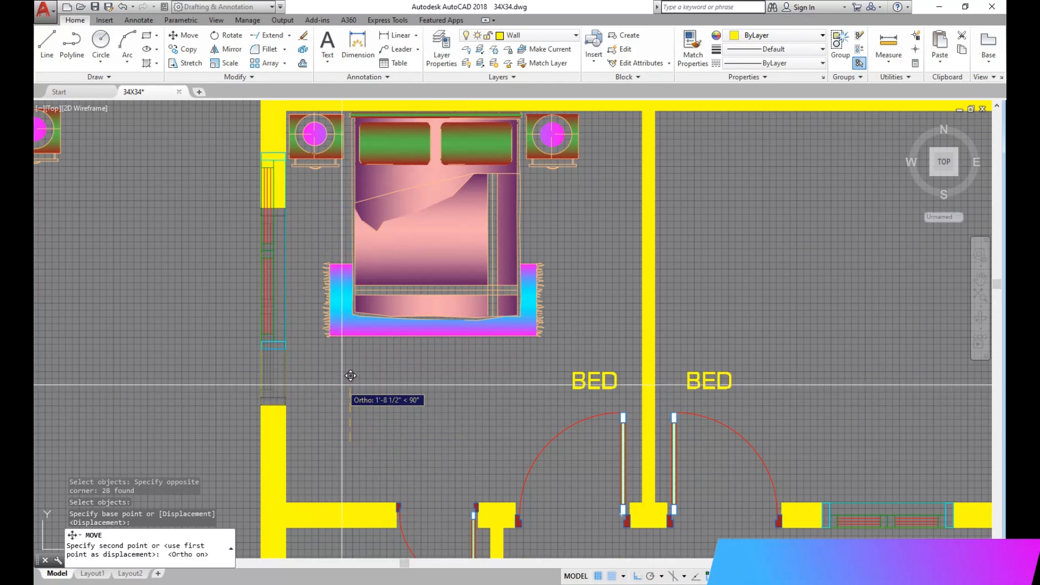
left_click(350, 375)
Stretch the top end of the outer wall section below the window up to the moved window's lower edge
scroll(261, 427, "up", 4)
left_click(293, 433)
left_click(293, 366)
left_click(292, 222)
key("Escape")
Measure the outer wall's inner face from the window's lower edge to the bath wall with a linear dimension
scroll(333, 283, "down", 2)
scroll(382, 334, "up", 1)
left_click(397, 36)
left_click(298, 219)
left_click(299, 463)
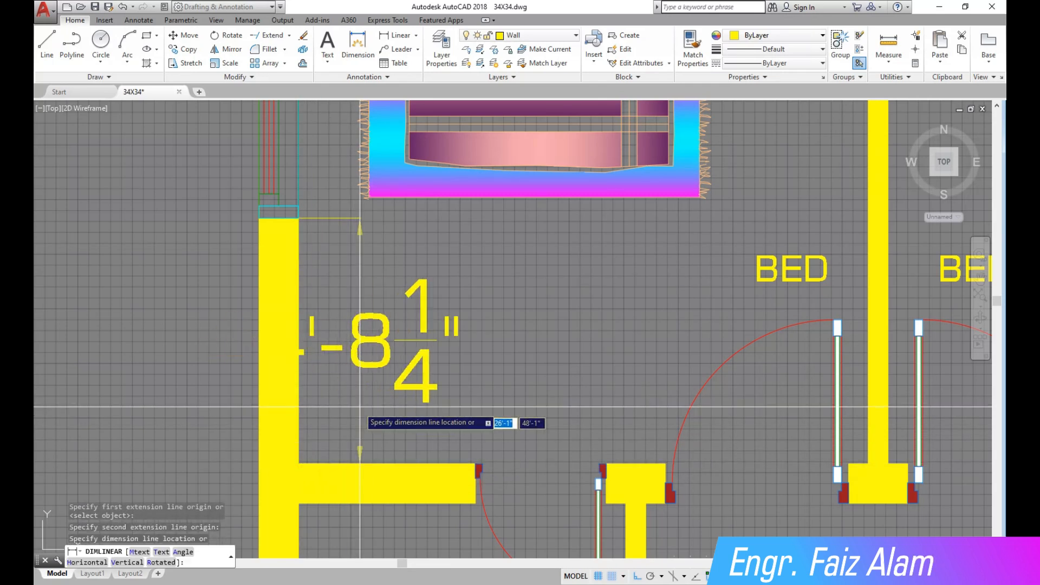
key("Escape")
Draw a horizontal line from the outer wall's inner corner below the window into the bedroom
scroll(292, 221, "up", 5)
key("l")
key("Return")
left_click(324, 210)
left_click(760, 210)
key("Escape")
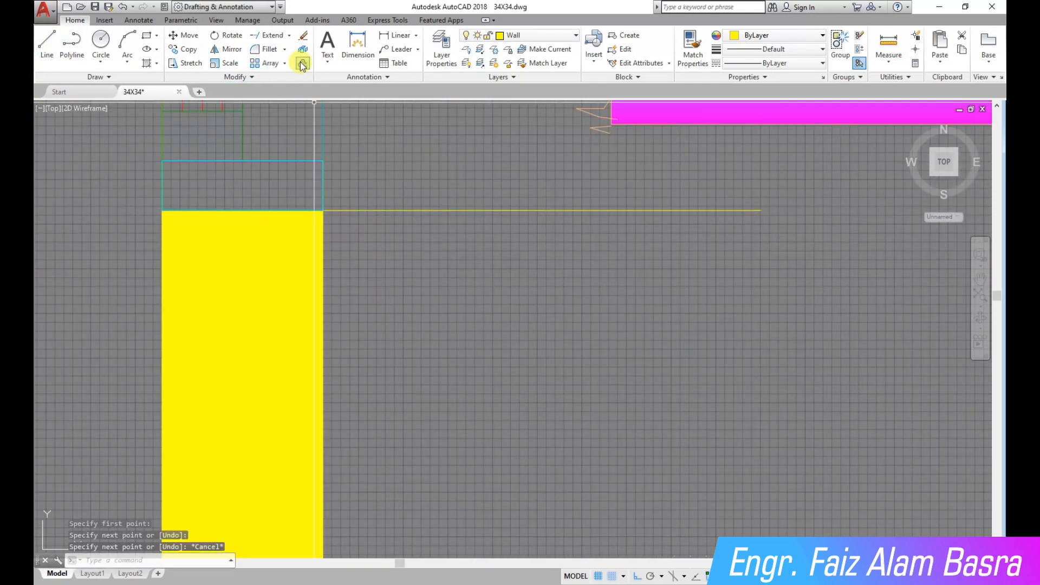
Offset the horizontal line below the window downward twice at 4.5" spacing
left_click(303, 64)
type("4.5")
key("Return")
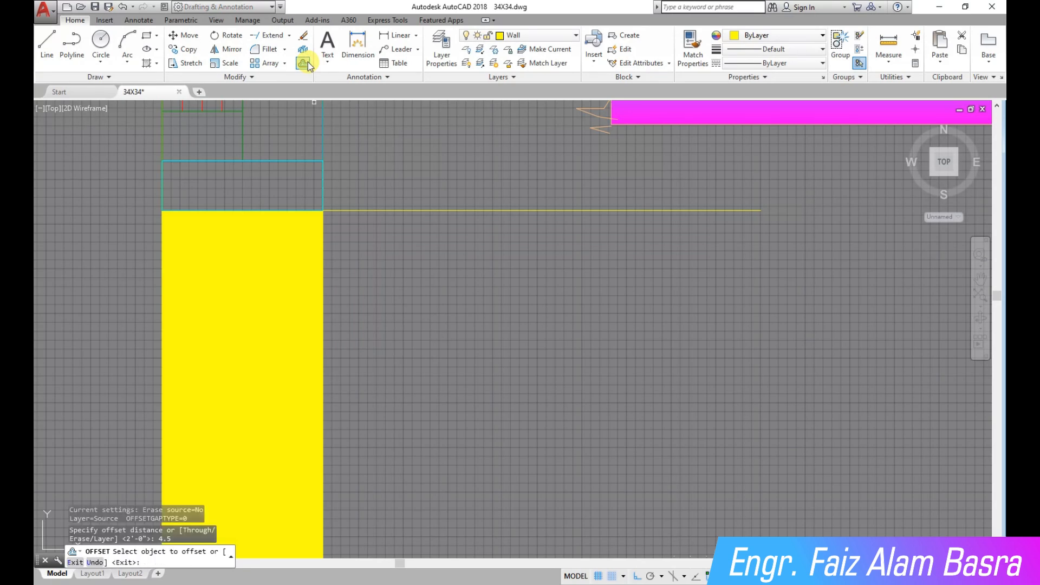
left_click(425, 271)
left_click(421, 292)
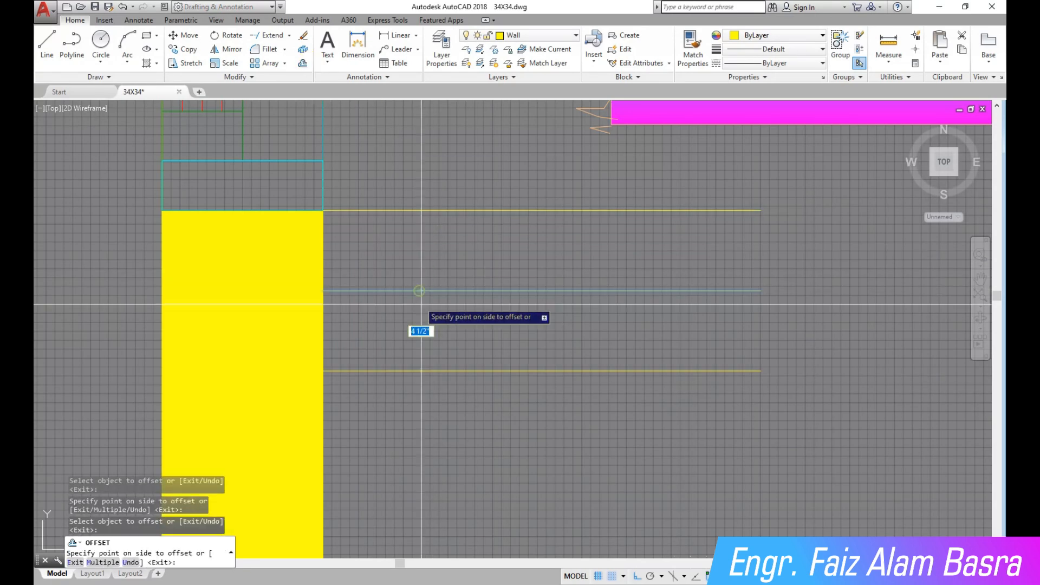
left_click(421, 320)
scroll(375, 219, "down", 3)
key("Return")
left_click(464, 245)
left_click(489, 246)
left_click(478, 230)
left_click(443, 215)
scroll(448, 224, "down", 3)
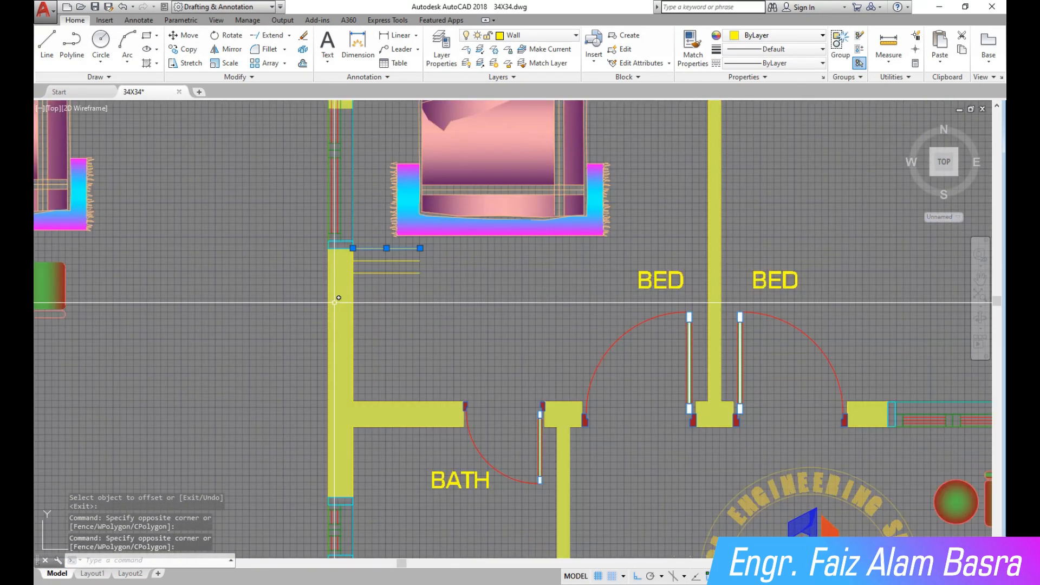
scroll(380, 263, "up", 2)
key("Escape")
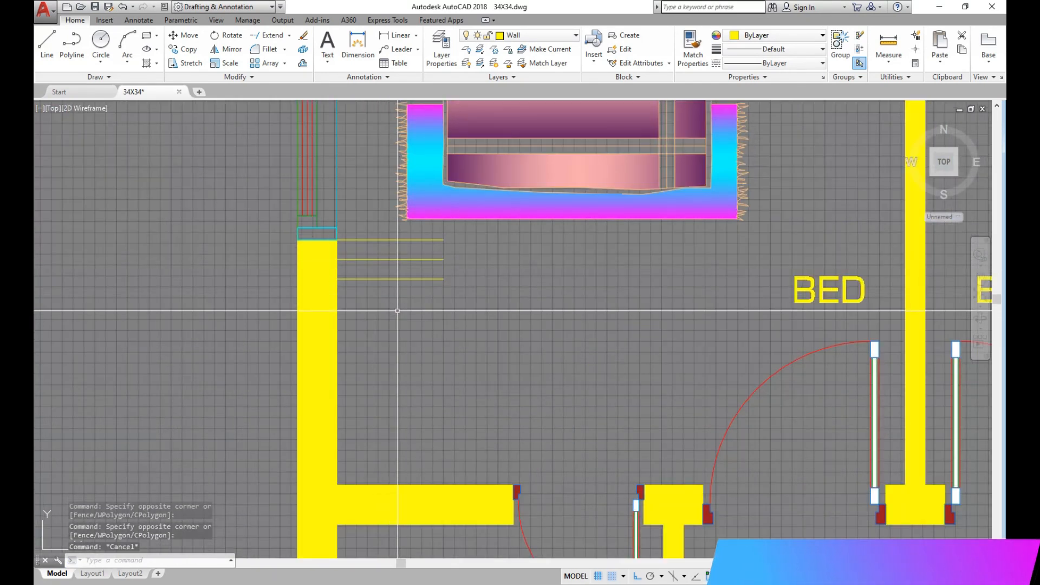
scroll(364, 248, "up", 4)
scroll(356, 248, "down", 5)
scroll(373, 274, "up", 4)
left_click(376, 273)
left_click(362, 243)
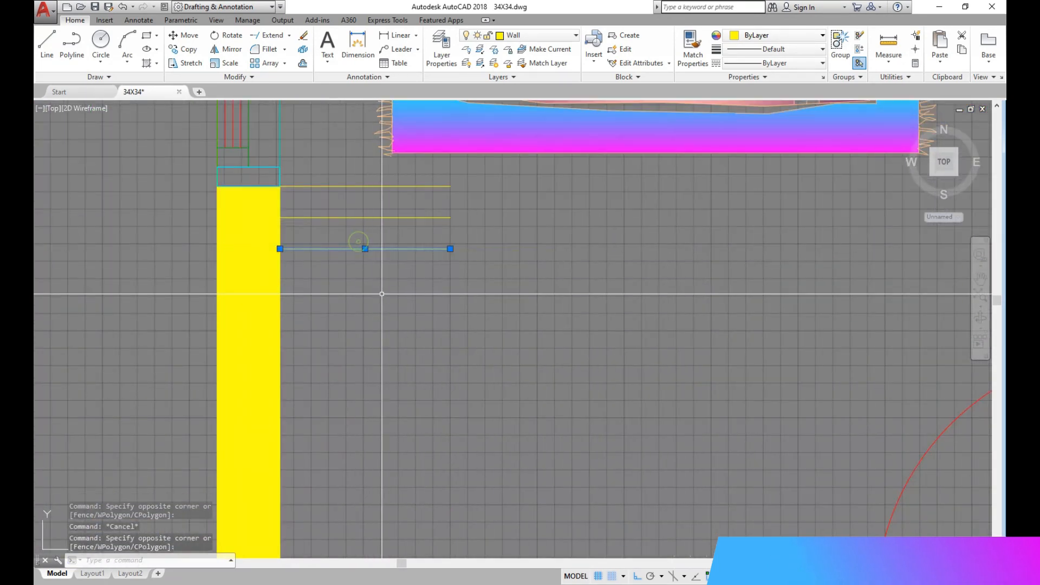
key("Escape")
Measure the distance from the lowest offset line down to the bath wall with a linear dimension
scroll(389, 216, "down", 4)
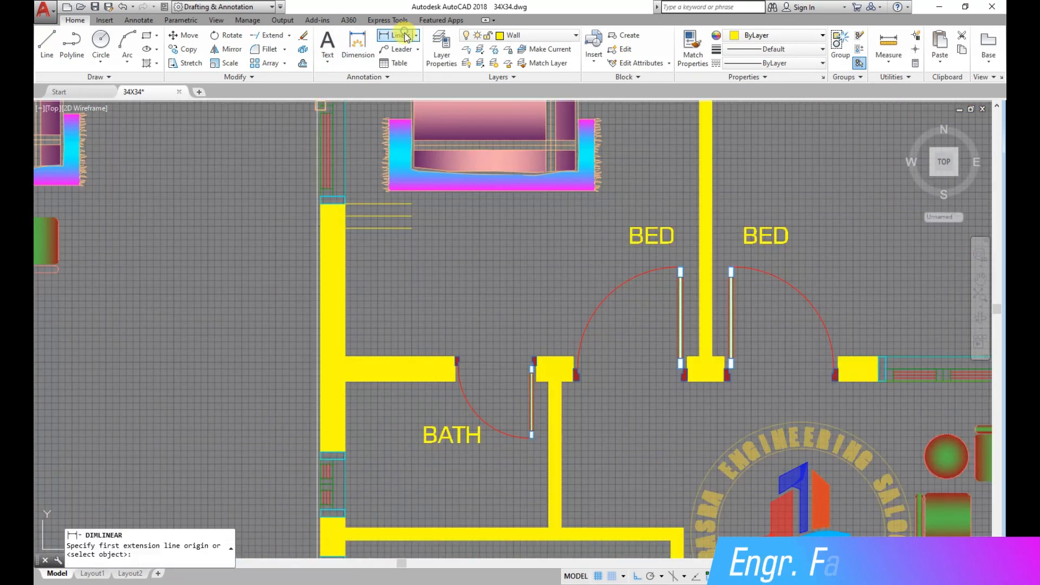
left_click(399, 36)
scroll(398, 236, "up", 4)
left_click(435, 218)
left_click(435, 545)
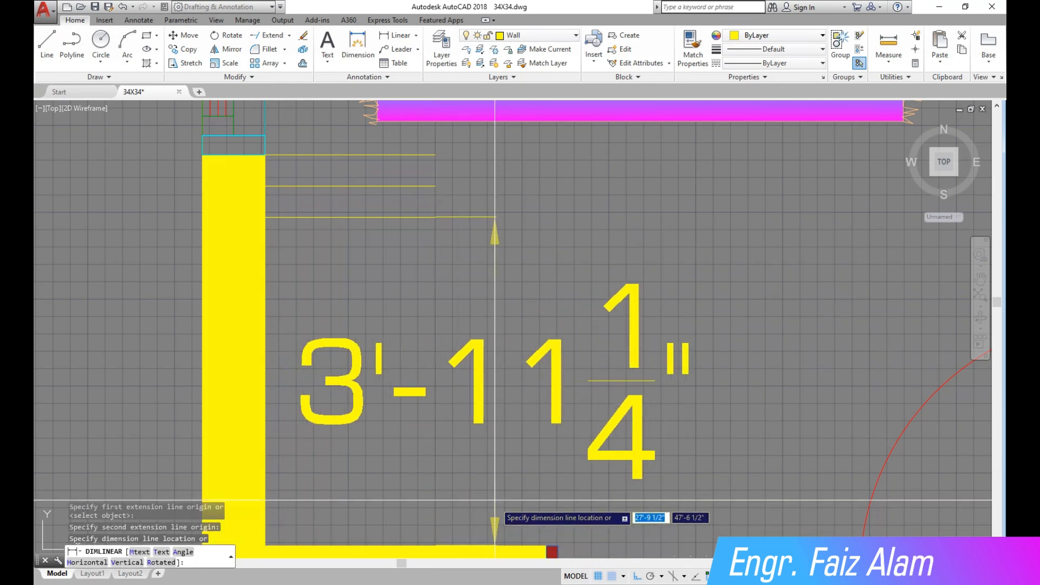
key("Escape")
Delete the lowest of the three horizontal lines below the window
left_click(387, 279)
left_click(378, 205)
key("Delete")
Draw a vertical line from the free end of the upper horizontal line down to the bath wall
scroll(351, 286, "down", 2)
scroll(335, 252, "down", 5)
scroll(297, 229, "up", 10)
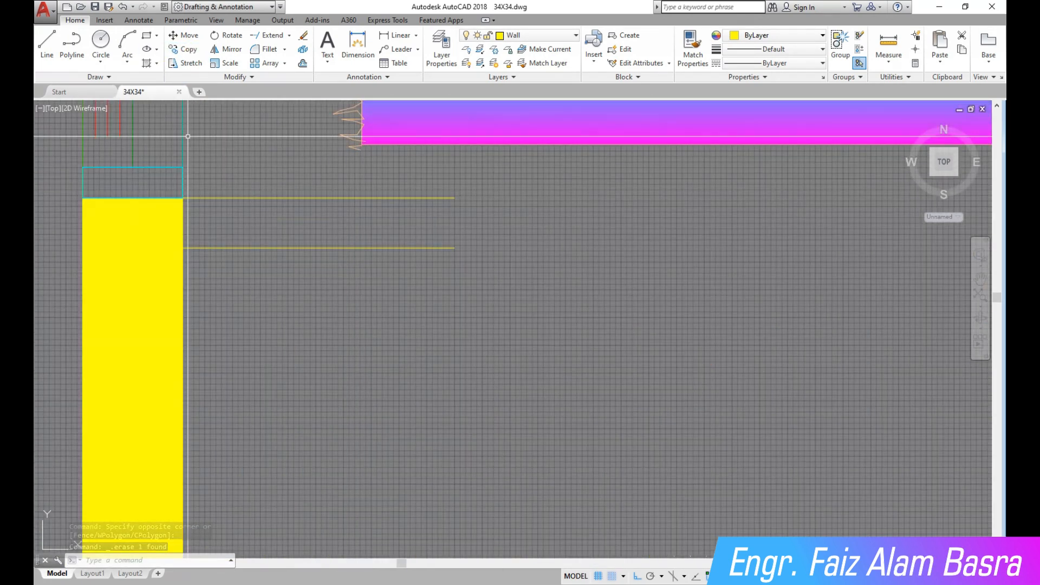
left_click(47, 44)
left_click(454, 198)
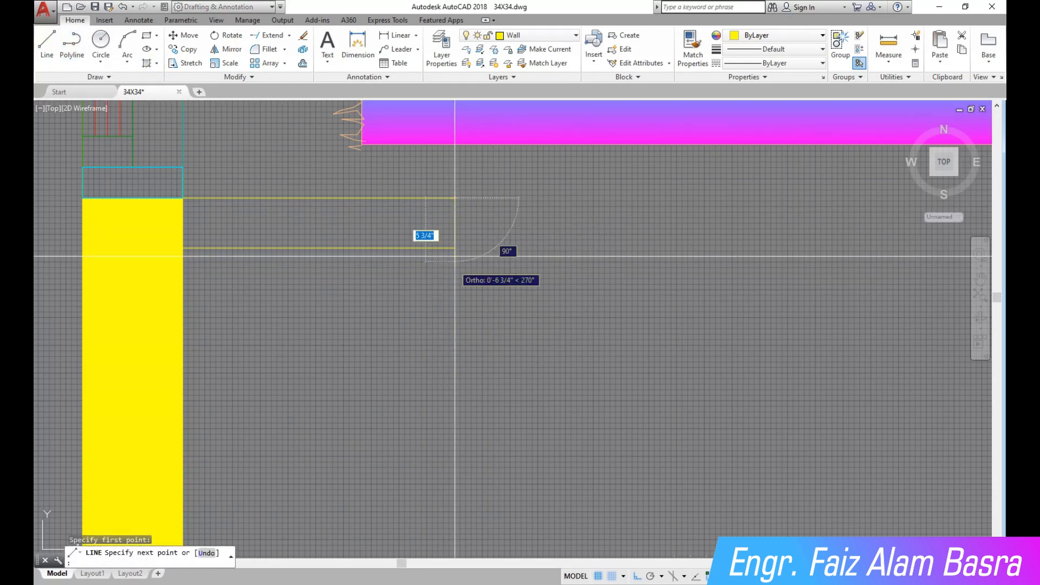
scroll(448, 233, "down", 4)
left_click(452, 463)
key("Escape")
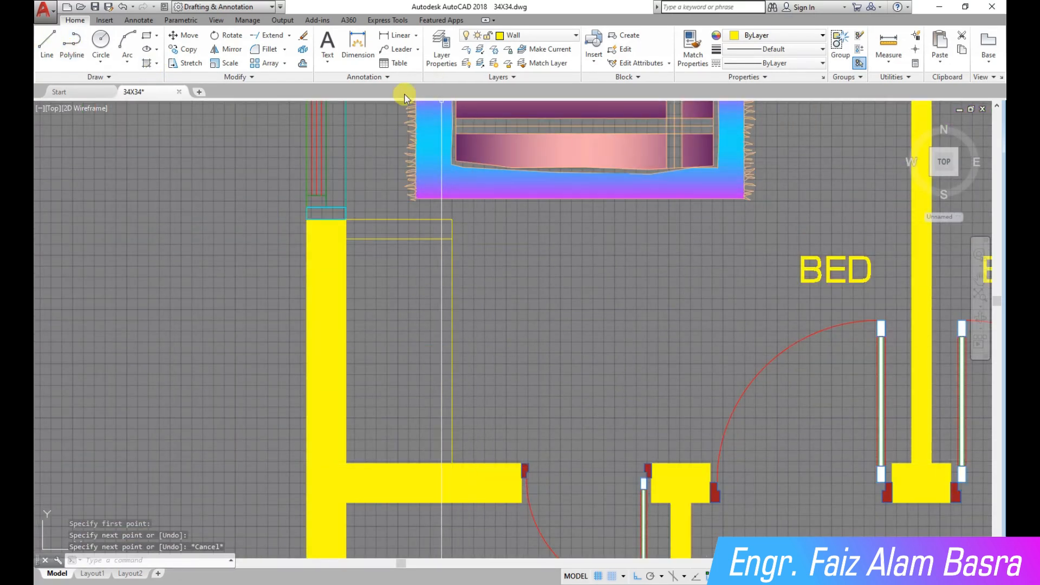
Measure the cupboard's depth from the outer wall with a linear dimension on its lower horizontal line
left_click(399, 35)
key("Return")
left_click(406, 239)
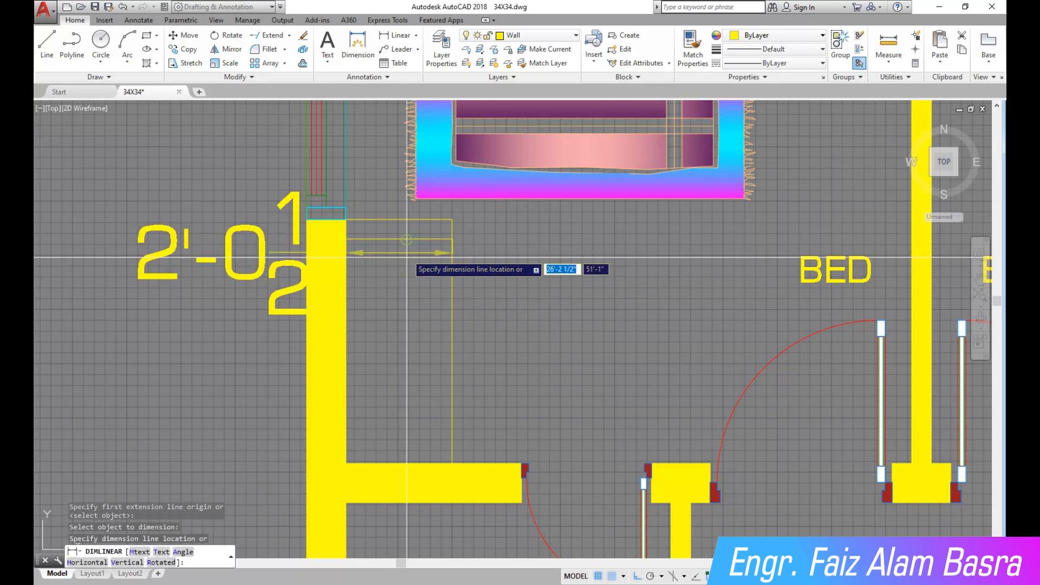
left_click(390, 290)
Move the cupboard's vertical front line 0.5" toward the outer wall
left_click(193, 37)
left_click(467, 337)
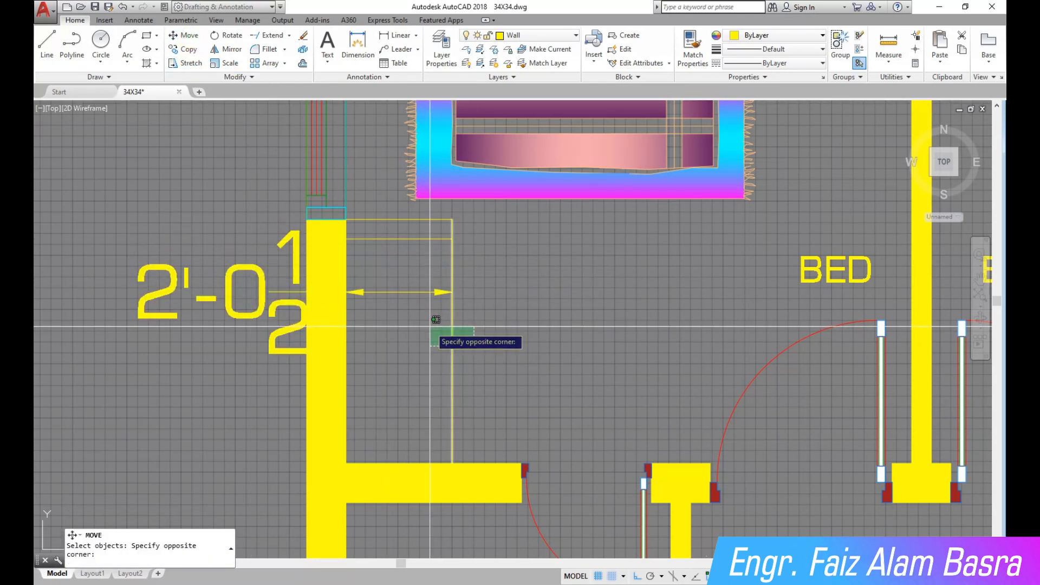
left_click(429, 325)
key("Return")
left_click(534, 330)
type(".5")
key("Return")
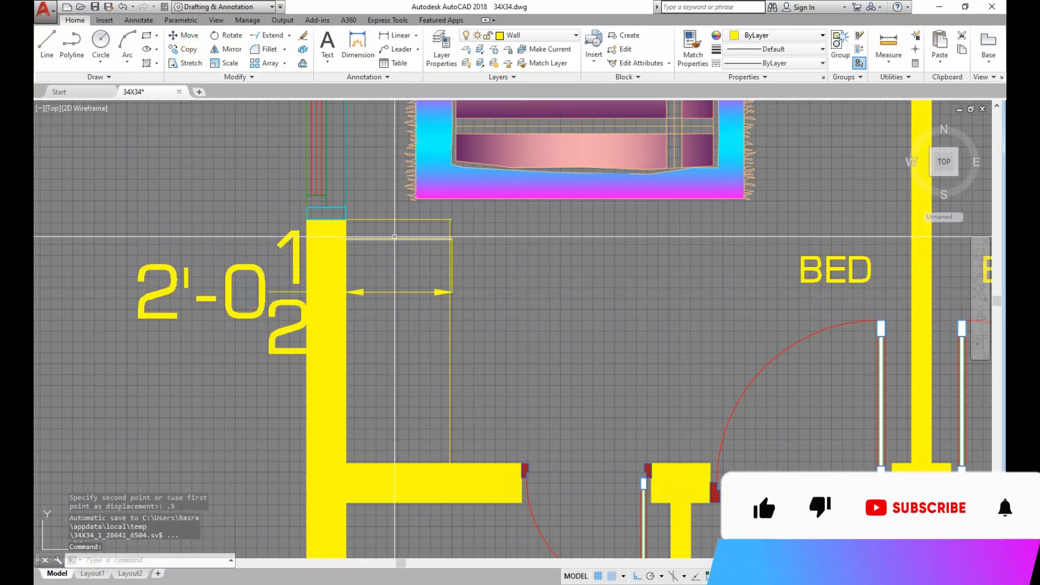
Trim the ends of the two horizontal cupboard lines that overhang the vertical front line
scroll(396, 242, "up", 2)
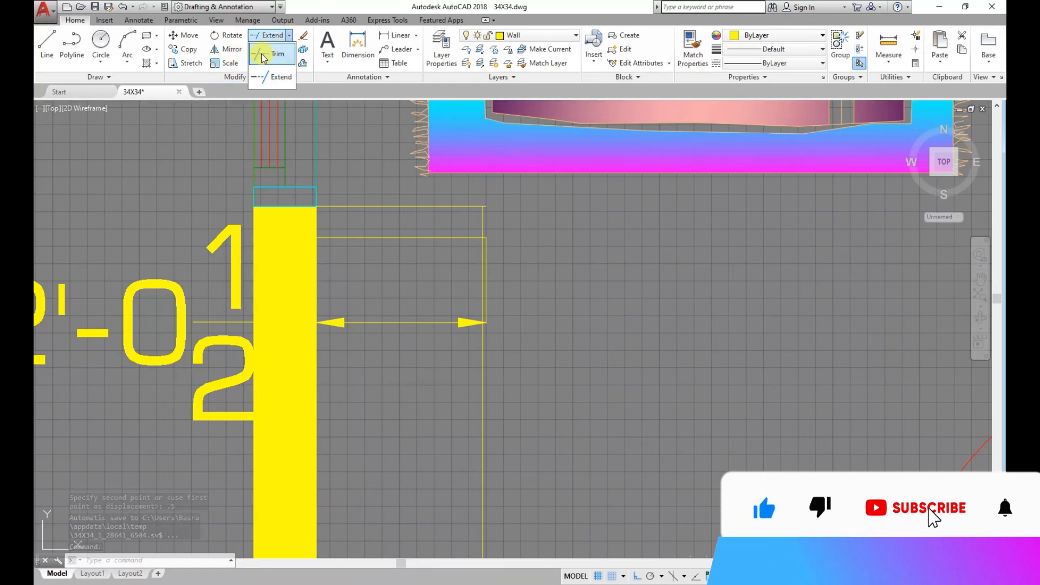
left_click(263, 56)
left_click(367, 413)
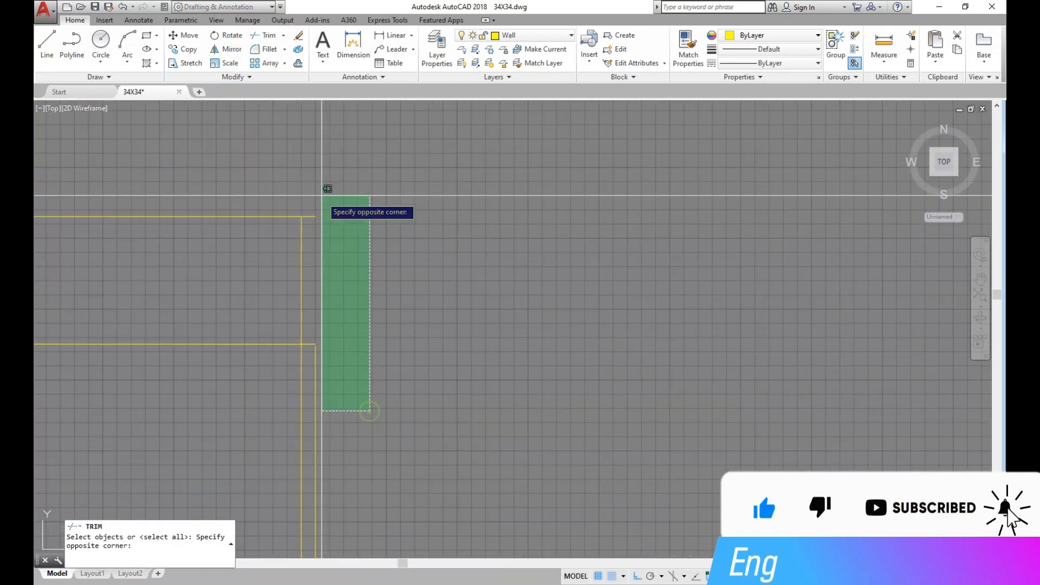
left_click(325, 187)
left_click(334, 228)
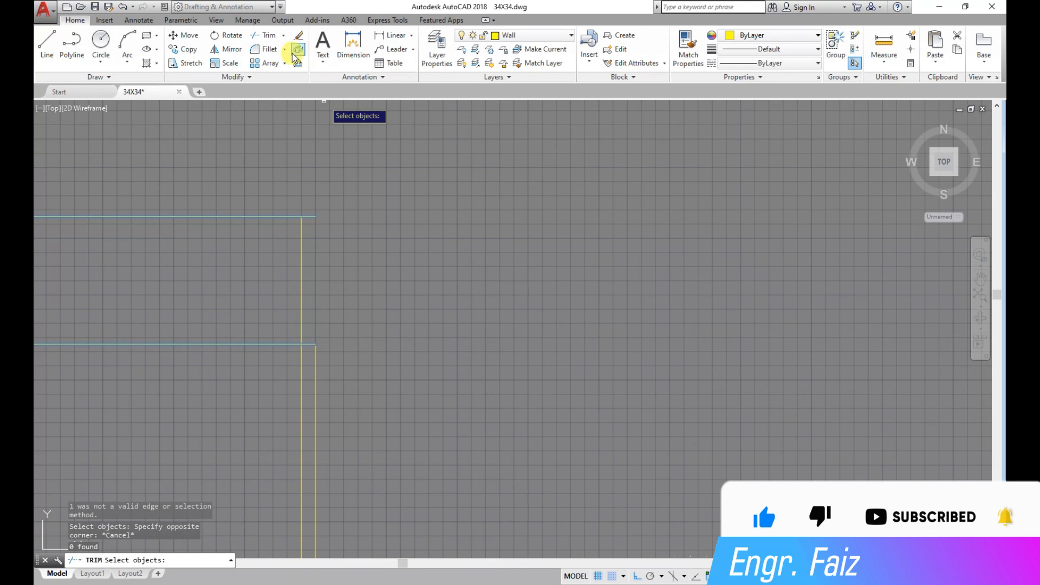
key("Return")
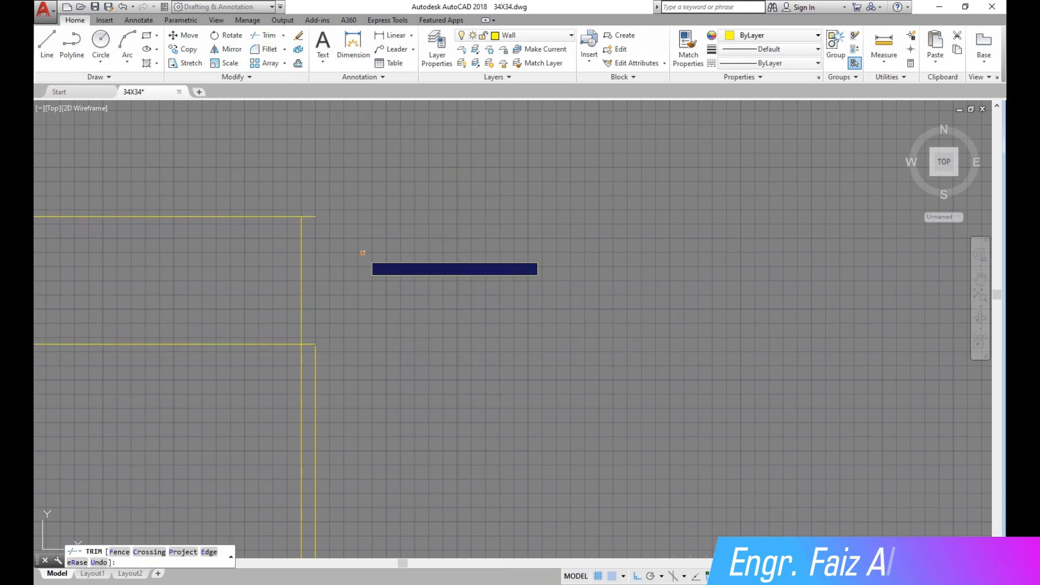
left_click(358, 358)
left_click(308, 189)
right_click(458, 233)
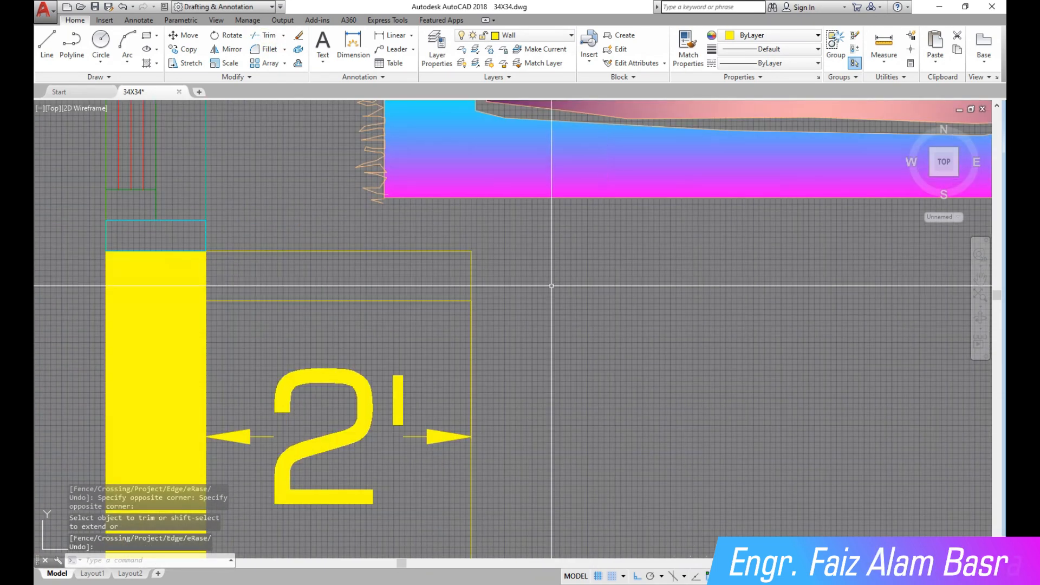
Delete the linear dimension across the cupboard's depth
scroll(388, 418, "down", 4)
key("Delete")
scroll(388, 418, "down", 4)
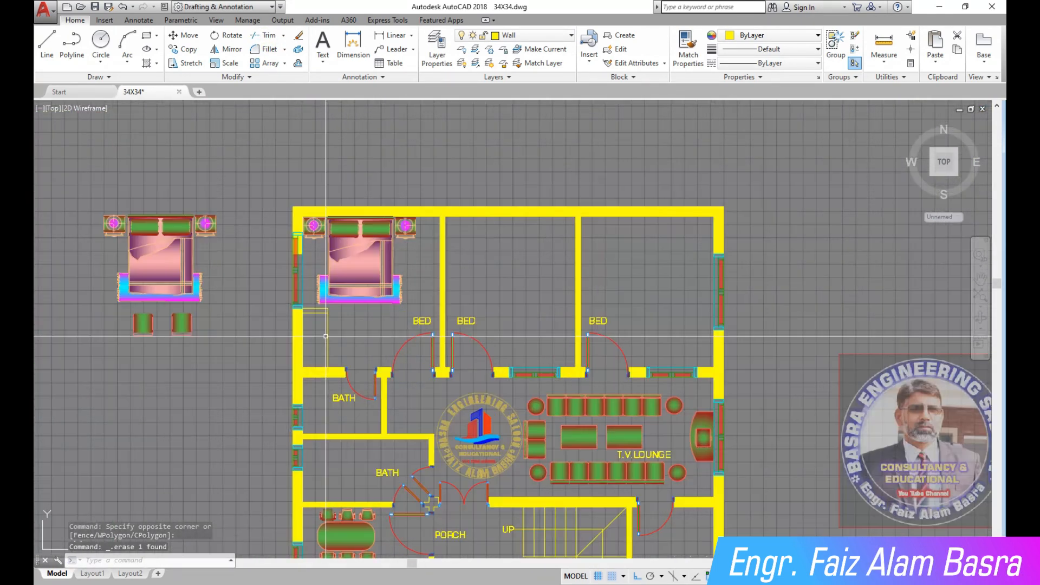
Draw a diagonal line across the cupboard from the inner wall corner to the front end of the lower horizontal line
scroll(365, 346, "up", 4)
left_click(47, 42)
left_click(241, 408)
left_click(306, 257)
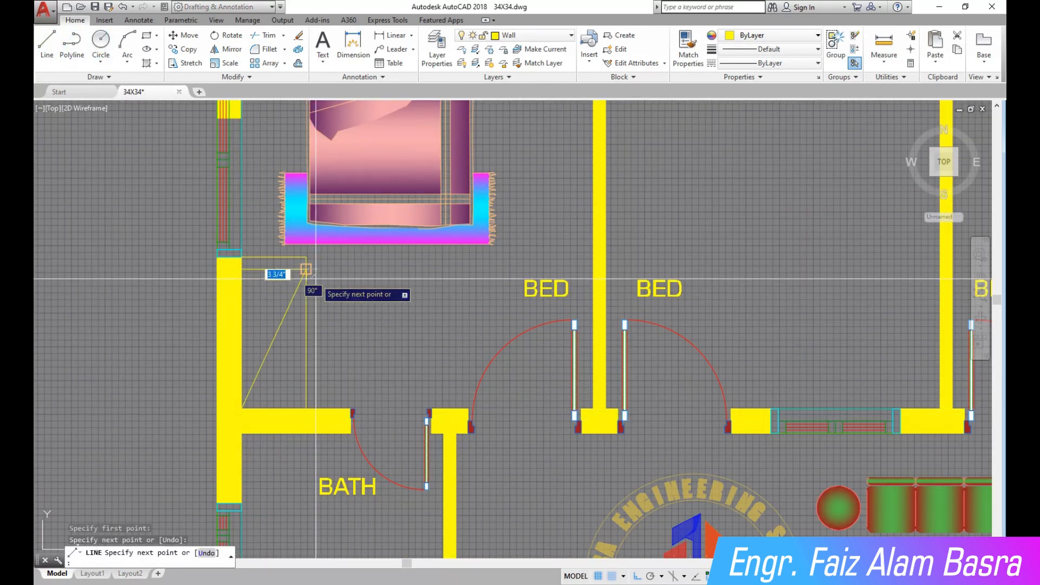
key("Escape")
Fill the cupboard's narrow partition strip and the triangle on the outer-wall side of the diagonal with solid hatch
scroll(245, 306, "down", 2)
scroll(245, 306, "up", 4)
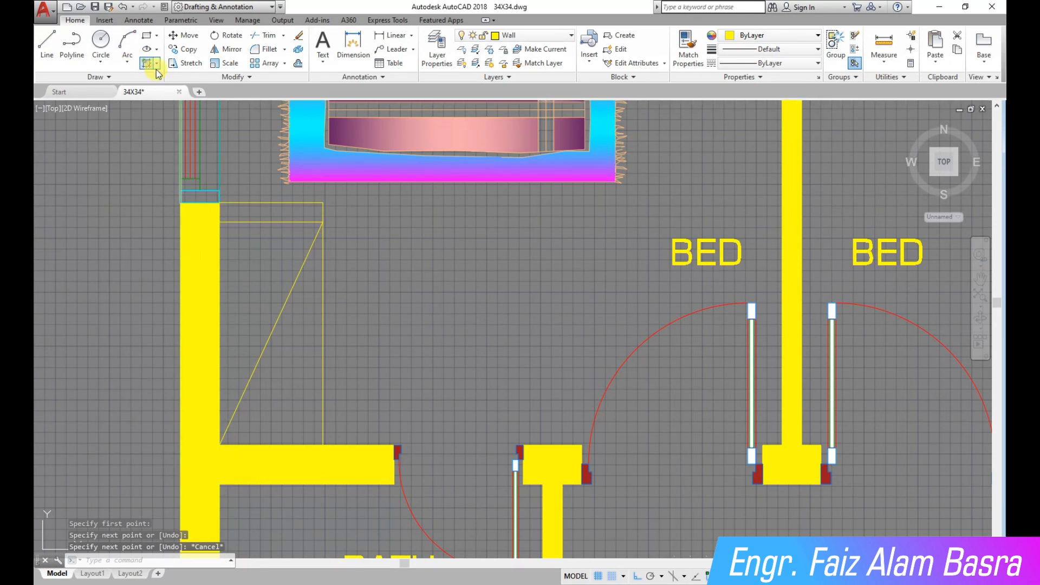
left_click(285, 215)
key("Escape")
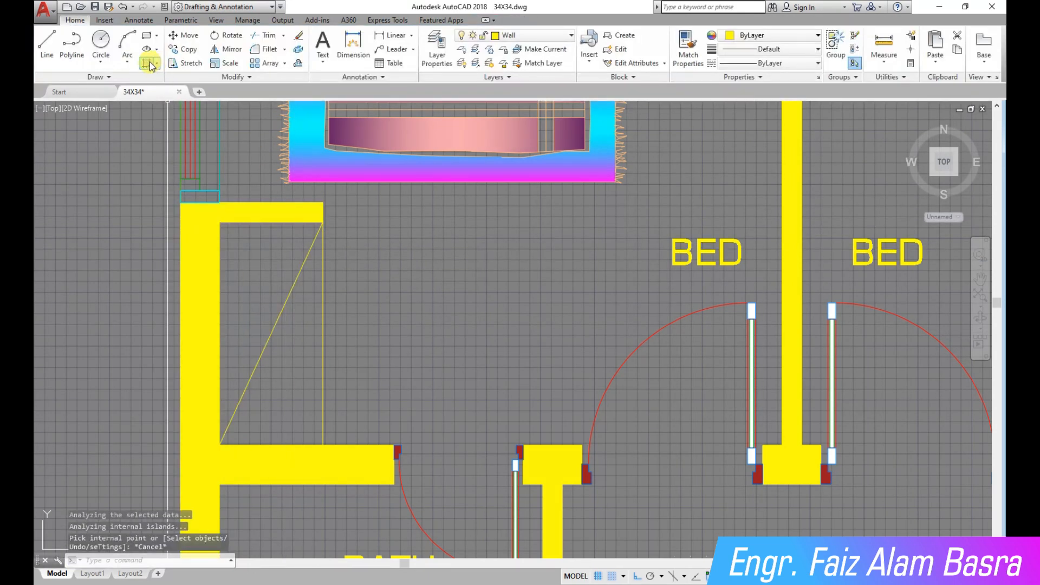
left_click(249, 274)
key("Escape")
Stretch the upper-left wall's solid hatch back to the top edge of the repositioned window
scroll(183, 208, "up", 6)
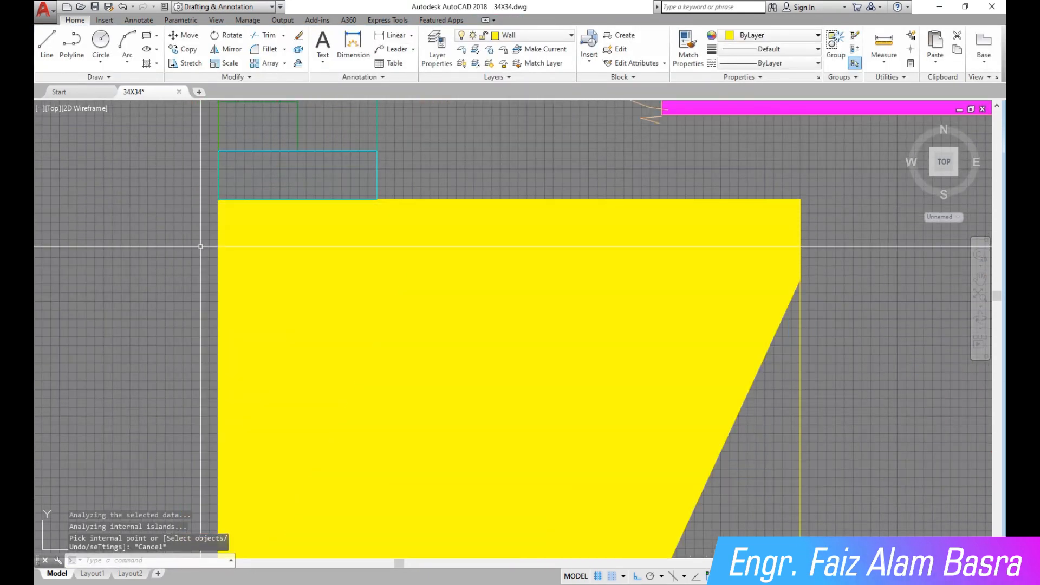
scroll(247, 318, "down", 10)
scroll(238, 173, "up", 8)
left_click(297, 484)
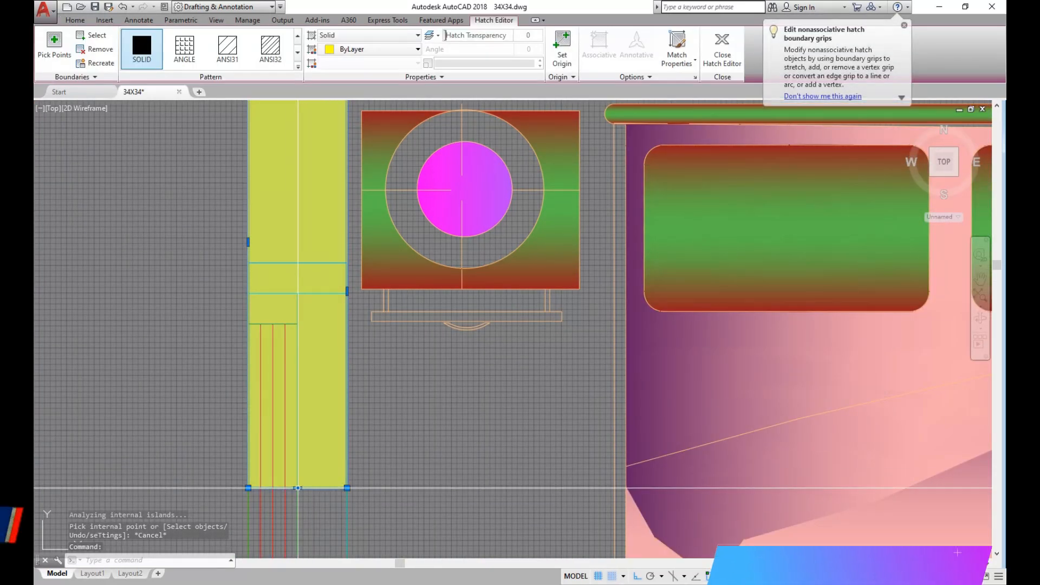
key("Escape")
scroll(165, 308, "down", 8)
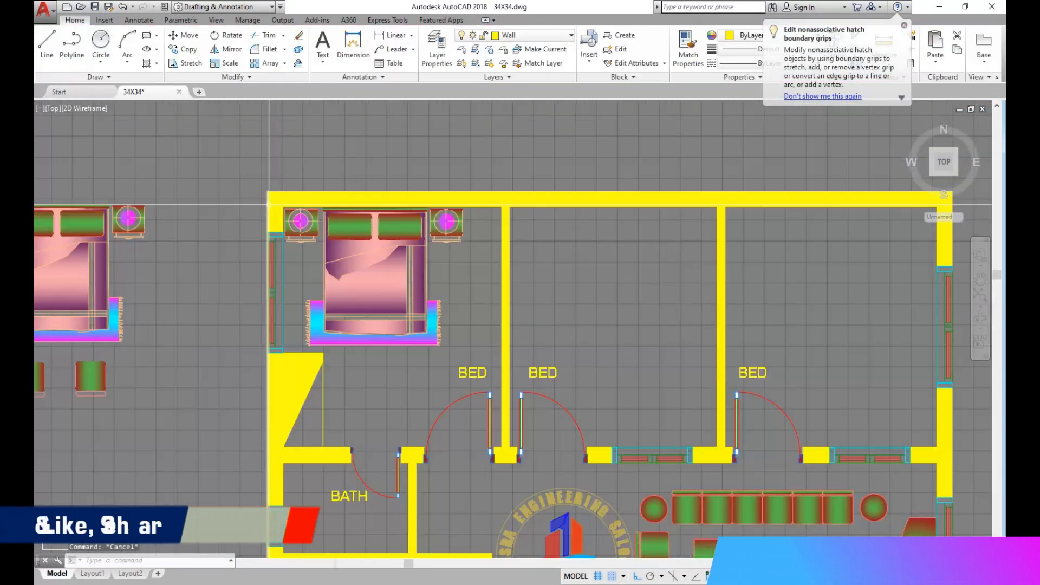
Delete the window in the outer wall of the upper-right bedroom
scroll(202, 228, "down", 2)
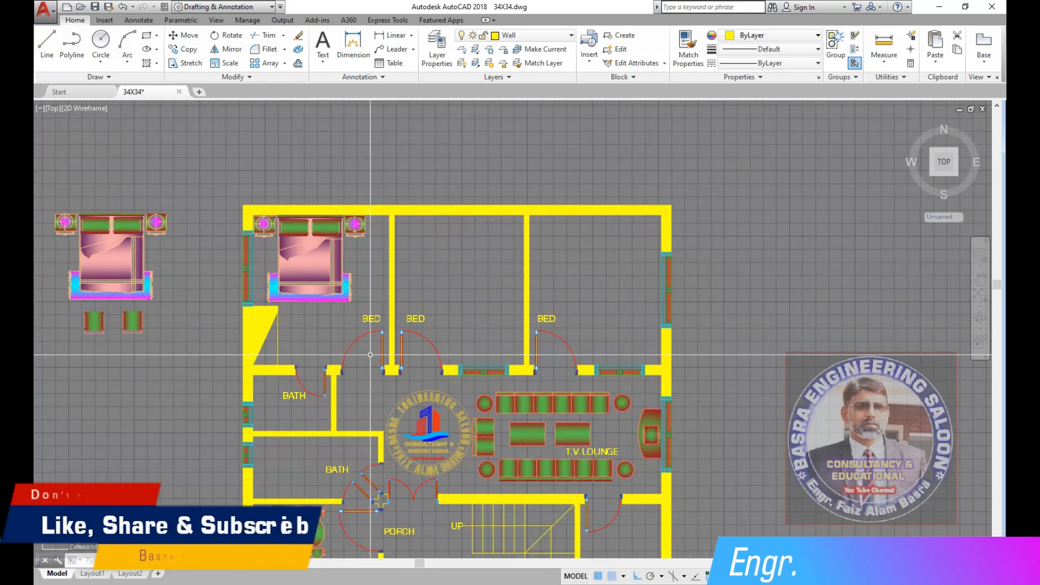
left_click(647, 244)
left_click(699, 333)
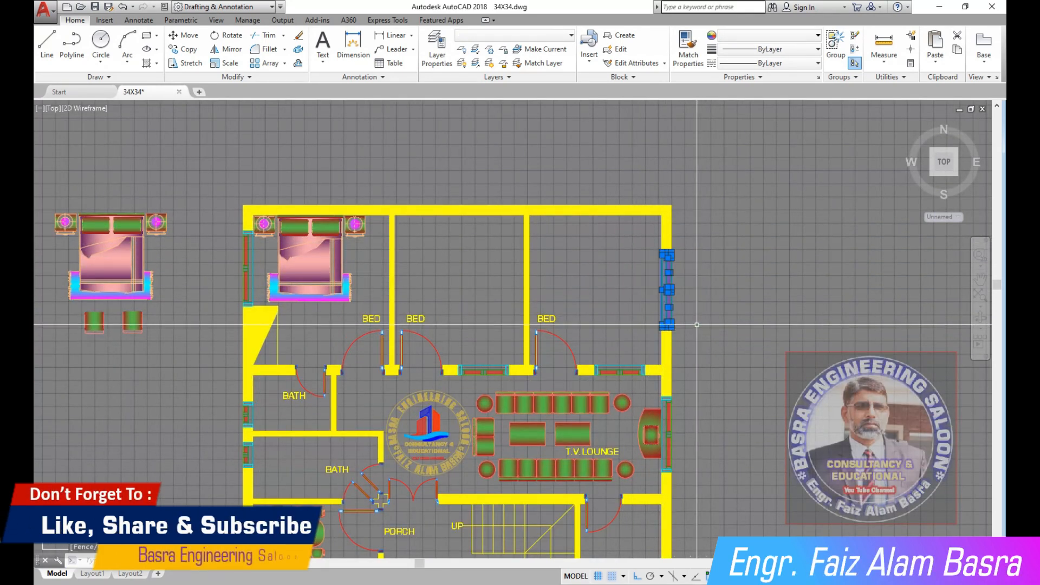
key("Delete")
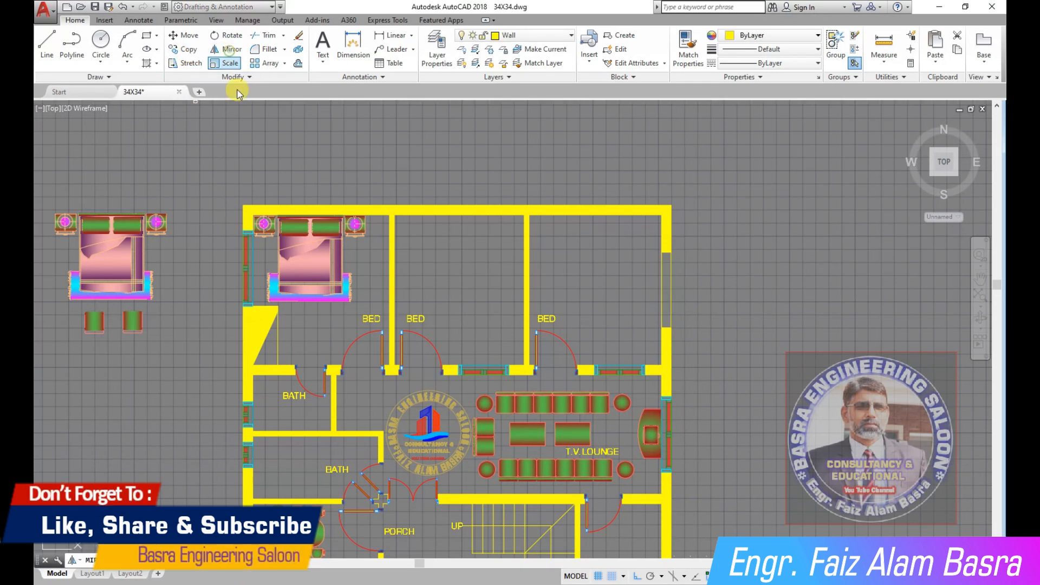
Mirror the upper-left window and corner cupboard to the upper-right bedroom about the plan's vertical centre line, keeping the originals
scroll(246, 232, "up", 5)
left_click(273, 213)
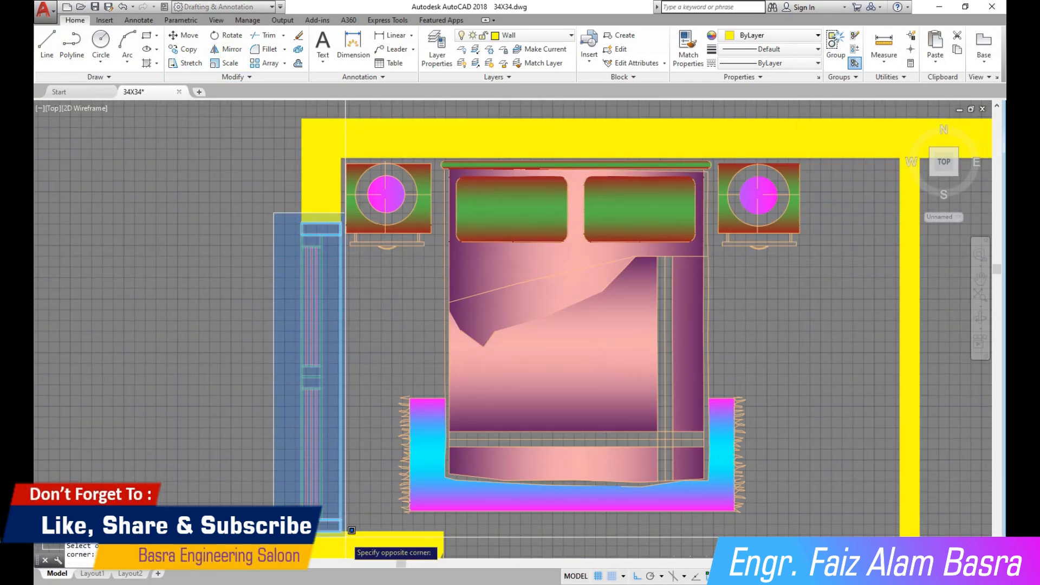
scroll(346, 536, "down", 4)
scroll(369, 489, "up", 2)
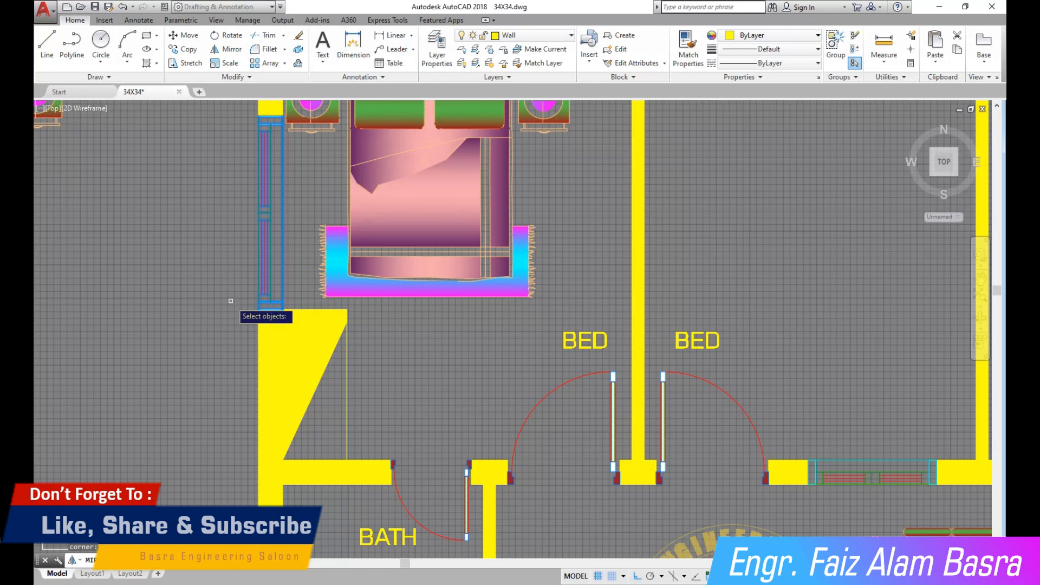
left_click(351, 490)
scroll(421, 362, "down", 5)
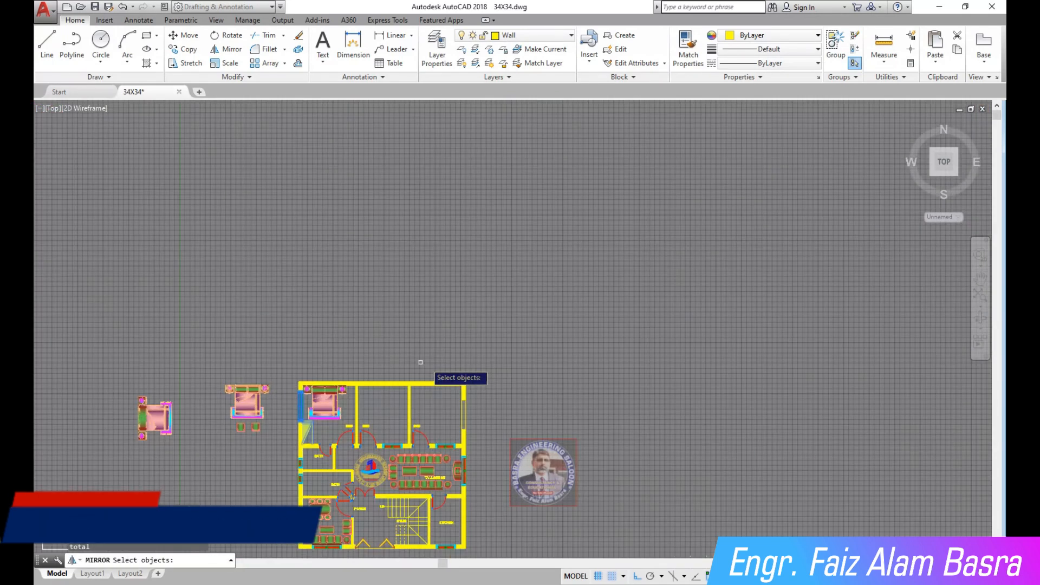
scroll(376, 378, "up", 6)
key("Return")
left_click(406, 400)
left_click(406, 283)
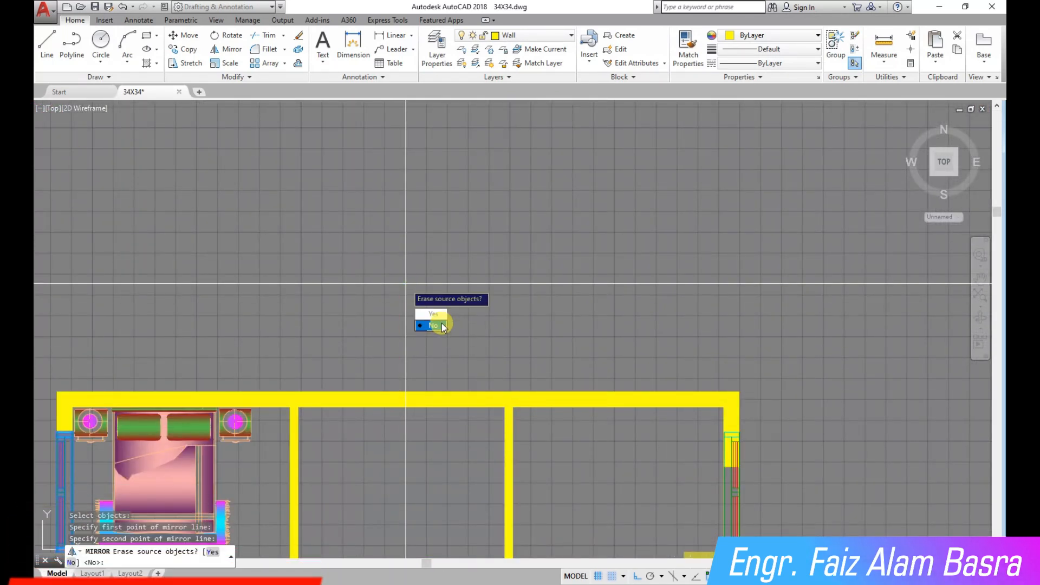
left_click(442, 325)
Stretch the outer wall's hatch beside the mirrored cupboard up to the lower edge of the mirrored window
scroll(442, 325, "down", 5)
scroll(505, 423, "up", 8)
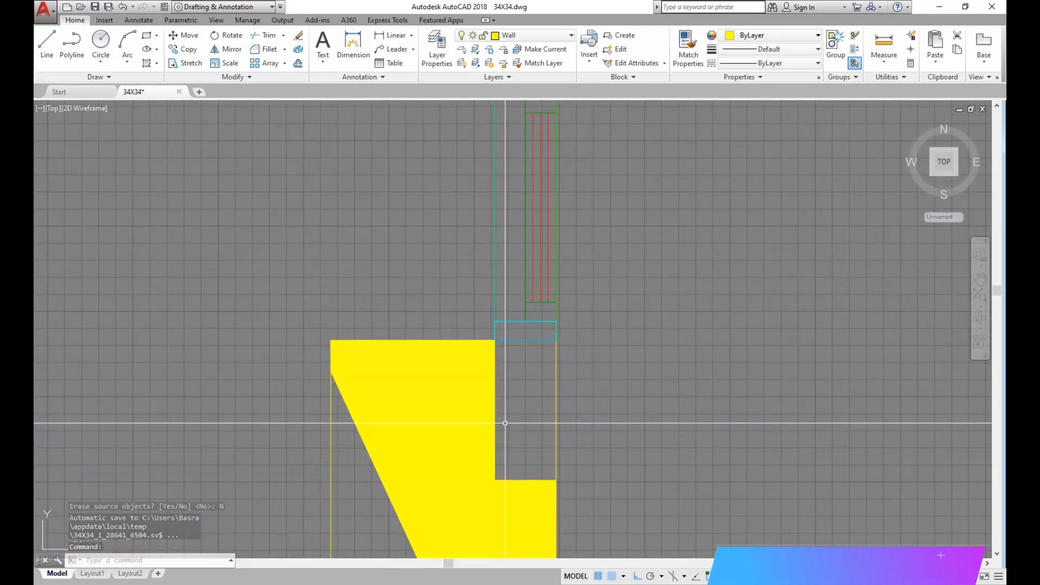
scroll(505, 423, "down", 5)
scroll(505, 423, "up", 5)
left_click(498, 466)
left_click(521, 458)
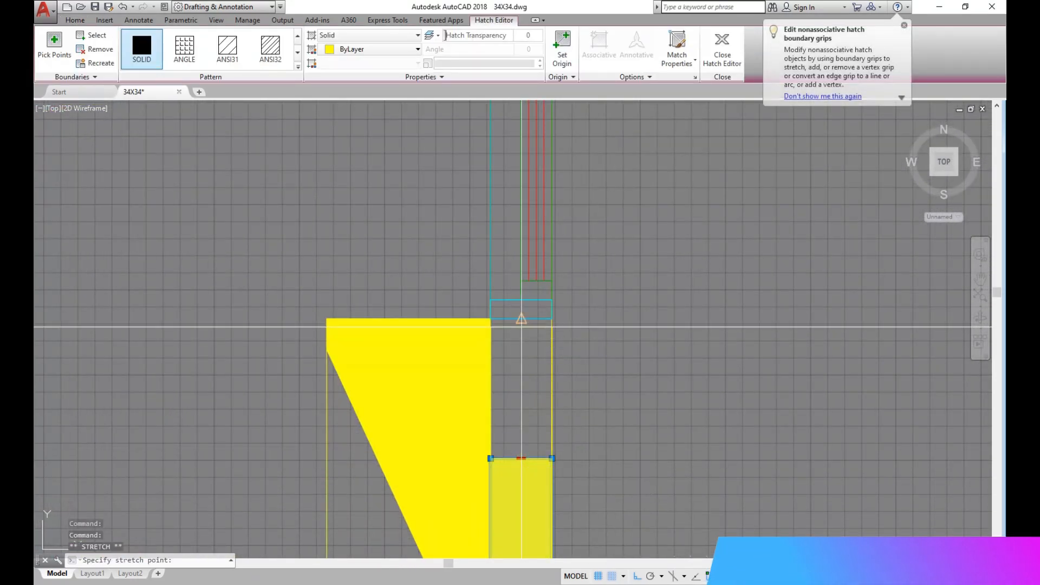
left_click(521, 325)
Stretch the upper-right wall's hatch back to the top edge of the mirrored window
scroll(539, 347, "down", 5)
scroll(542, 298, "up", 5)
left_click(496, 374)
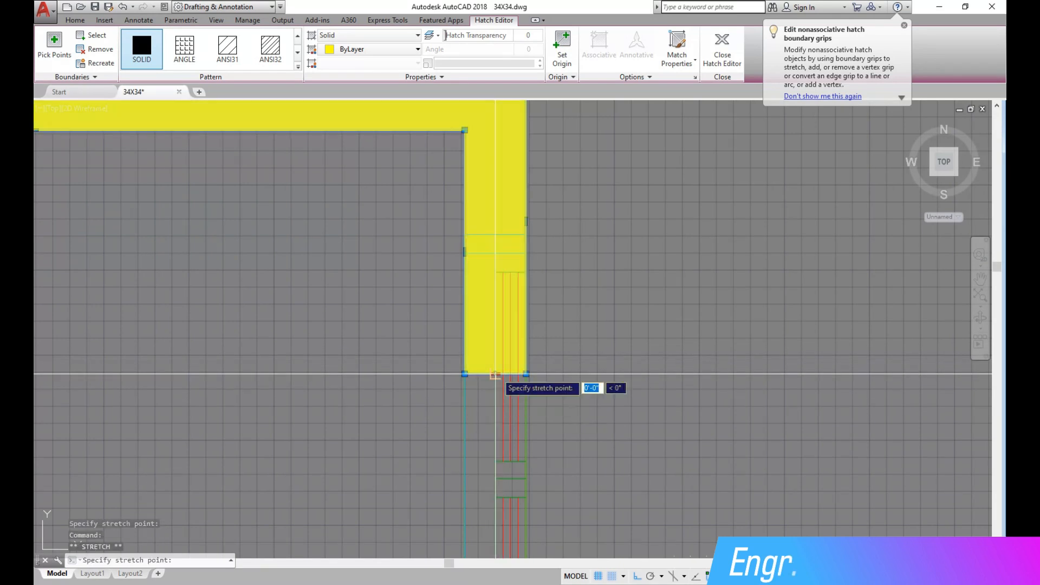
left_click(495, 234)
key("Escape")
scroll(528, 223, "down", 5)
scroll(590, 257, "down", 4)
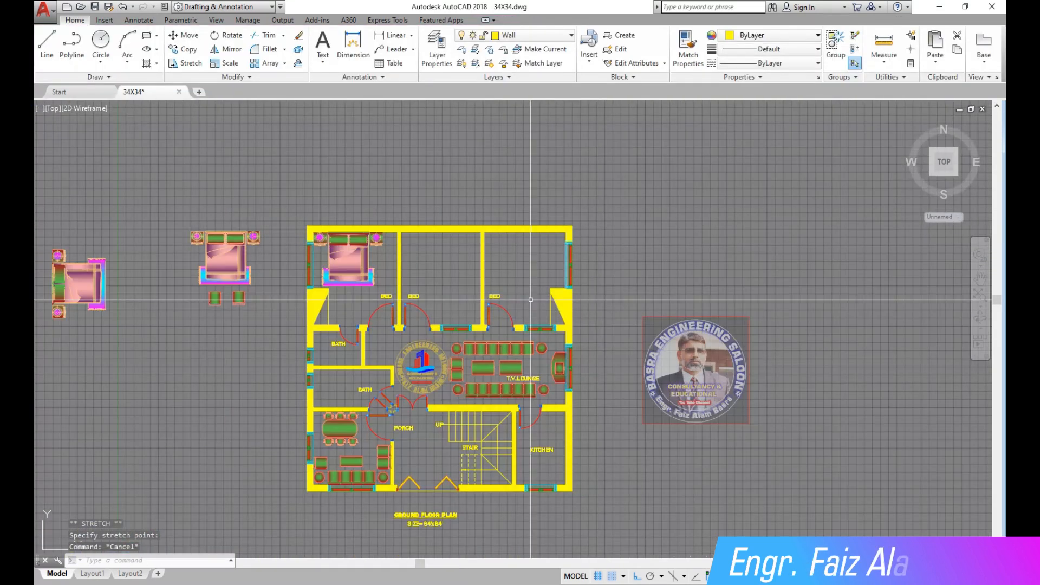
Copy the bed set with its side tables and rug from the upper-left bedroom straight across into the upper-right bedroom
scroll(165, 189, "up", 2)
left_click(185, 49)
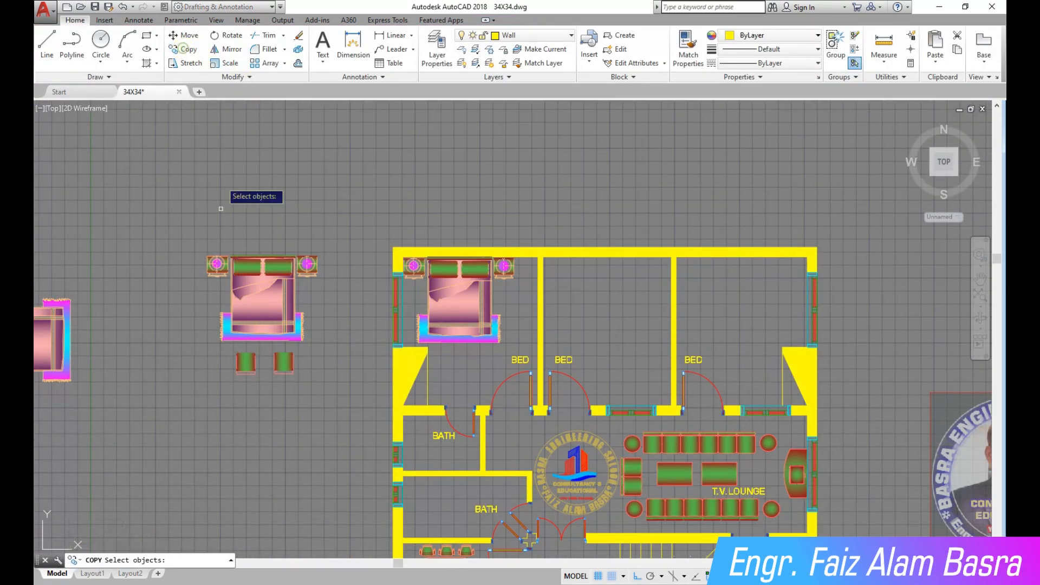
scroll(249, 282, "up", 5)
scroll(274, 306, "down", 3)
scroll(560, 337, "up", 3)
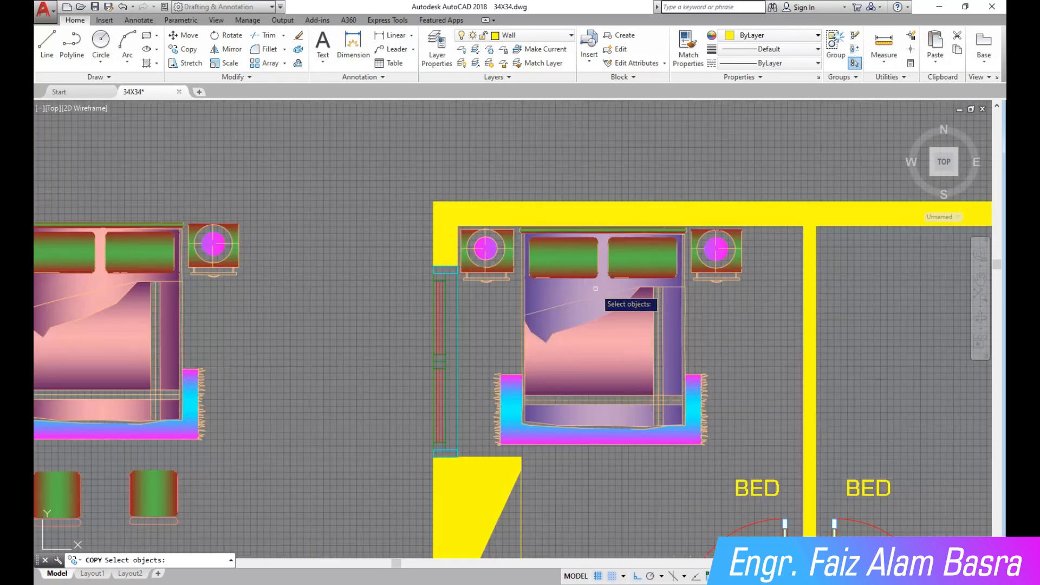
scroll(380, 290, "down", 3)
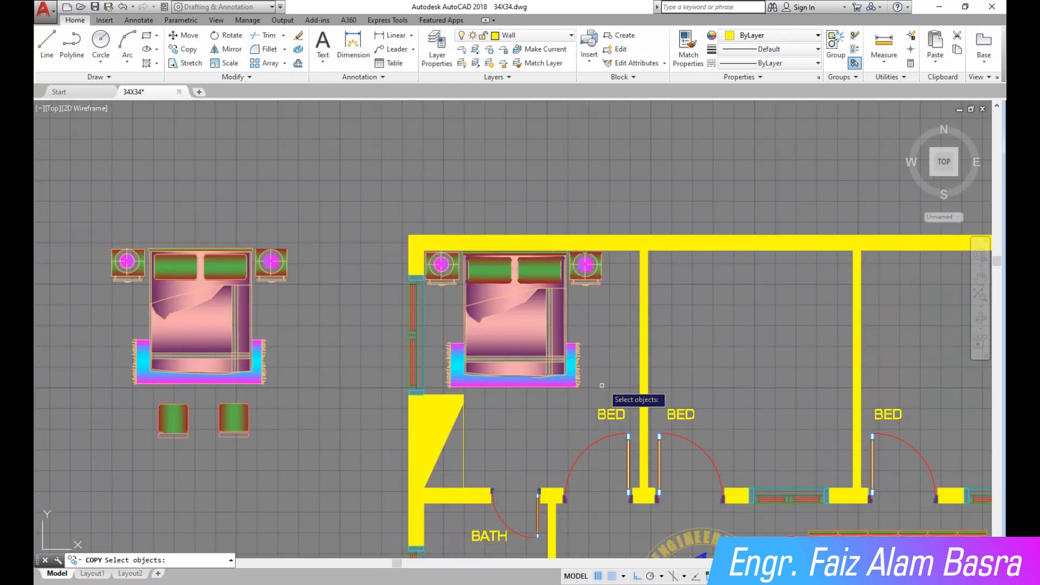
left_click(617, 394)
scroll(457, 274, "up", 3)
scroll(379, 204, "up", 4)
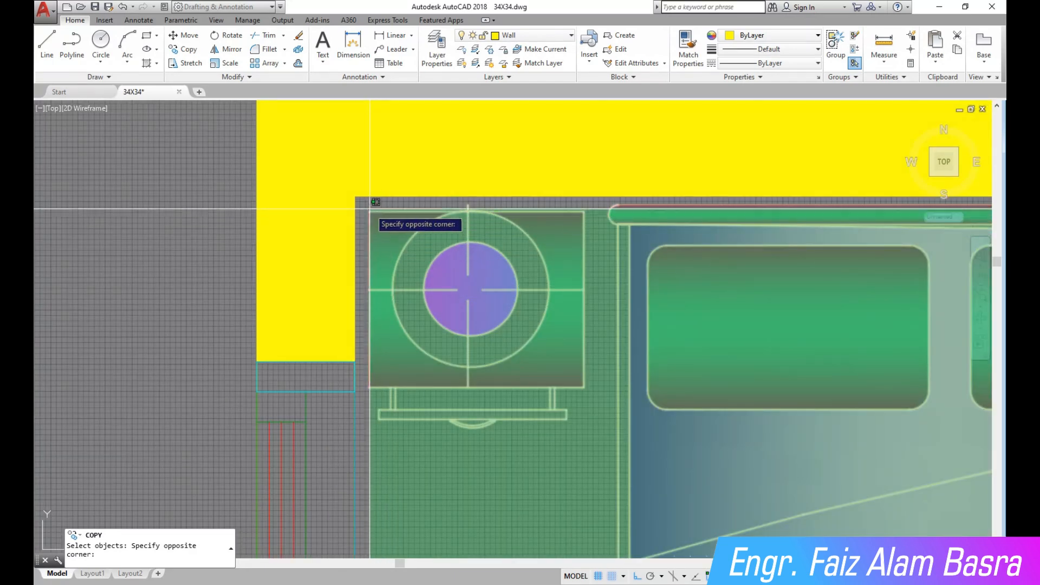
left_click(362, 202)
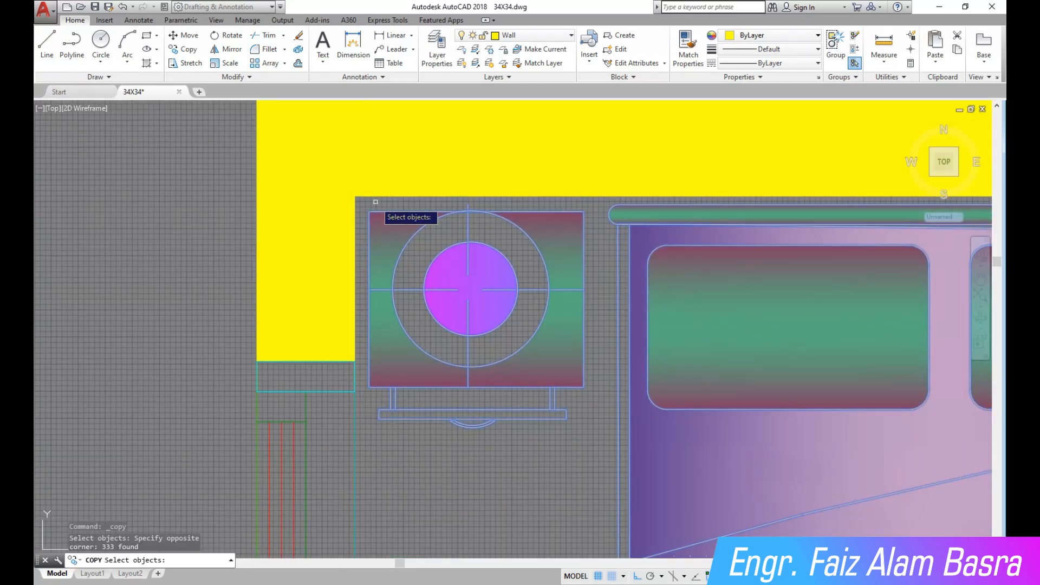
scroll(375, 202, "down", 5)
scroll(350, 302, "down", 5)
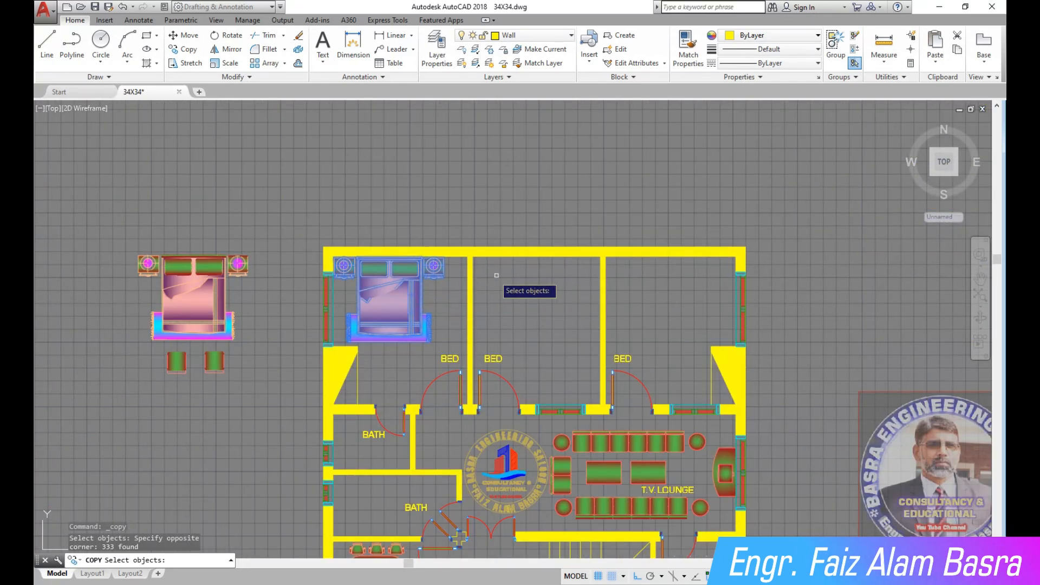
key("Return")
scroll(460, 260, "up", 8)
left_click(280, 148)
scroll(323, 193, "down", 8)
scroll(568, 176, "up", 5)
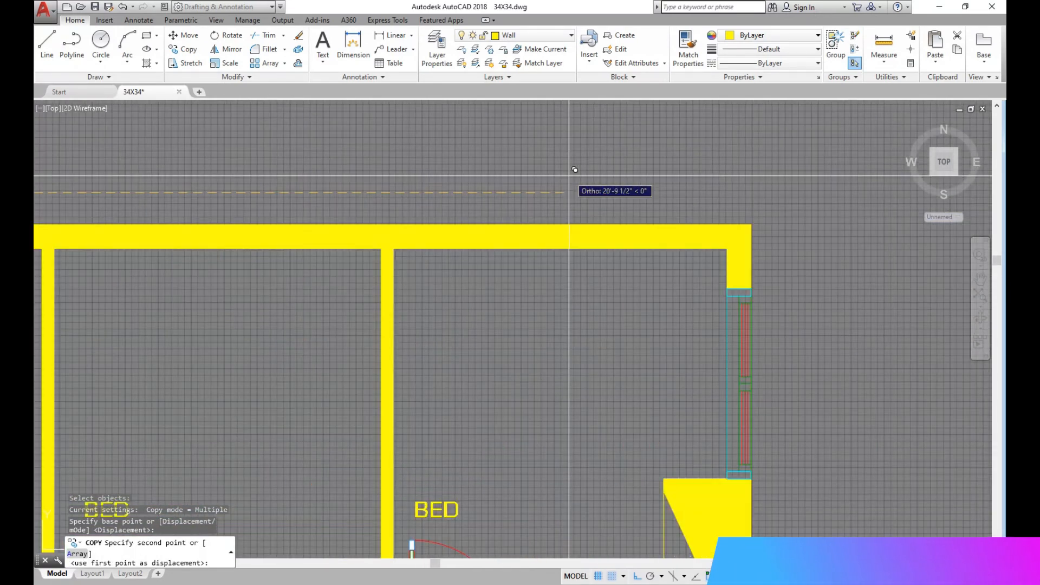
left_click(655, 168)
key("Escape")
scroll(658, 416, "up", 2)
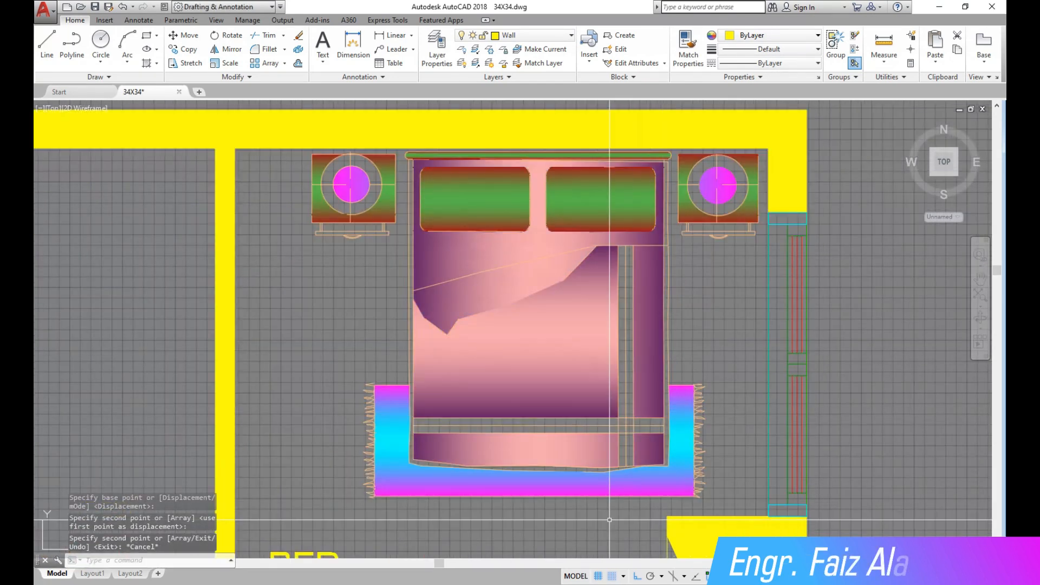
scroll(547, 214, "down", 4)
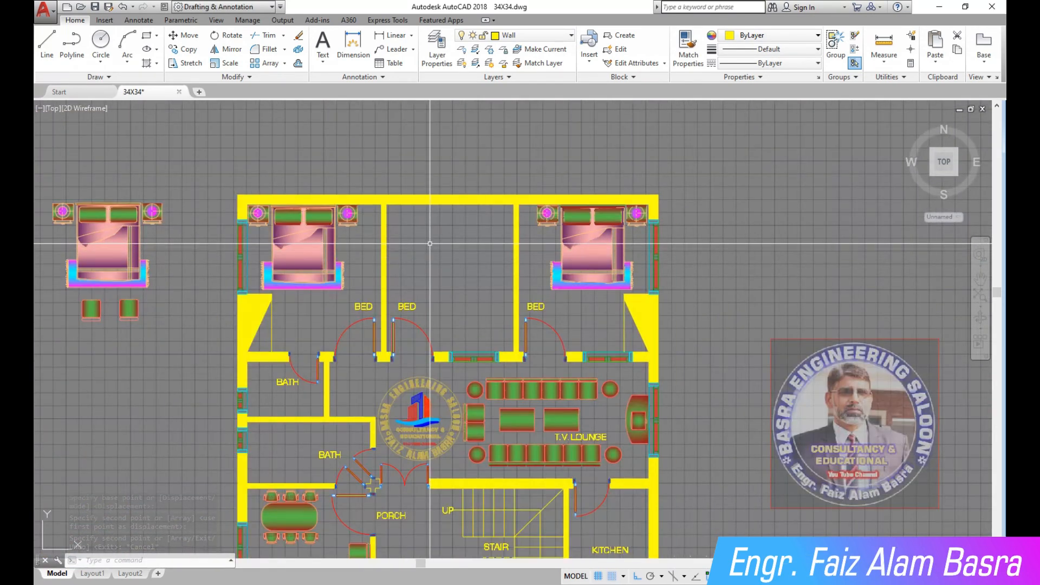
Save the 34X34 drawing with the furnished upper corner bedrooms
scroll(463, 385, "up", 1)
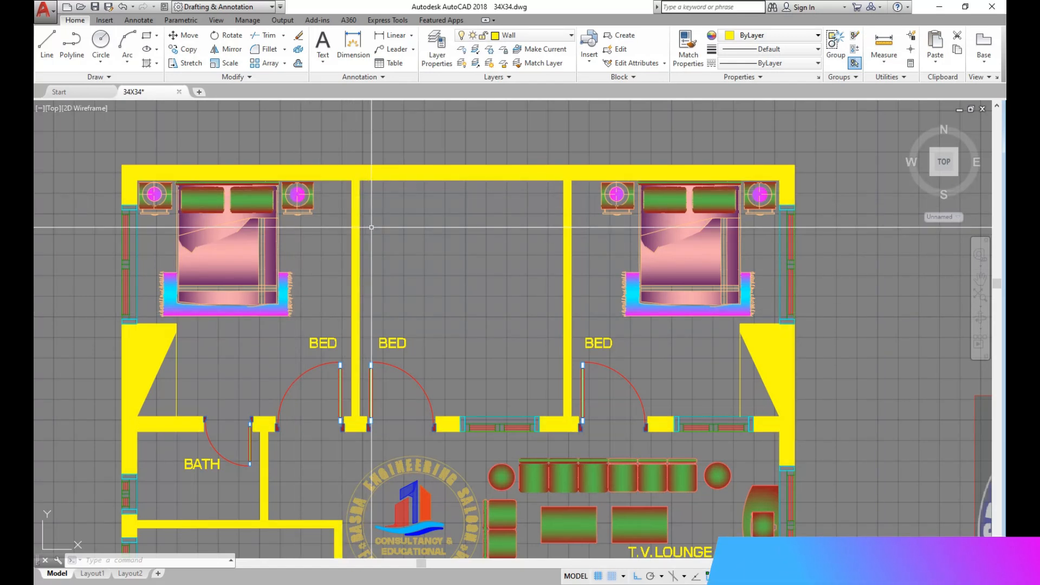
scroll(397, 180, "up", 2)
scroll(383, 254, "down", 2)
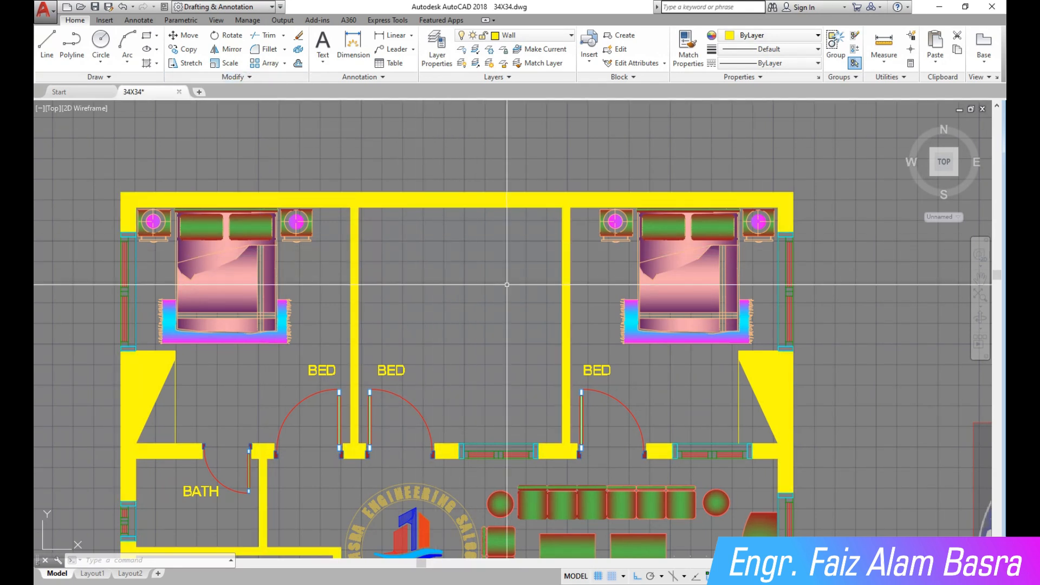
left_click(95, 7)
scroll(368, 180, "up", 2)
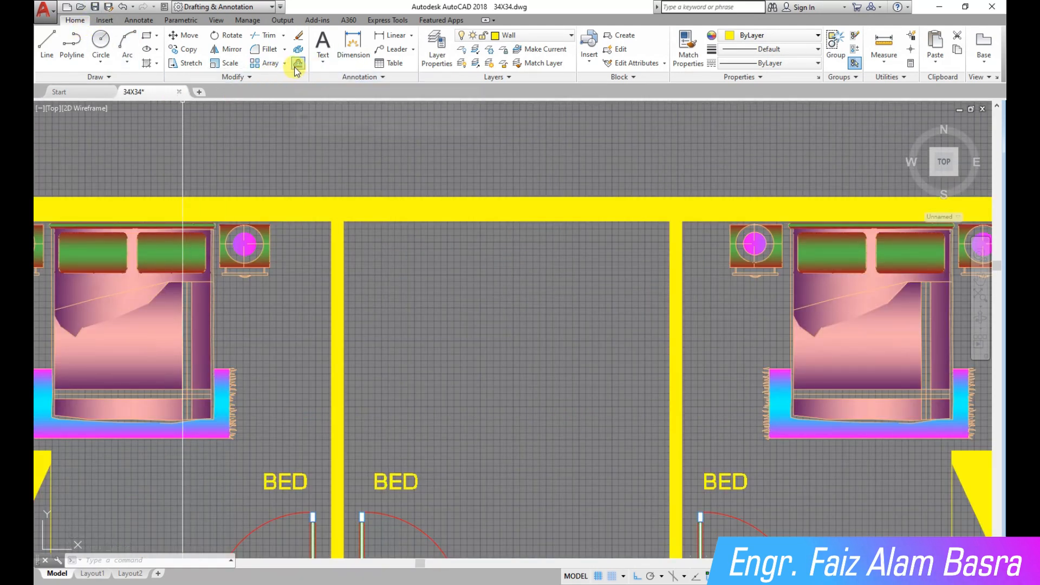
left_click(94, 7)
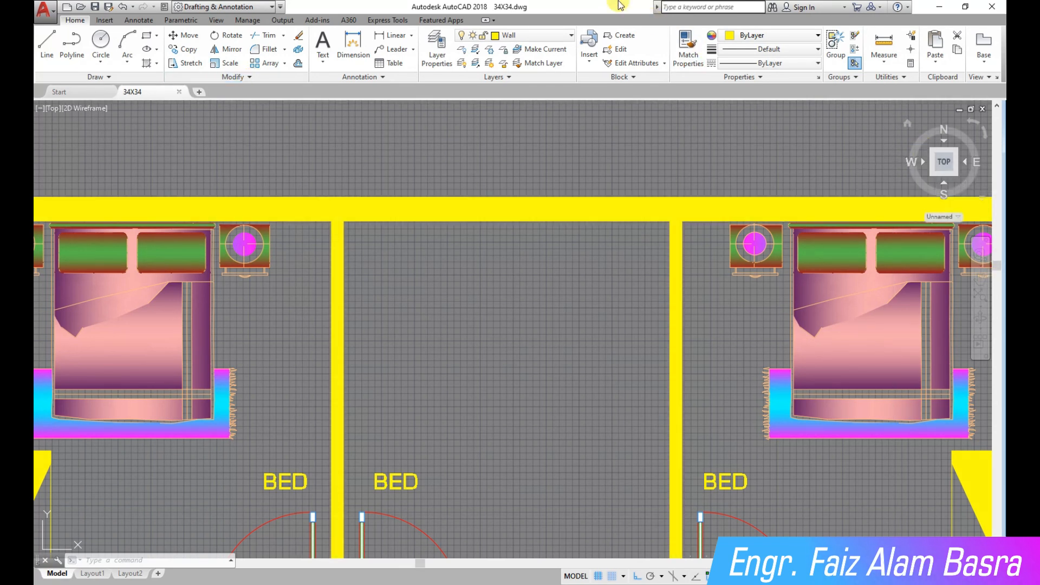
scroll(511, 332, "up", 2)
scroll(341, 321, "down", 4)
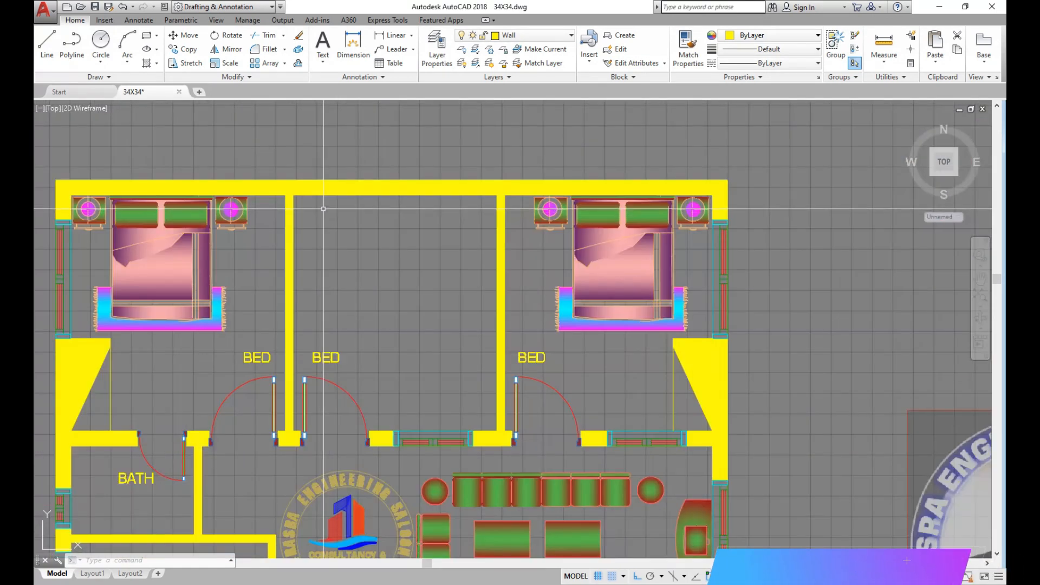
scroll(340, 321, "up", 2)
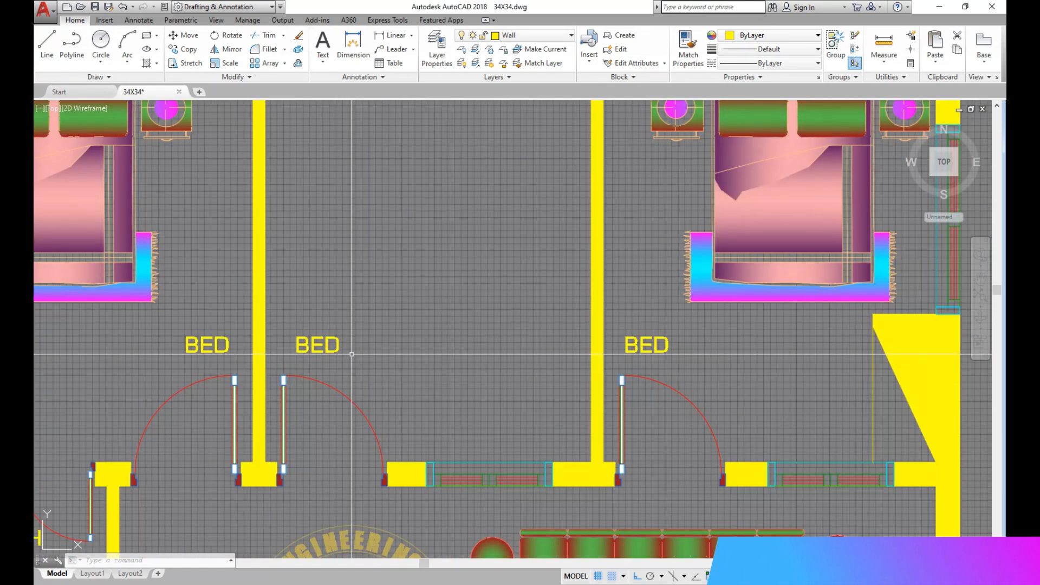